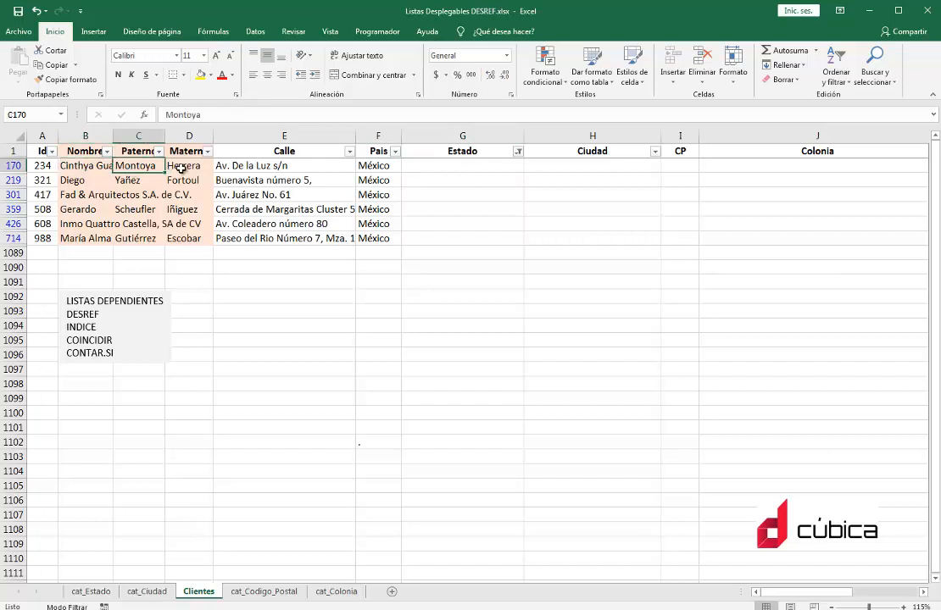
- Examine the first filtered client record from surname and address through the empty Estado and Ciudad cells
left_click(185, 165)
left_click(272, 166)
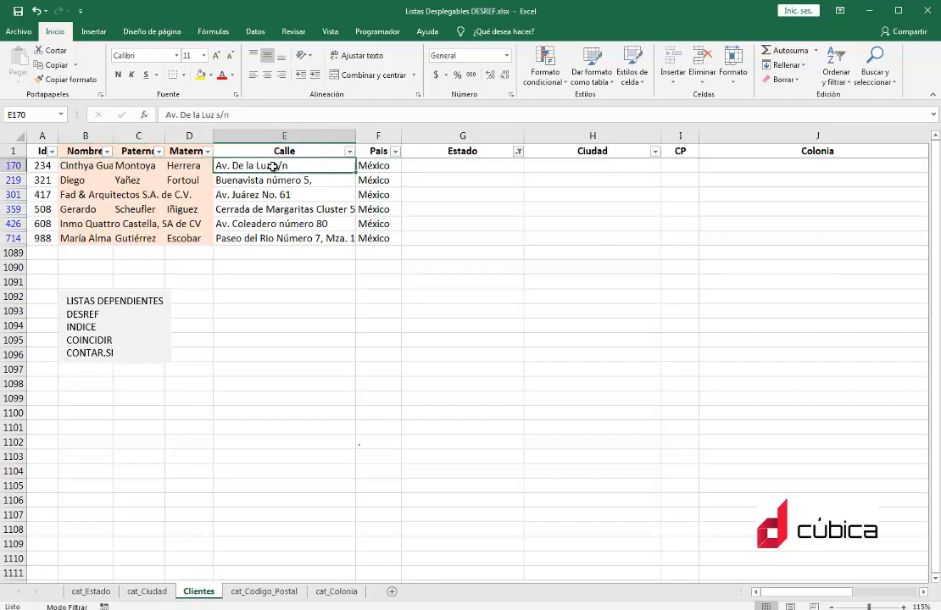
left_click(374, 166)
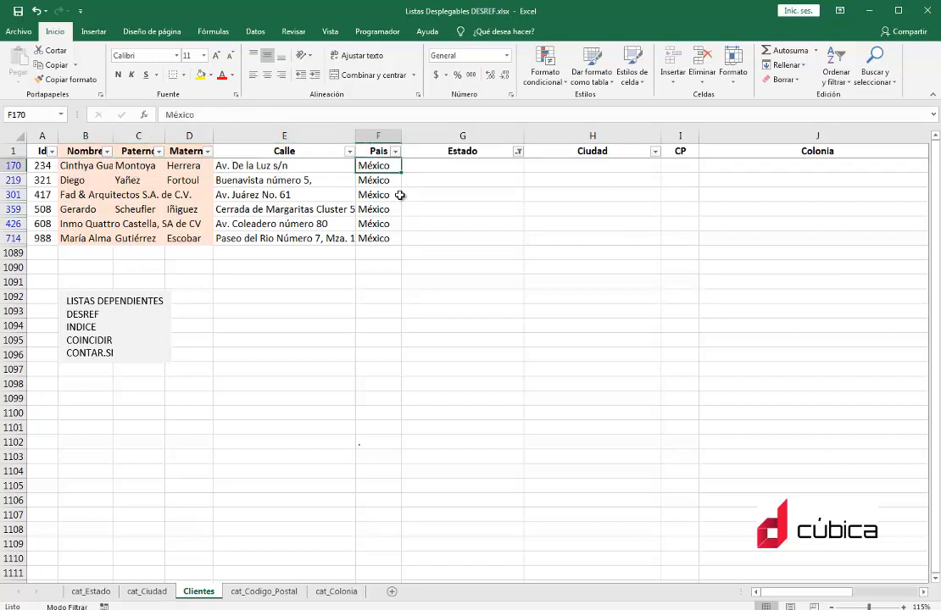
left_click(433, 167)
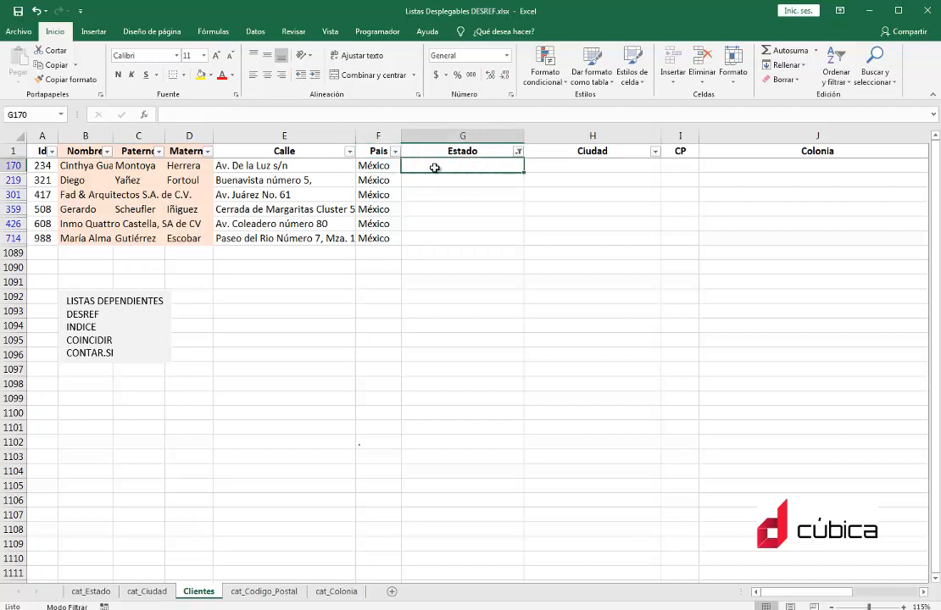
left_click(548, 169)
left_click(495, 167)
left_click(614, 164)
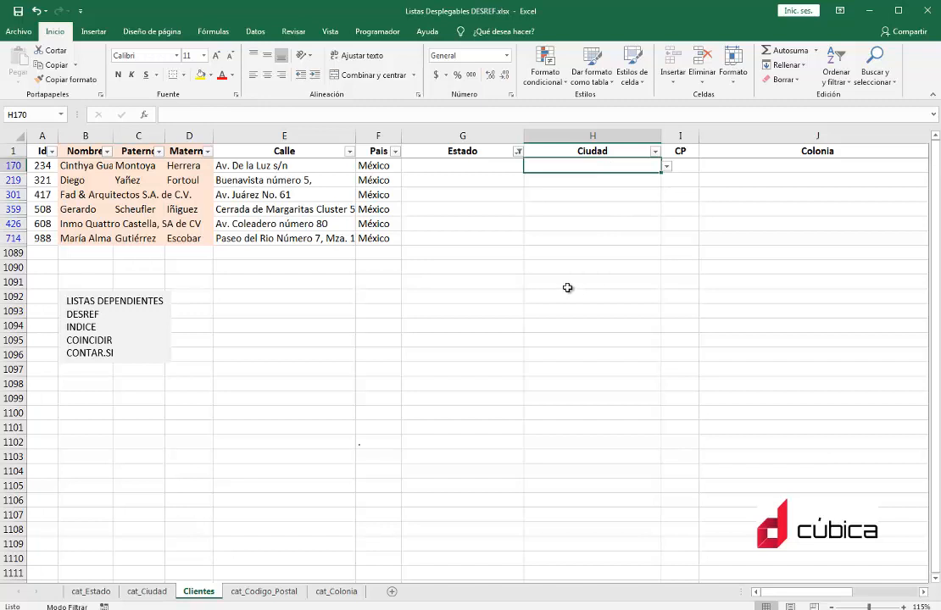
key("Left")
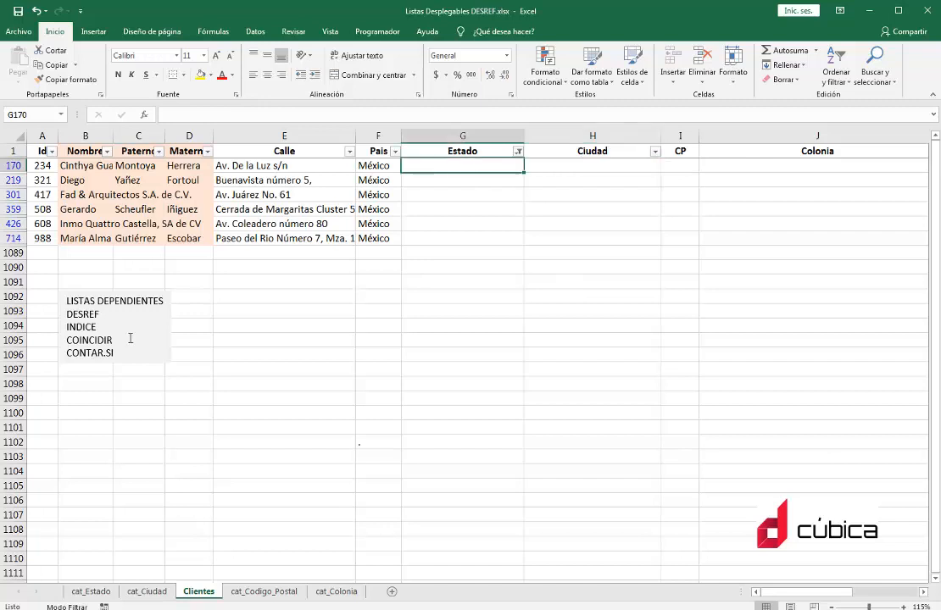
- Review the function notes in the dependent lists text box, highlighting DESREF and INDICE
left_click(107, 296)
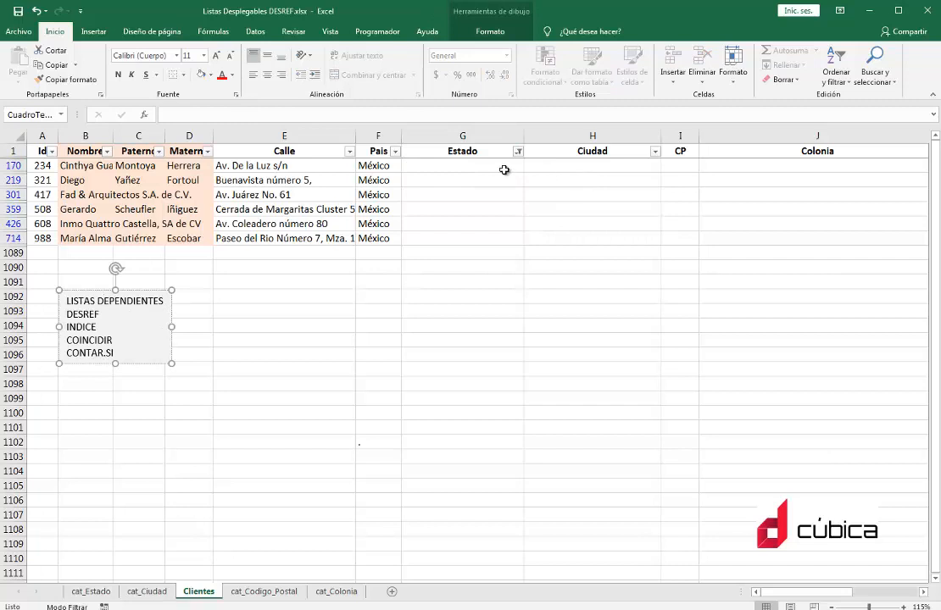
double_click(82, 314)
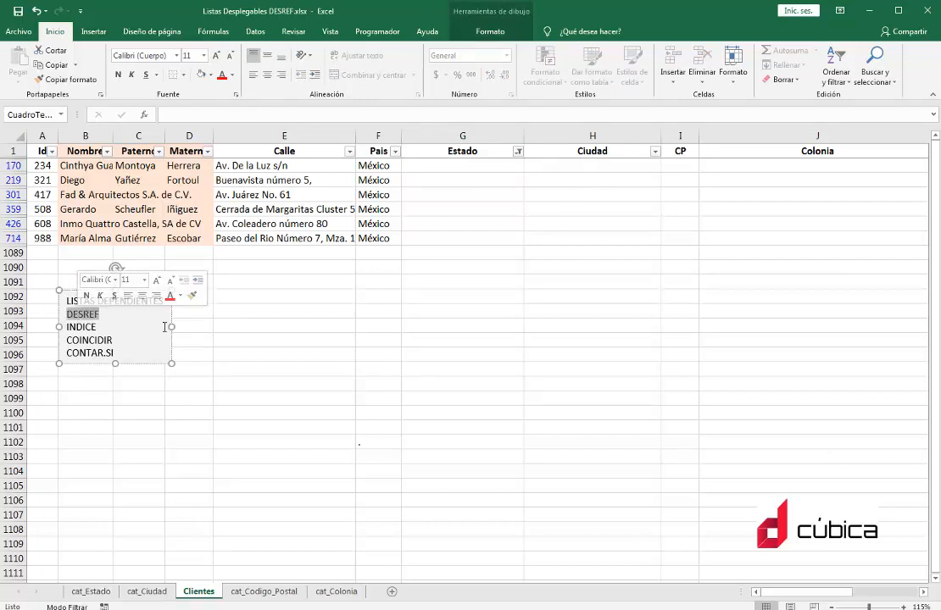
double_click(81, 327)
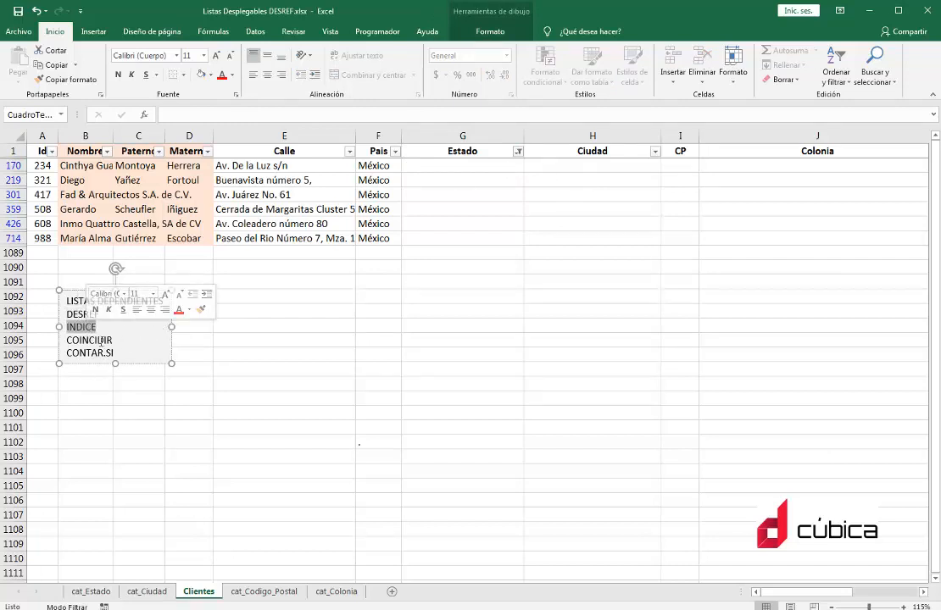
left_click(315, 366)
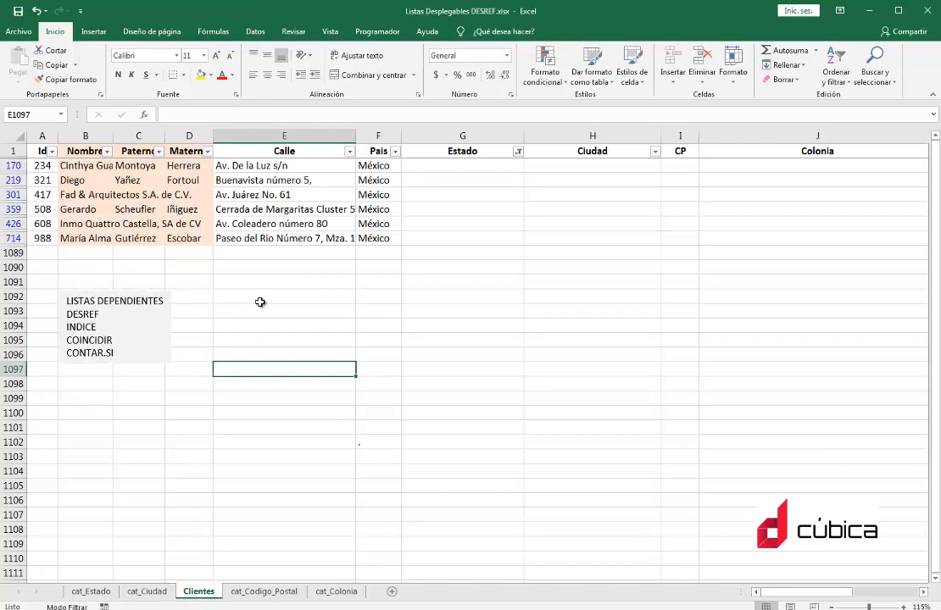
- Name the state descriptions in cat_Estado, from Por definir to Zacatecas (B2:B34), as the range estados
left_click(443, 166)
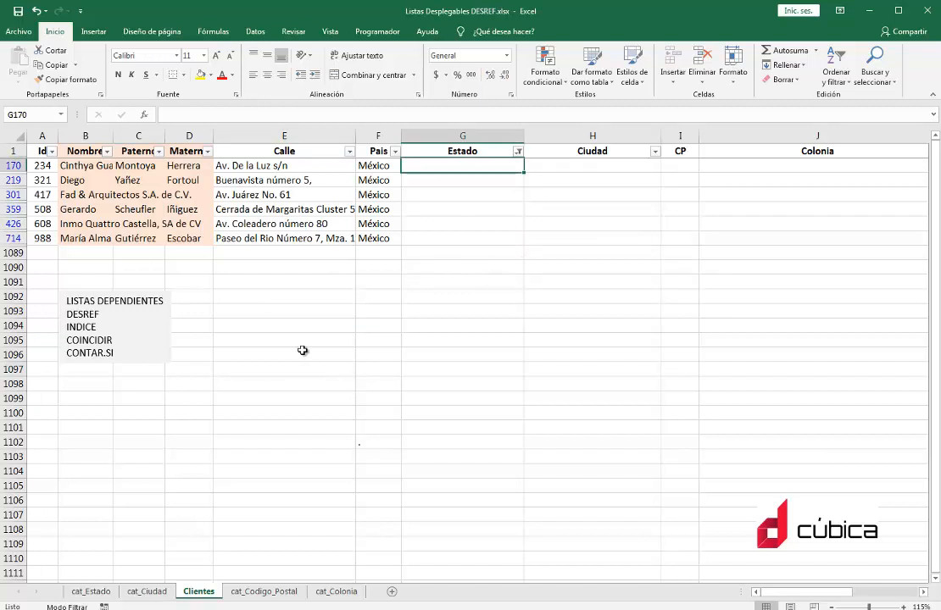
left_click(90, 592)
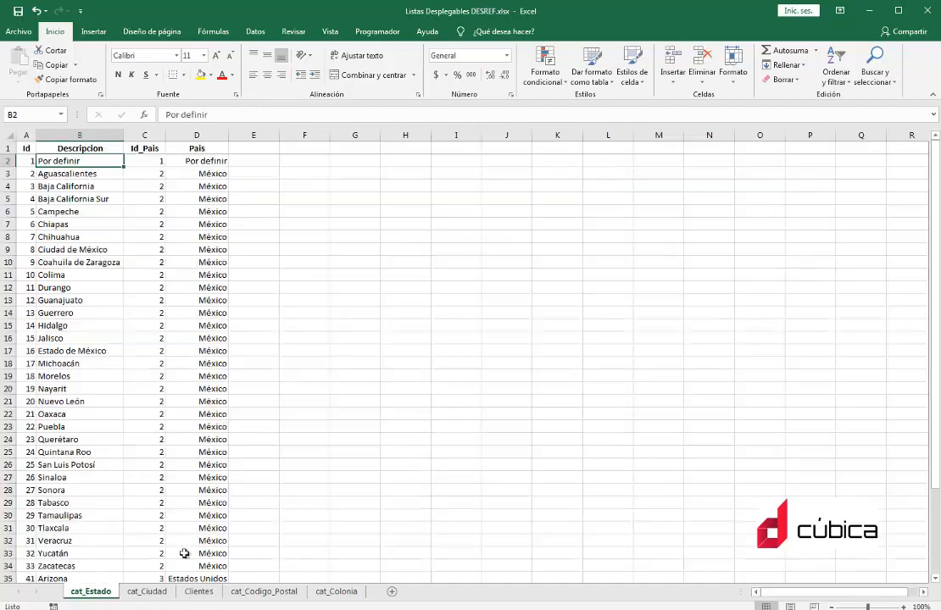
left_click(271, 275)
left_click_drag(79, 161, 76, 501)
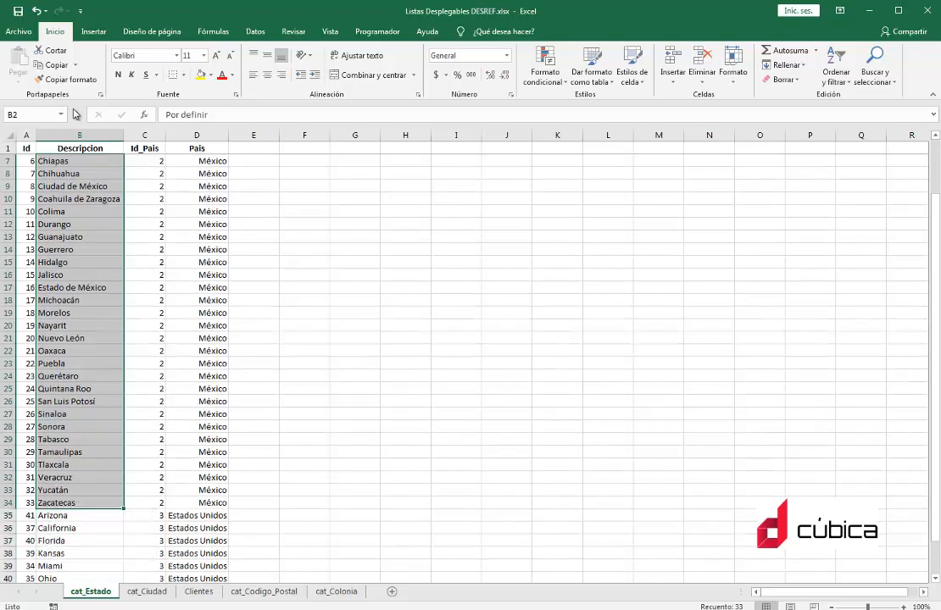
left_click(30, 113)
type("estados")
key("Return")
- Apply list data validation to Estado cell G170 on the Clientes sheet, with =estados as the source
left_click(198, 591)
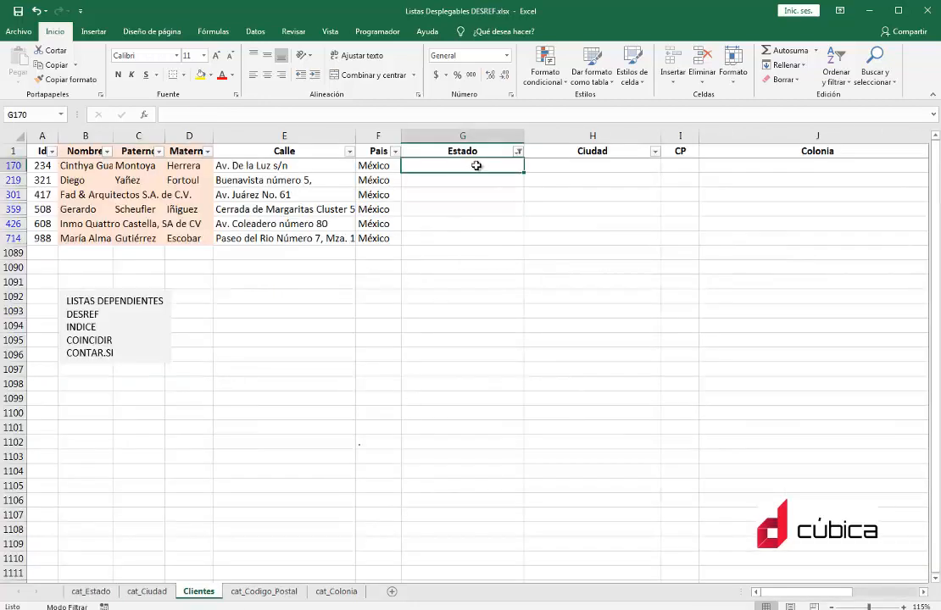
left_click(255, 31)
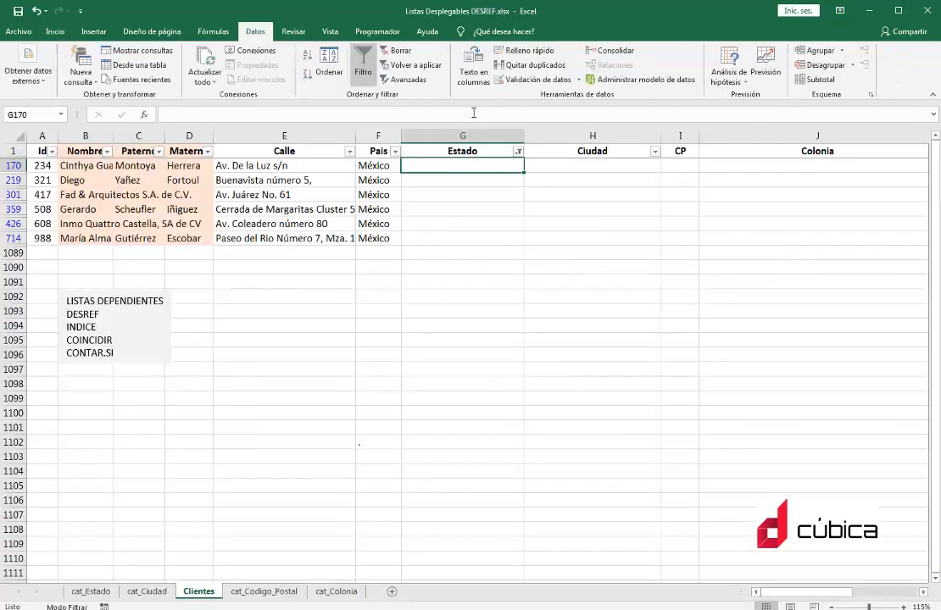
left_click(535, 78)
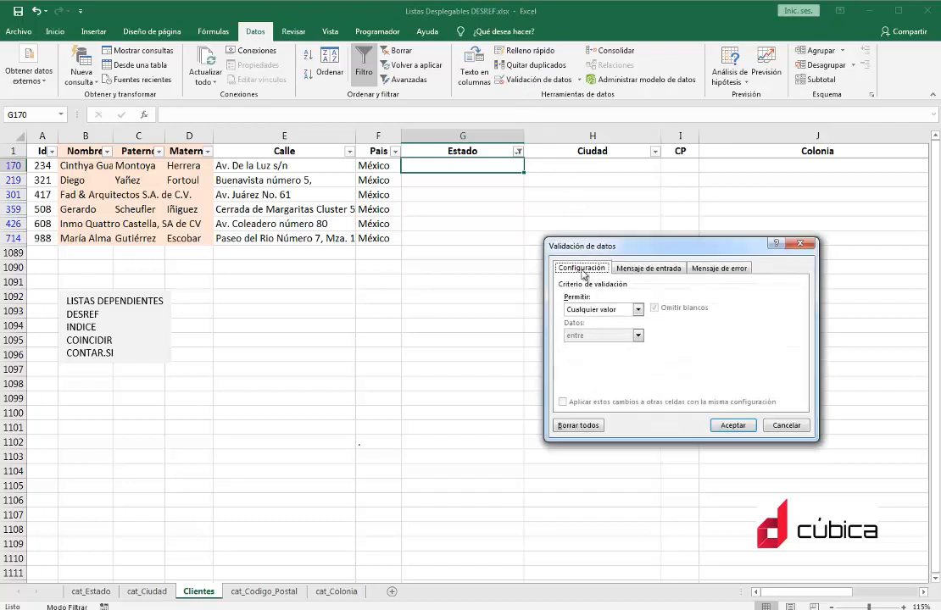
left_click(637, 309)
left_click(627, 349)
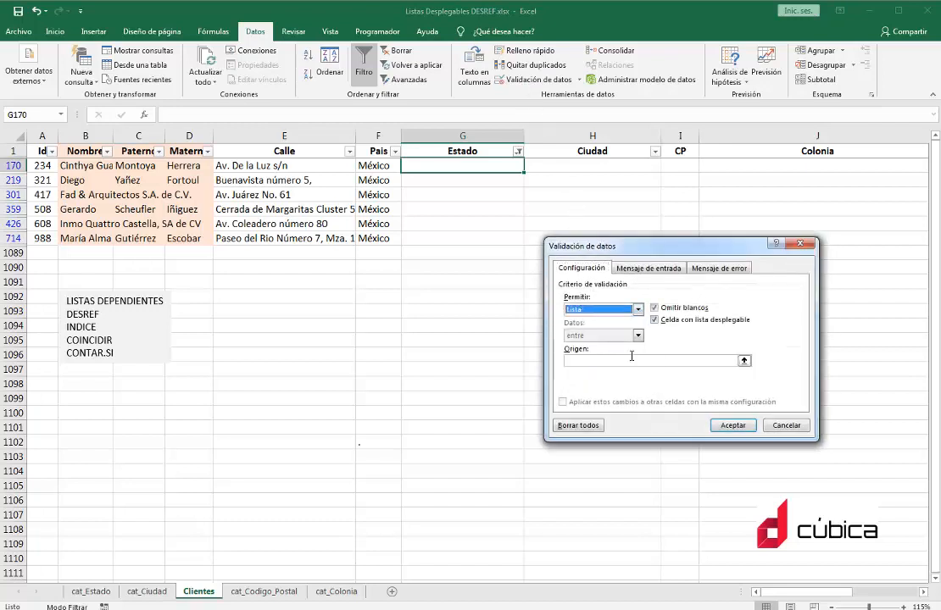
left_click(632, 360)
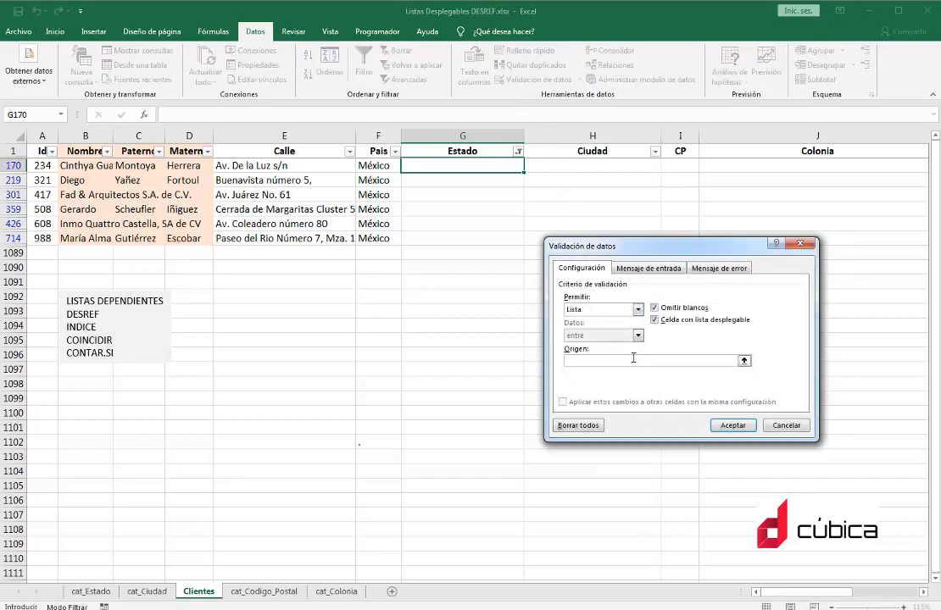
type("=estados")
key("Return")
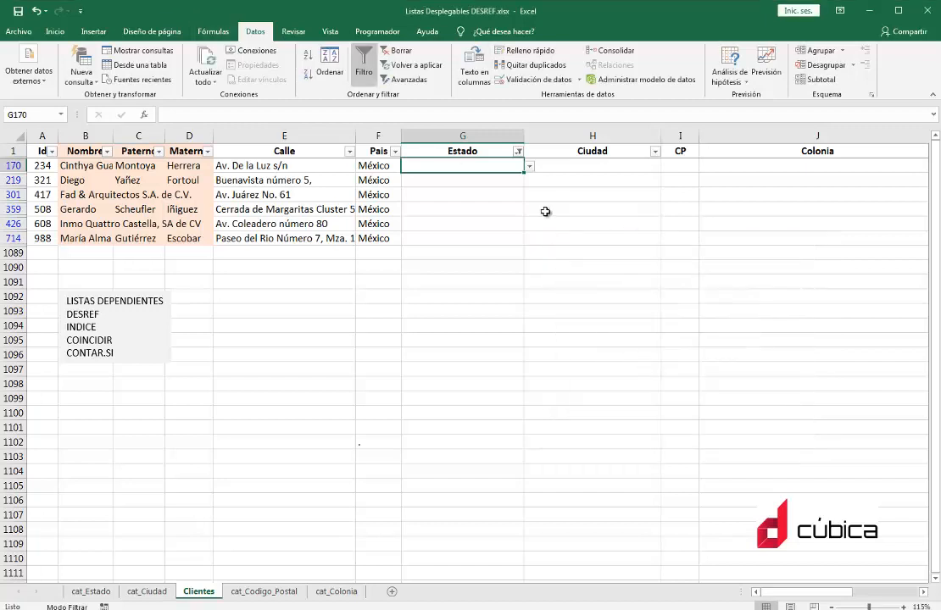
- Try the dropdown in G170 by choosing Baja California and Ciudad de México
left_click(530, 167)
left_click(466, 202)
left_click(530, 168)
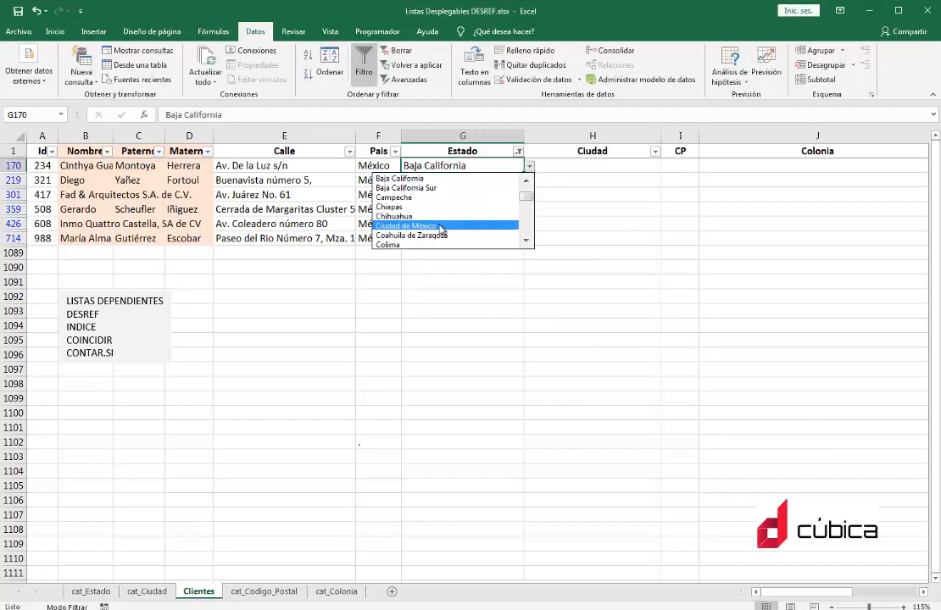
left_click(441, 224)
- Set the Estado in G170 to Aguascalientes from its dropdown list and move on to the Ciudad cell beside it
left_click(530, 168)
mouse_move(528, 206)
left_mouse_down()
mouse_move(529, 243)
mouse_move(527, 188)
mouse_move(529, 251)
mouse_move(527, 185)
left_mouse_up()
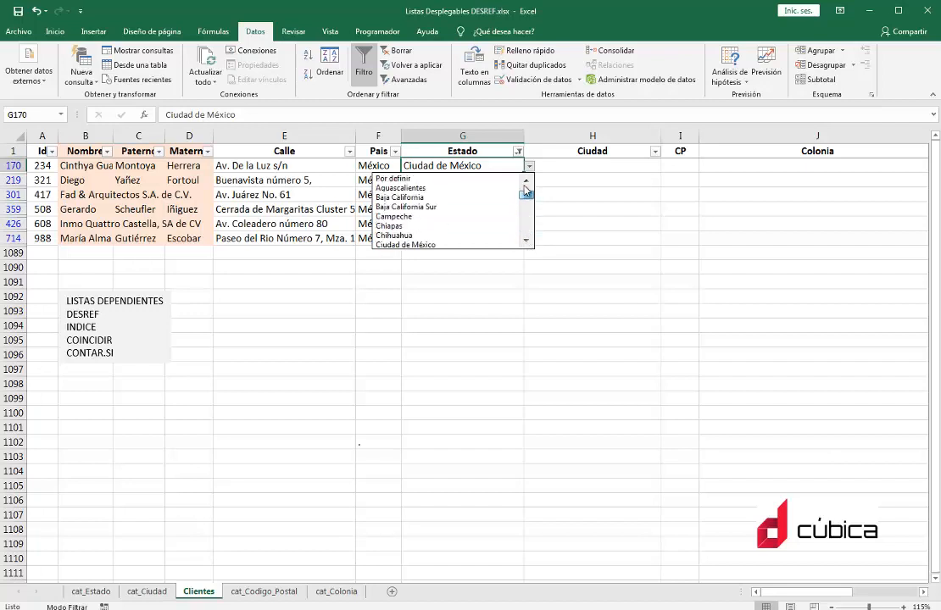
left_click(407, 180)
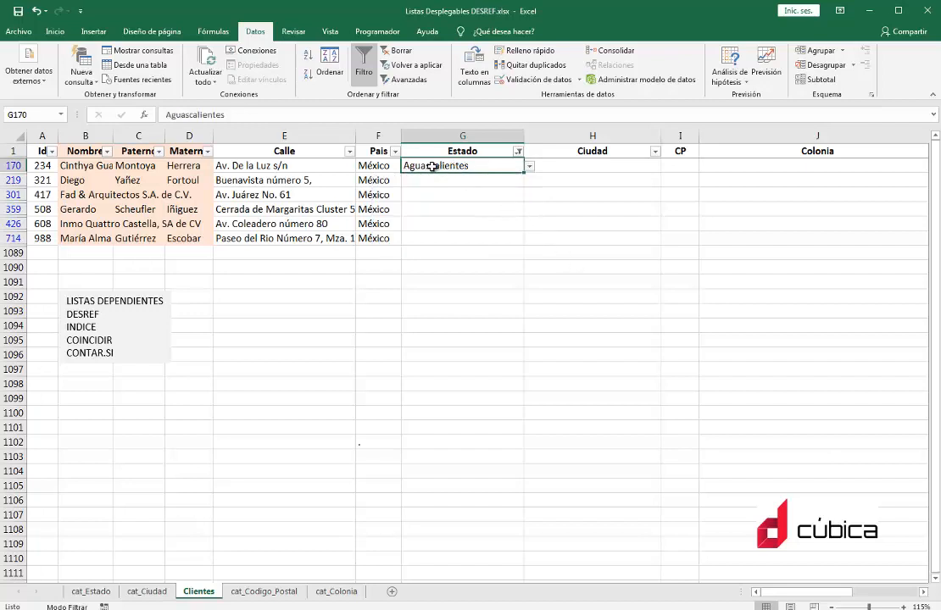
key("Right")
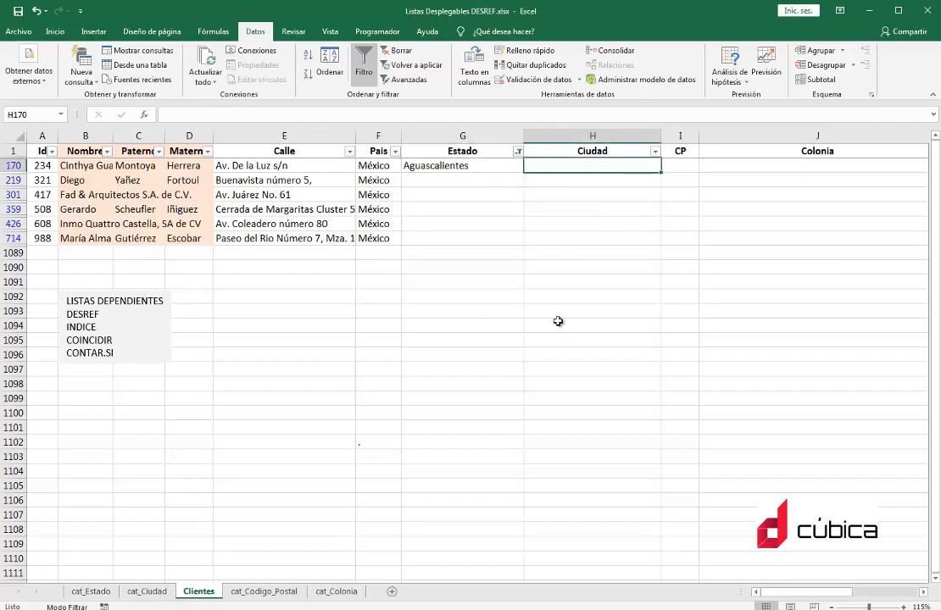
- Examine how the cat_Ciudad sheet pairs cities with states, focusing on the block of Aguascalientes cities
left_click(134, 597)
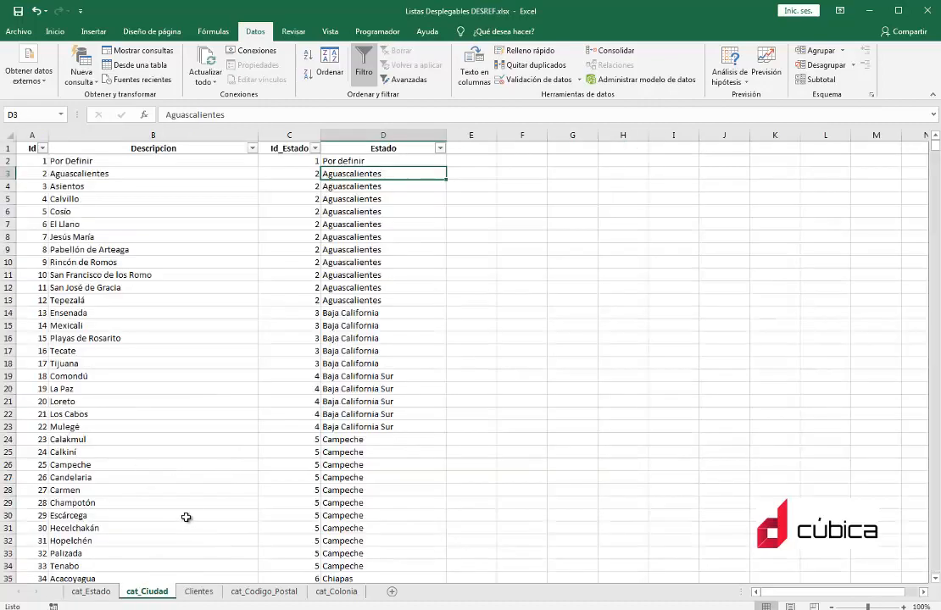
left_click(354, 227)
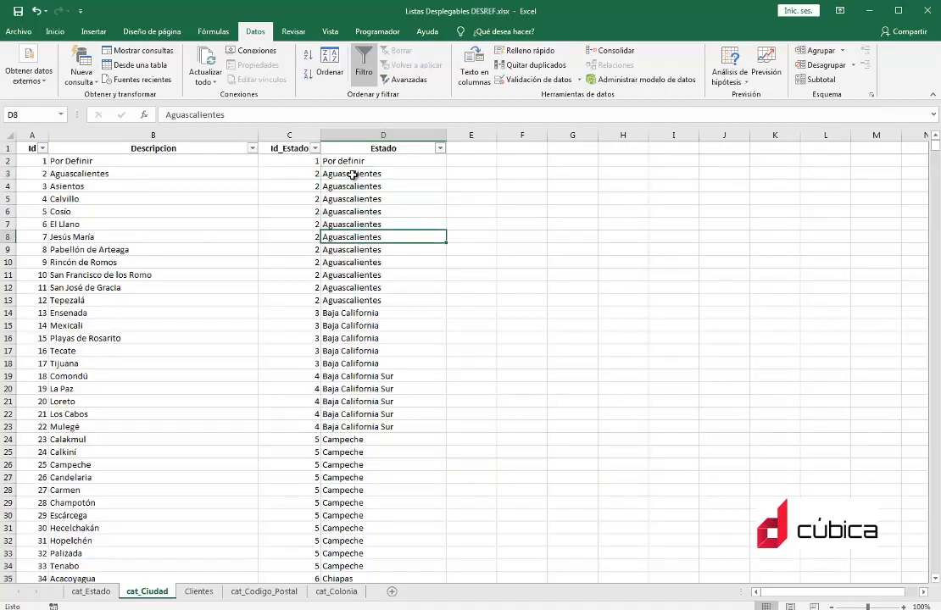
left_click_drag(349, 174, 182, 310)
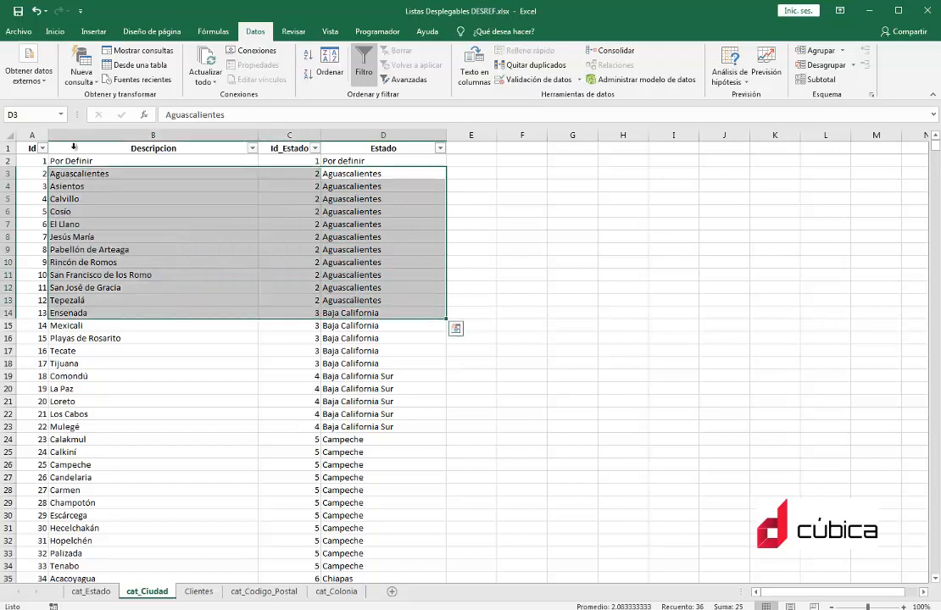
left_click(110, 197)
left_click_drag(132, 173, 354, 300)
left_click(369, 213)
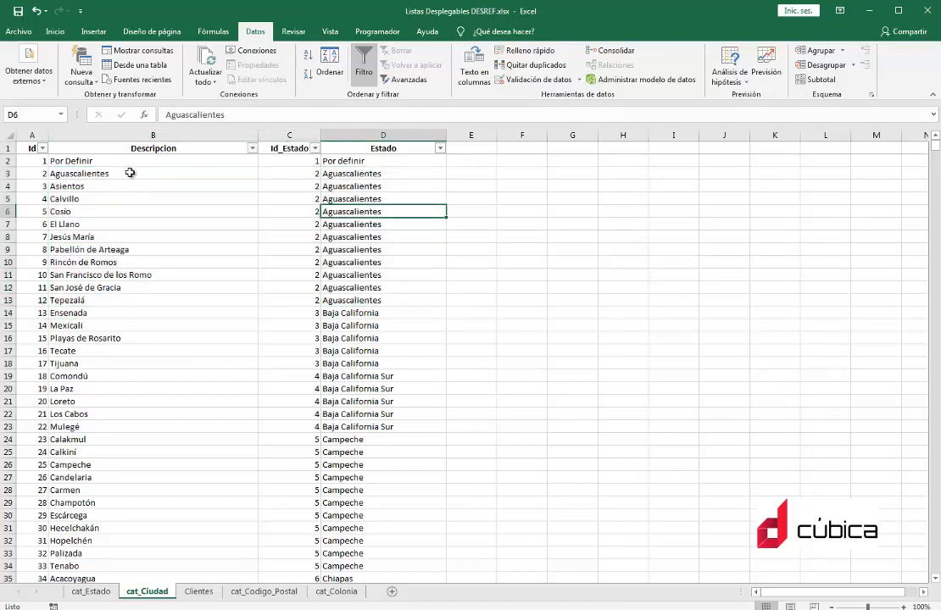
left_click_drag(115, 175, 186, 294)
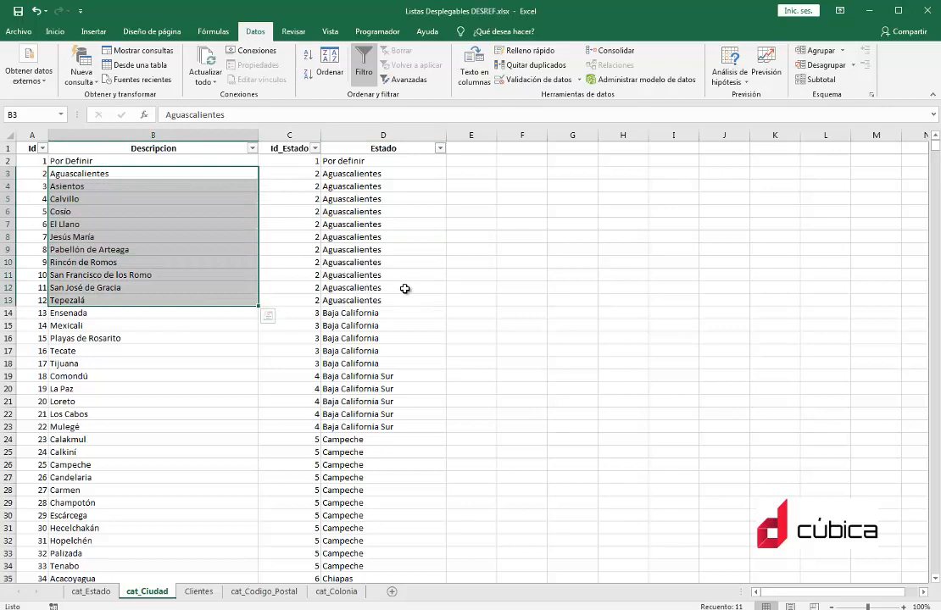
- Start a DESREF formula in cell H1091 of the Clientes sheet, with cat_Ciudad!A2 as its reference
left_click(198, 590)
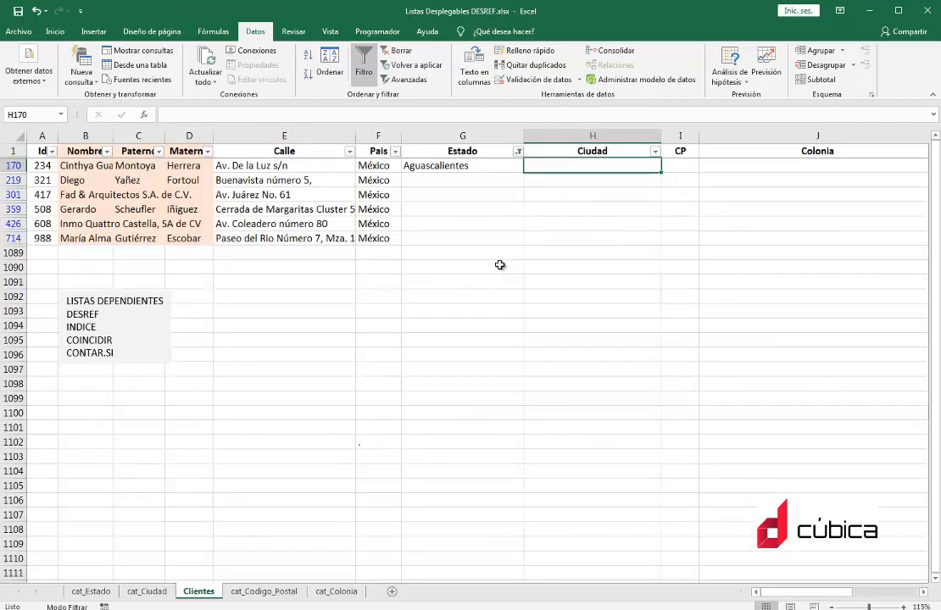
left_click(566, 281)
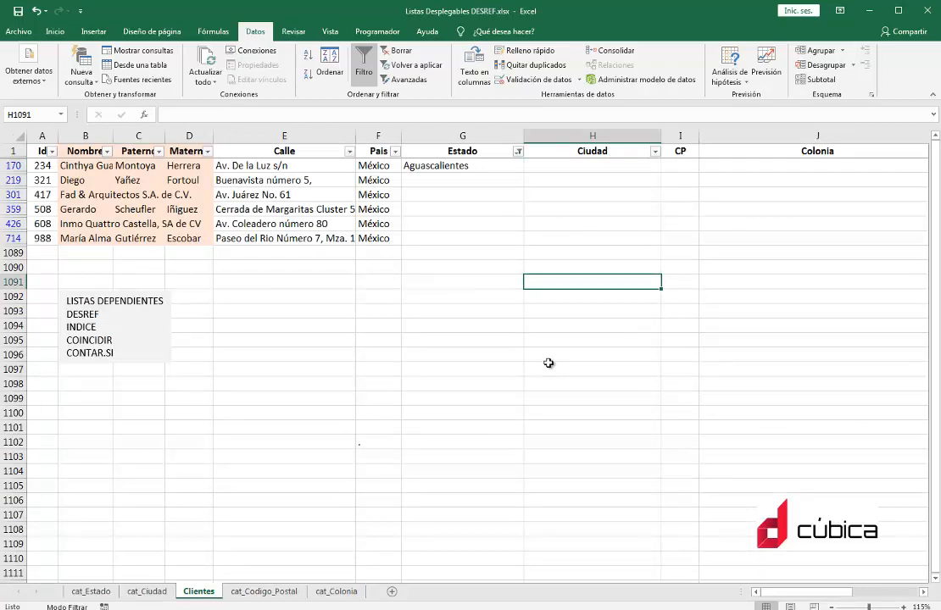
type("=")
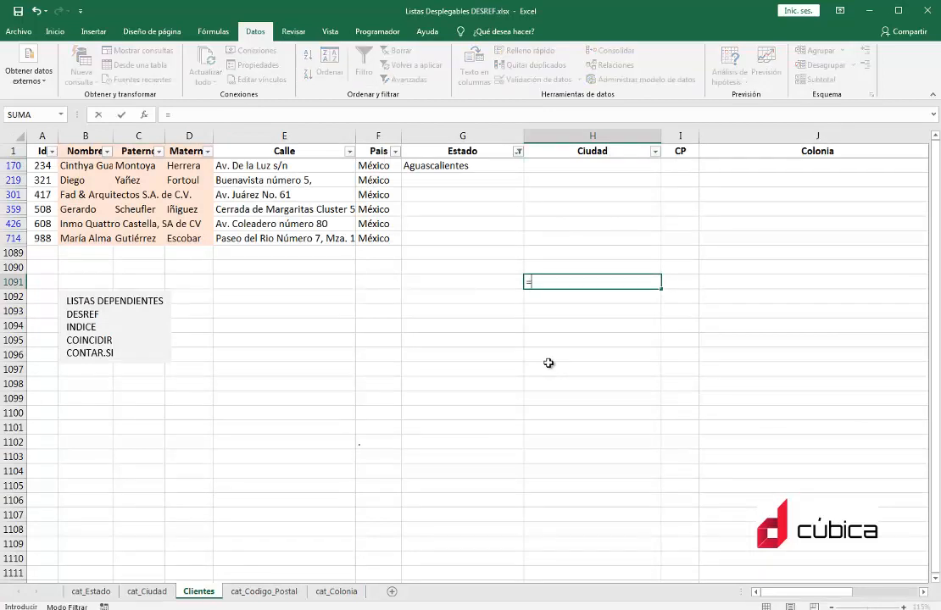
type("des")
key("Tab")
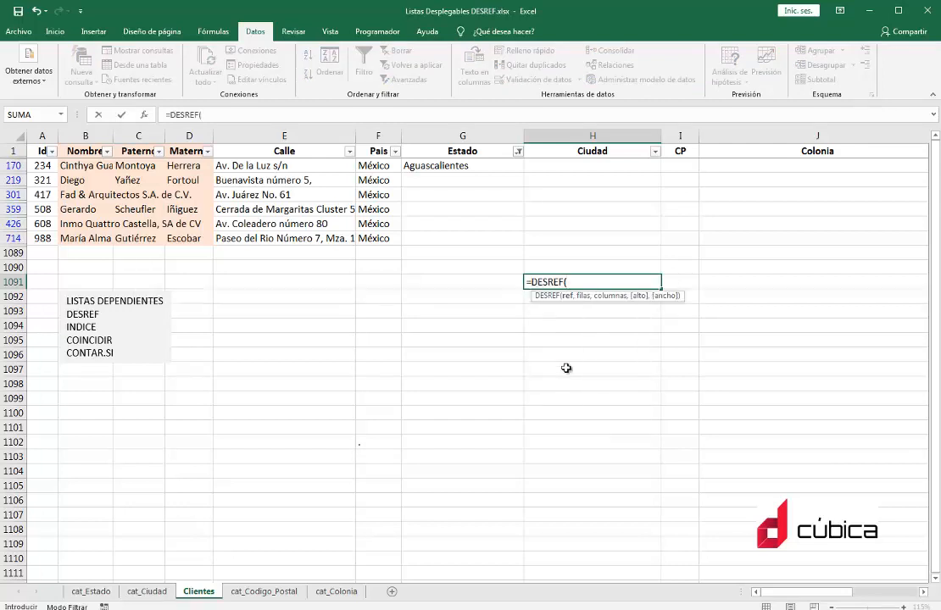
left_click(145, 591)
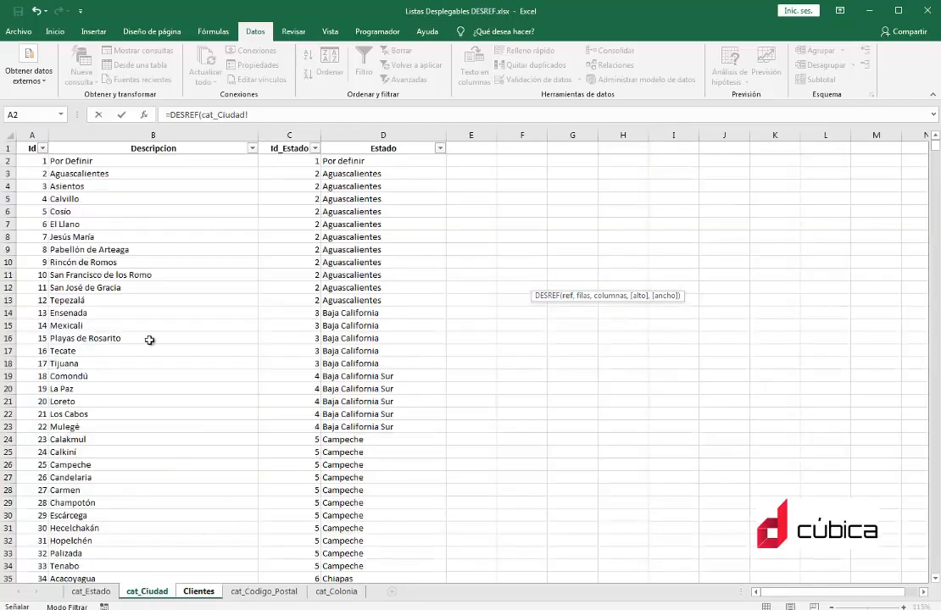
left_click(32, 159)
- Complete the DESREF arguments with 1 row, 1 column, a height of 11 and a width of 1
left_click(353, 120)
type(",1")
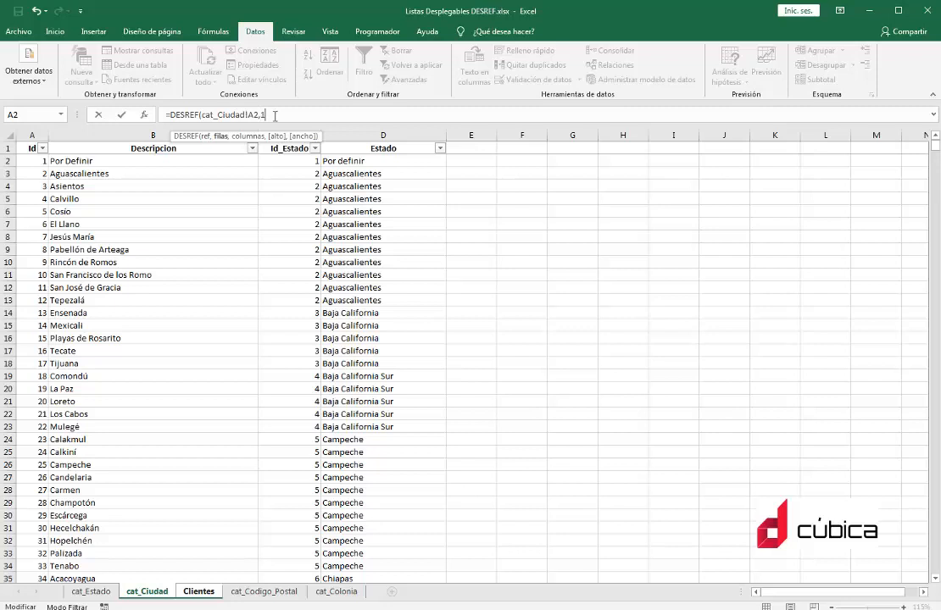
type(",1")
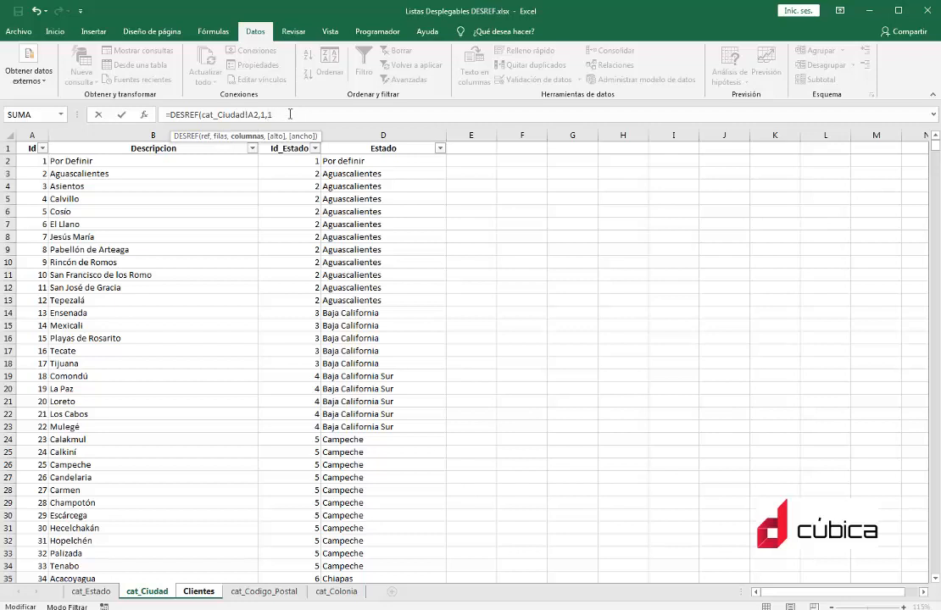
type(",")
type("11,")
type("11,1)")
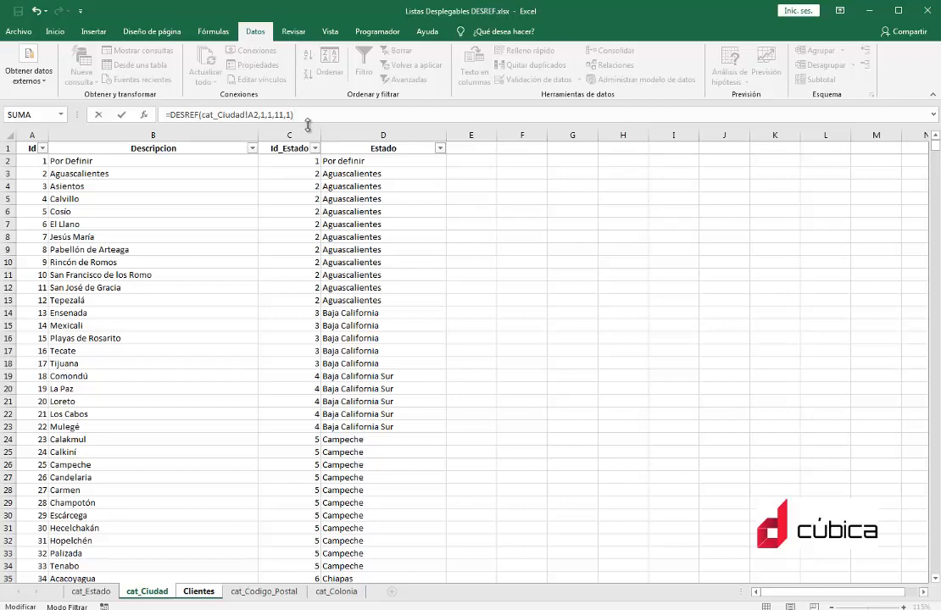
- Commit the DESREF formula in H1091, re-enter it as an array formula, and compare its result with the cat_Ciudad list
key("Return")
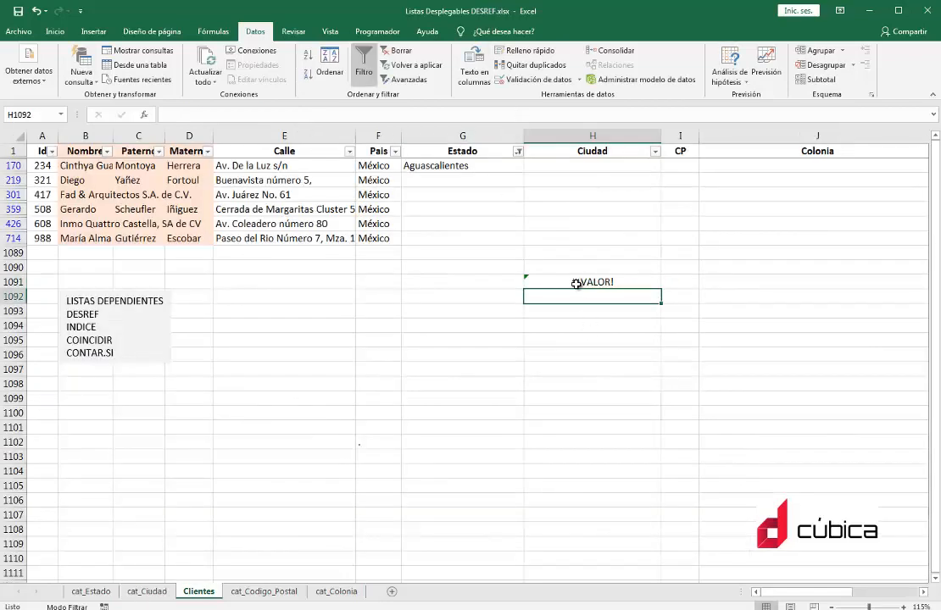
left_click(577, 283)
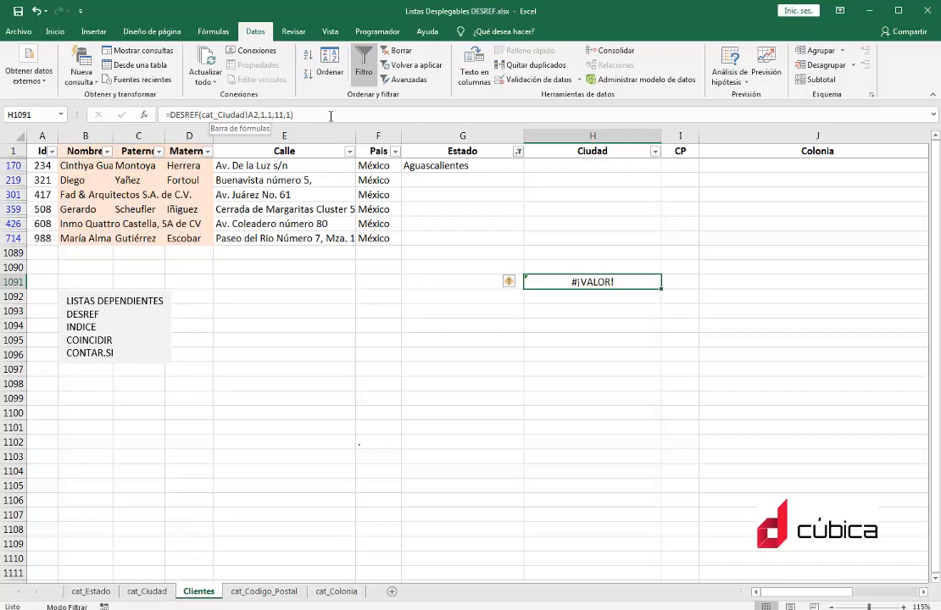
left_click(331, 116)
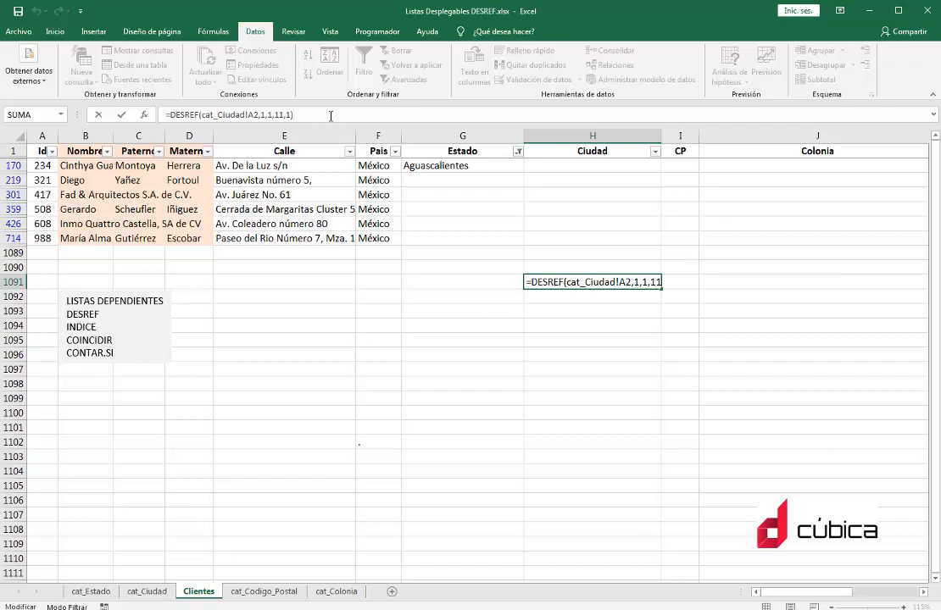
left_click(330, 116)
key("ctrl+shift+Return")
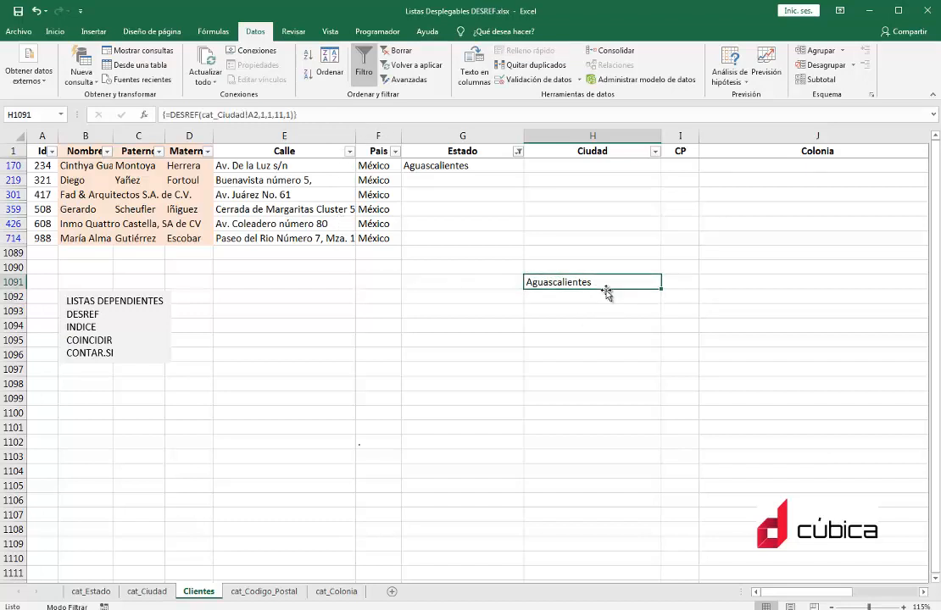
left_click(147, 591)
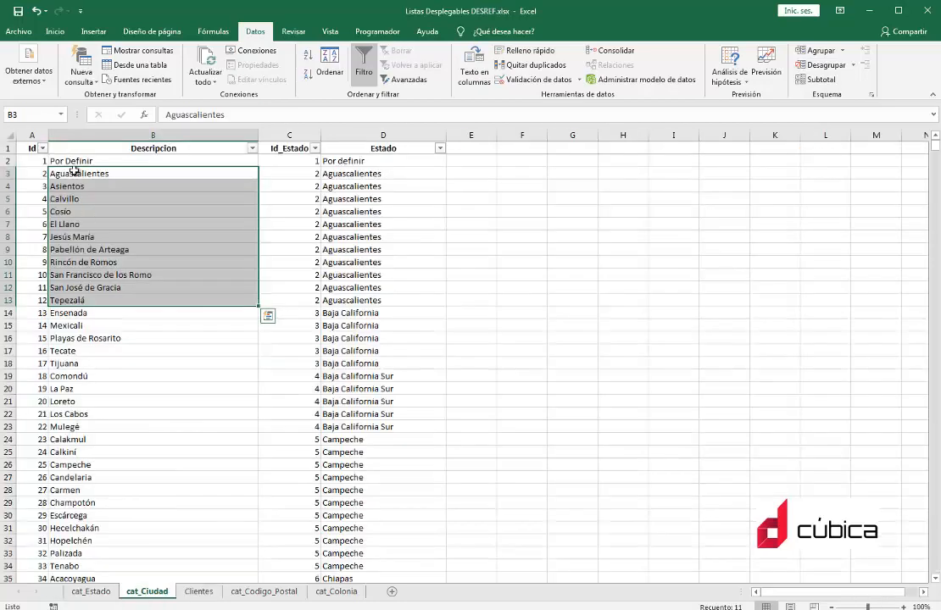
left_click(199, 591)
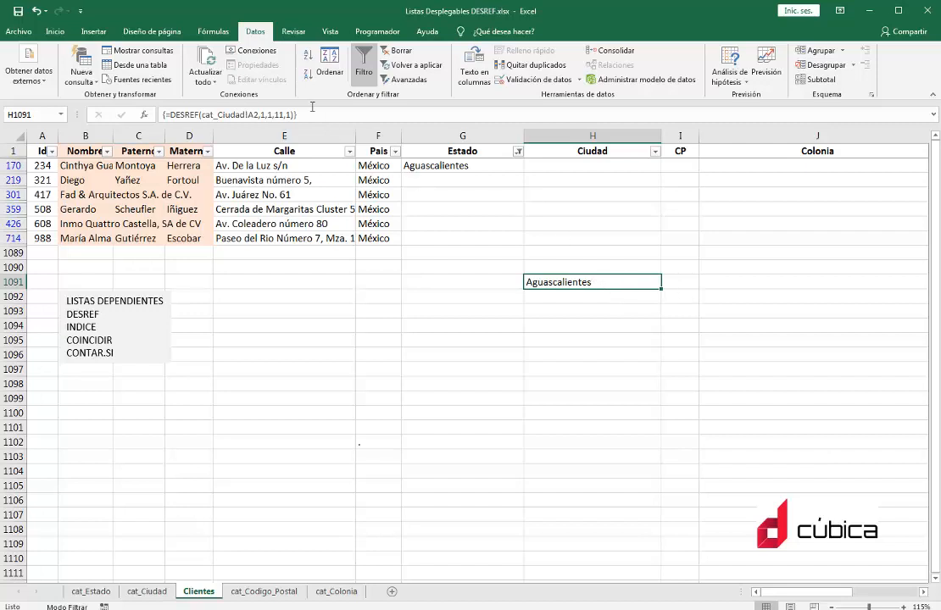
- Move the DESREF formula out of H1091 alone and enter it as one array formula across H1091:H1101
left_click_drag(312, 107, 91, 90)
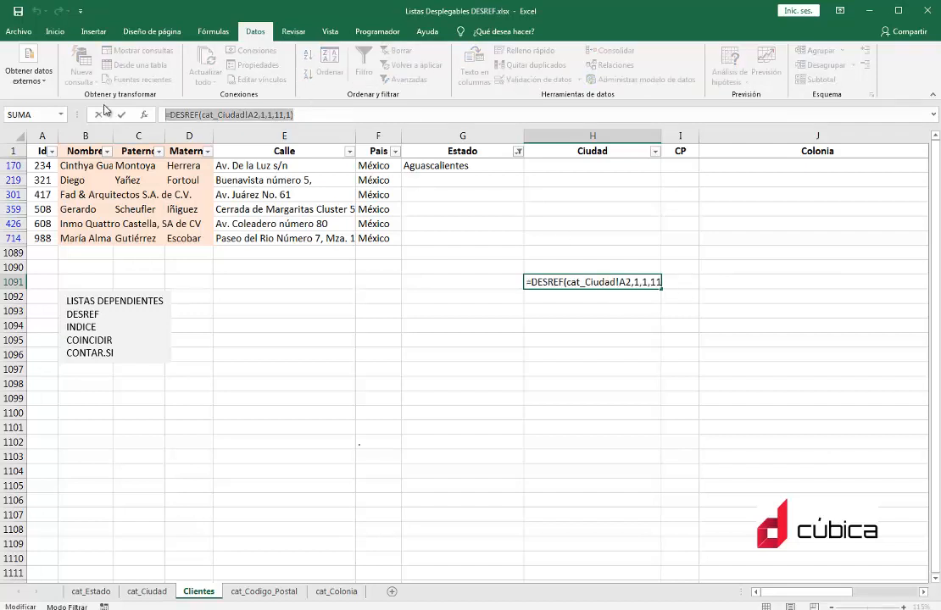
key("ctrl+c")
key("Escape")
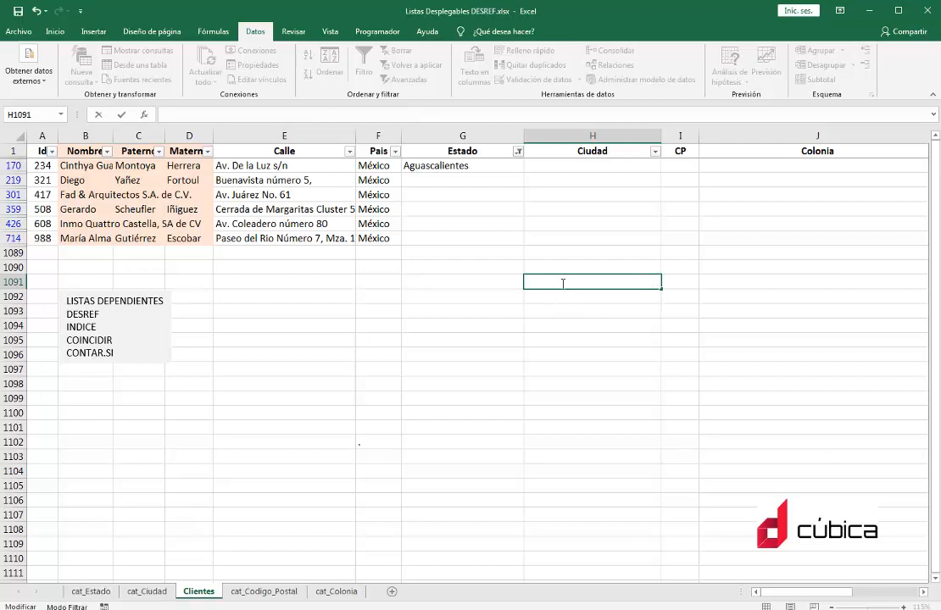
left_click(560, 277)
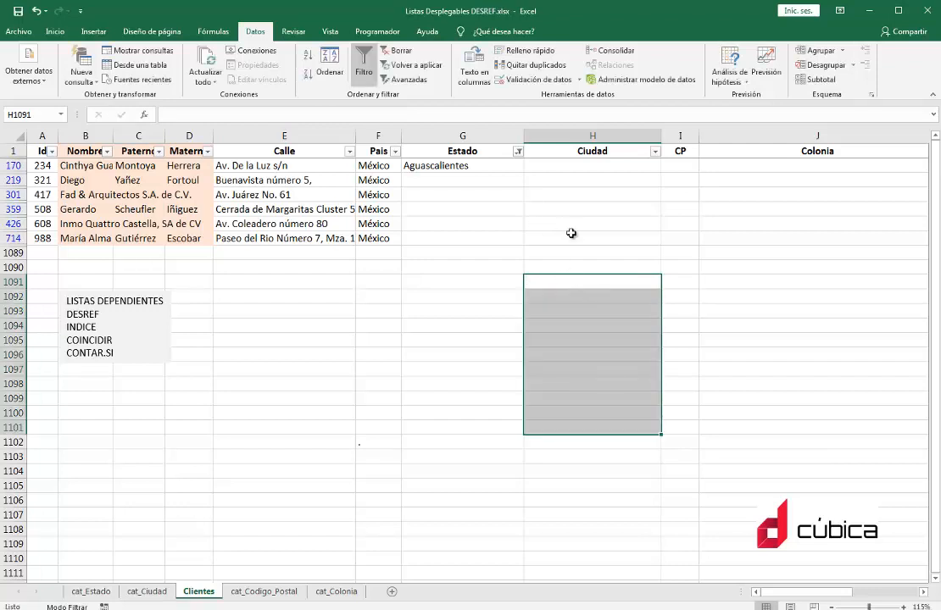
left_click(277, 116)
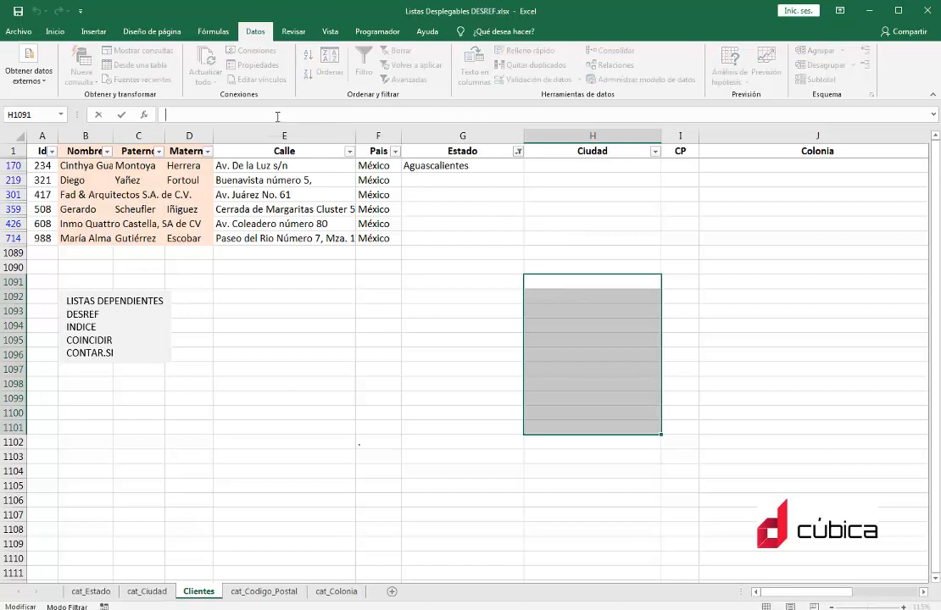
key("ctrl+v")
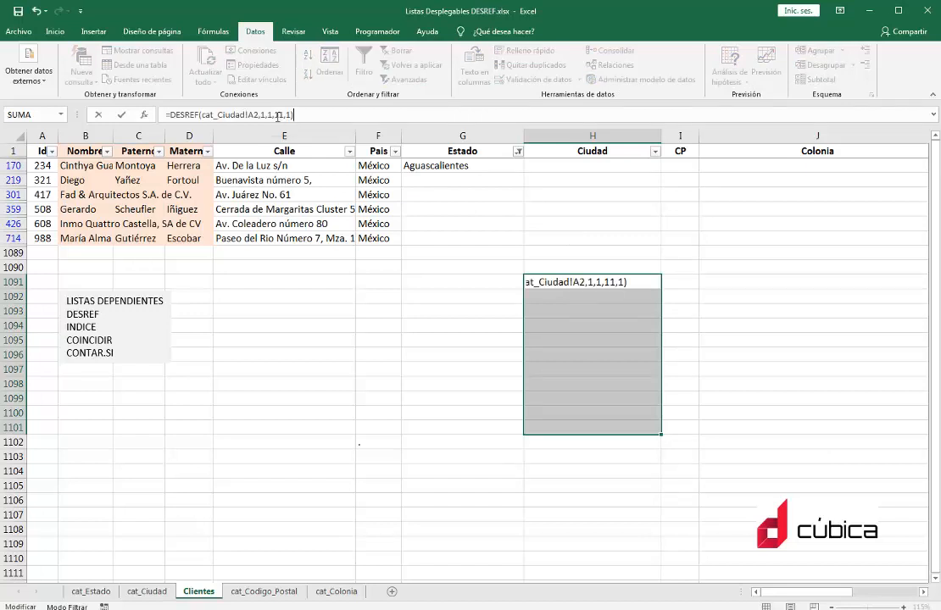
key("ctrl+shift+Return")
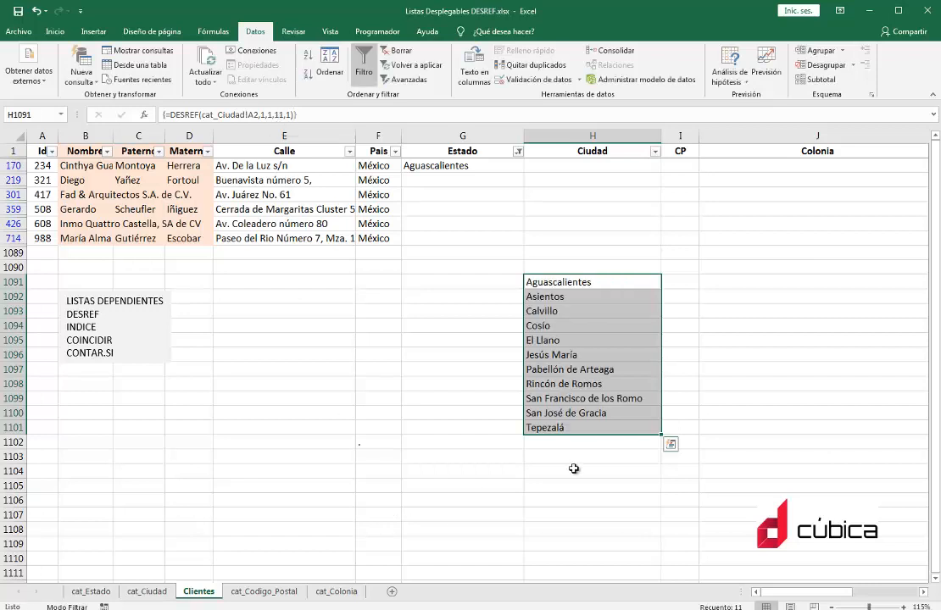
- Review the array formula over H1091:H1101, checking its columns, rows and height arguments, and recommit it as an array formula
left_click(587, 297)
left_click_drag(591, 283, 580, 426)
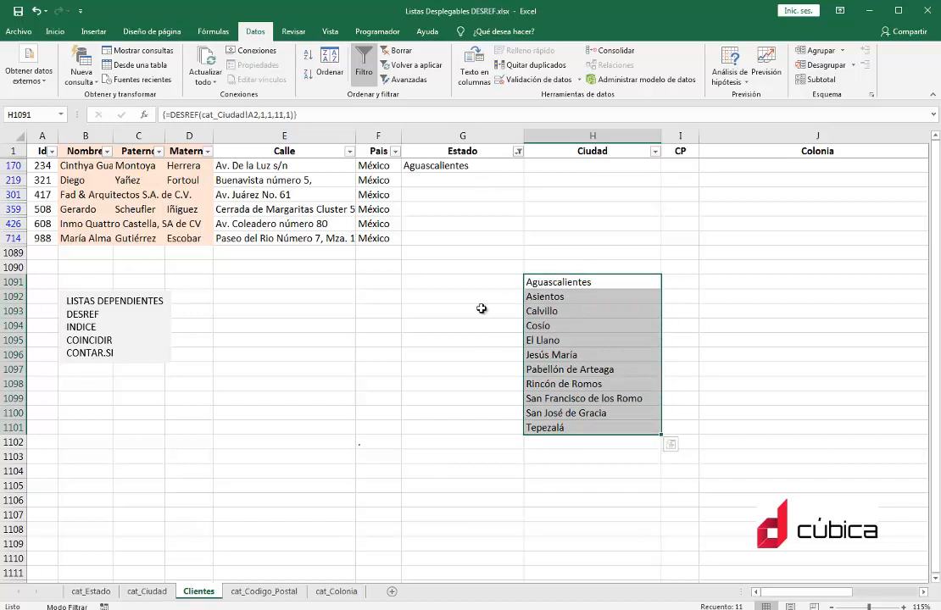
left_click(272, 114)
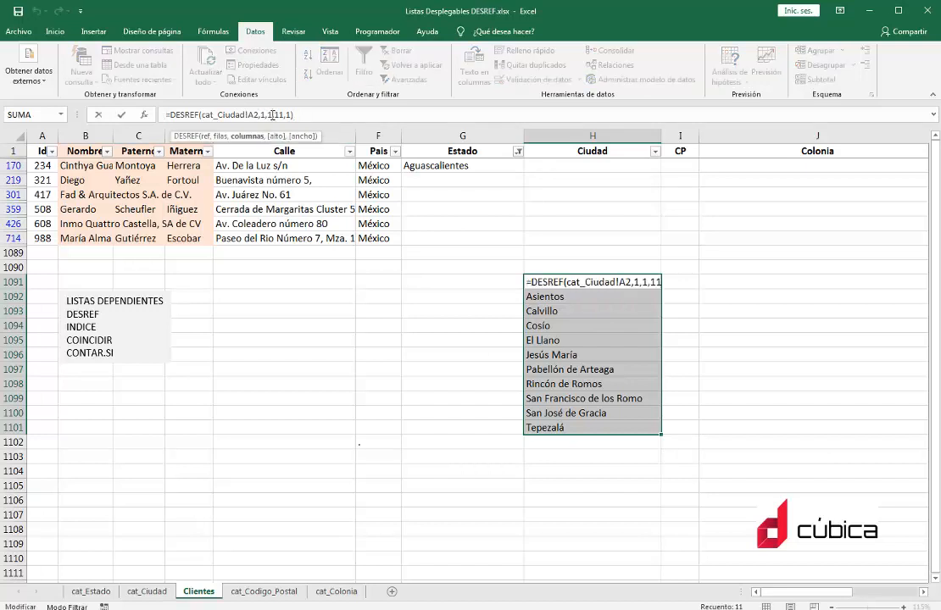
left_click(263, 114)
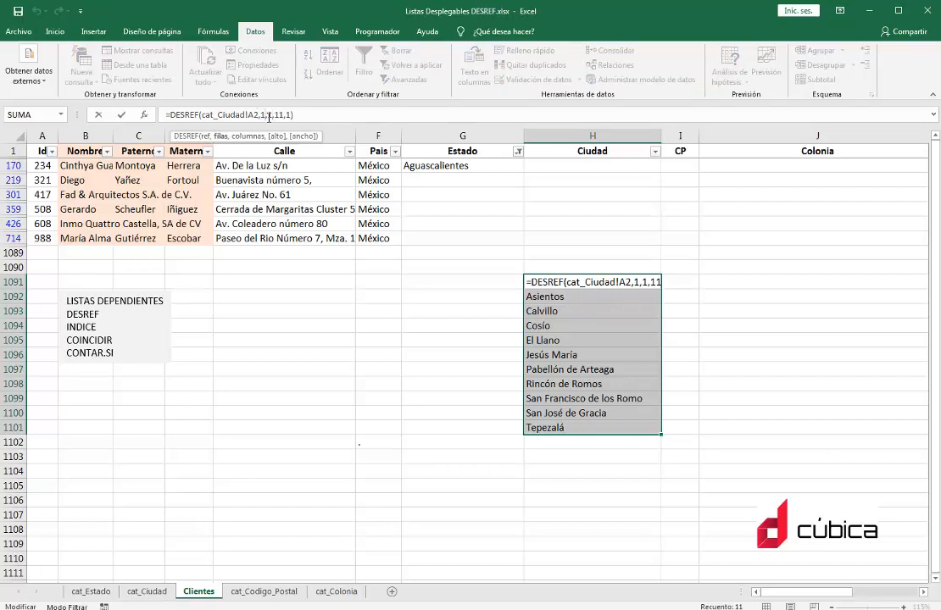
left_click(282, 114)
key("Return")
key("Return")
key("ctrl+shift+Return")
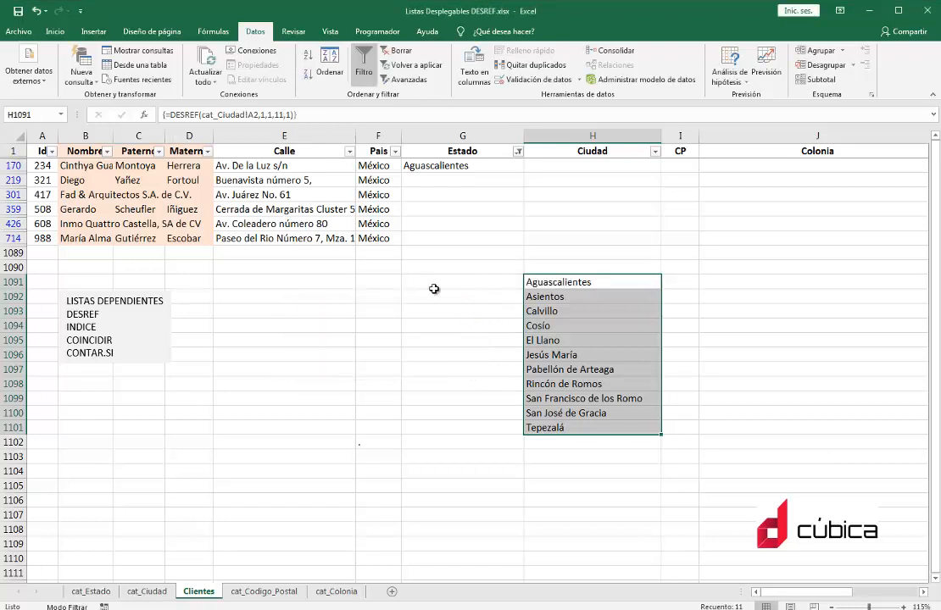
- Name the Estado values D2:D2459 of the cat_Ciudad sheet ciudad_estado, leaving out the final Florida row
left_click(432, 281)
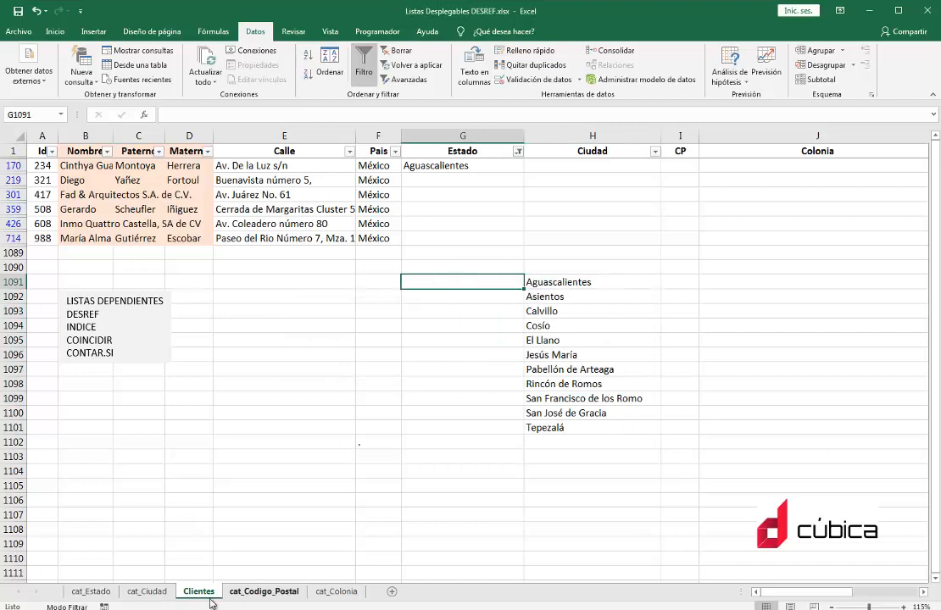
left_click(133, 595)
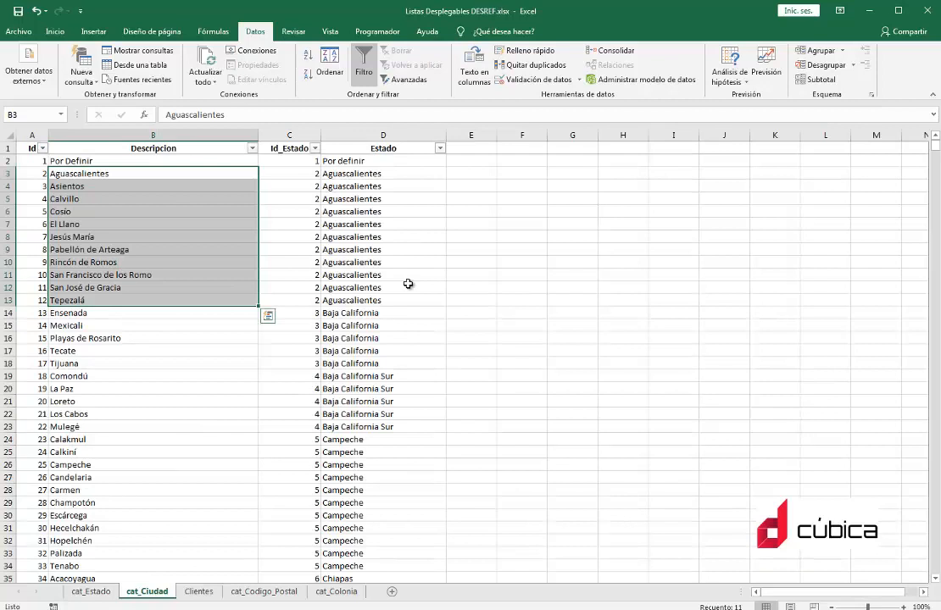
left_click(371, 176)
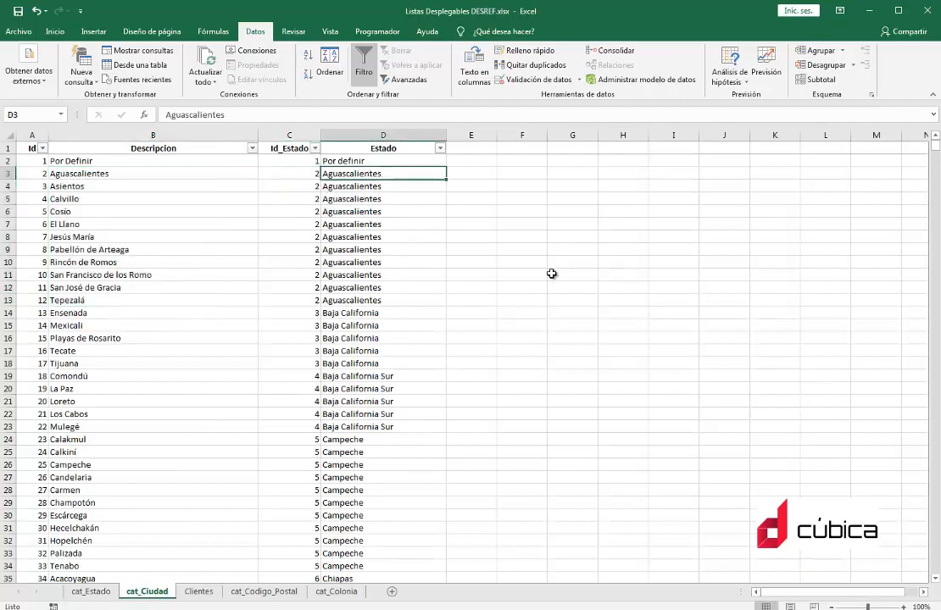
key("Up")
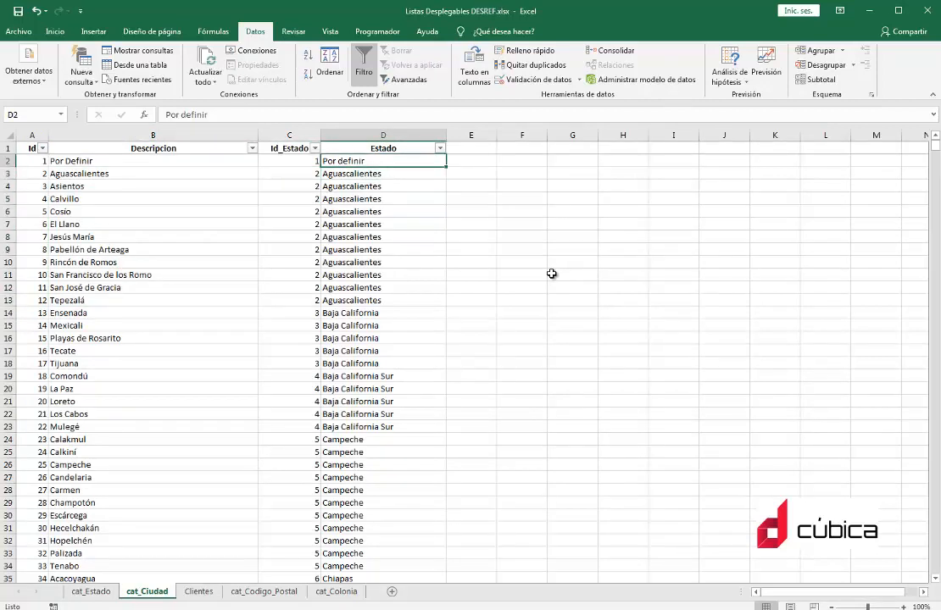
key("ctrl+shift+Down")
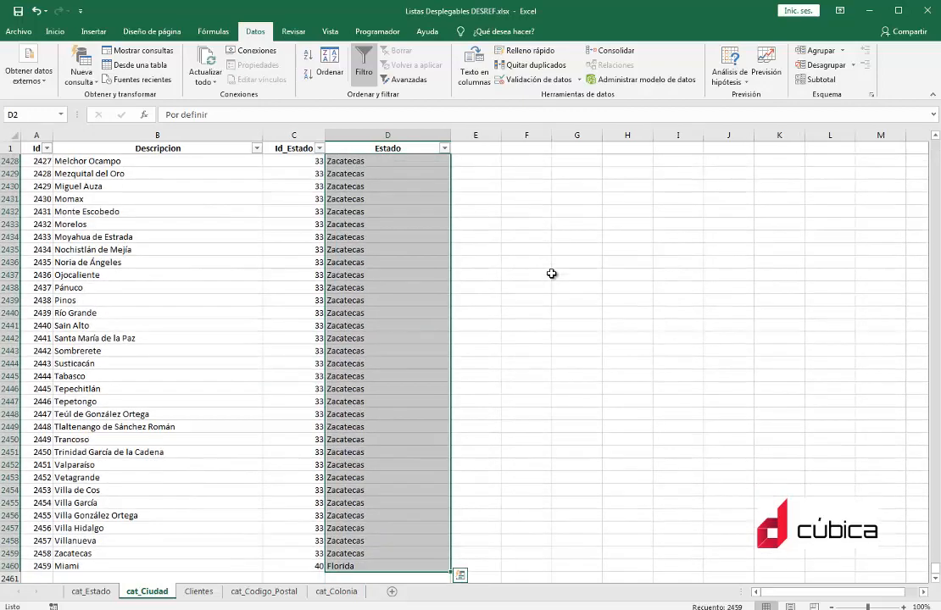
key("shift+Up")
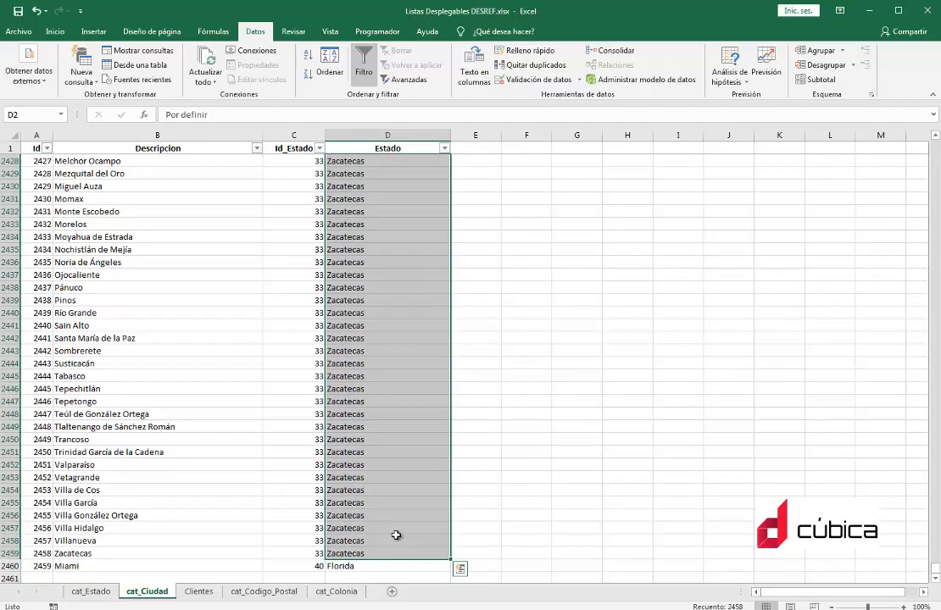
left_click(39, 119)
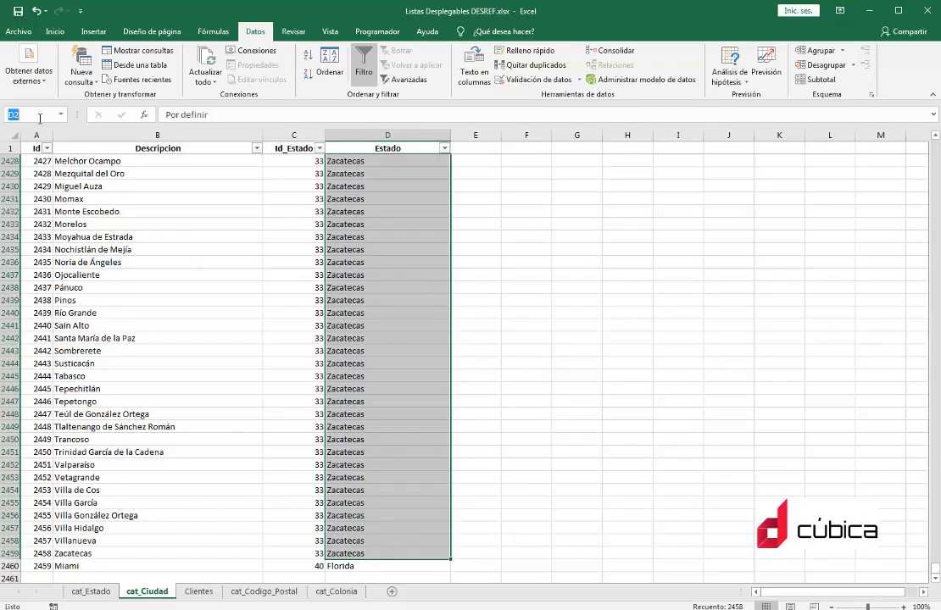
type("ciudad")
type("_estado")
key("Return")
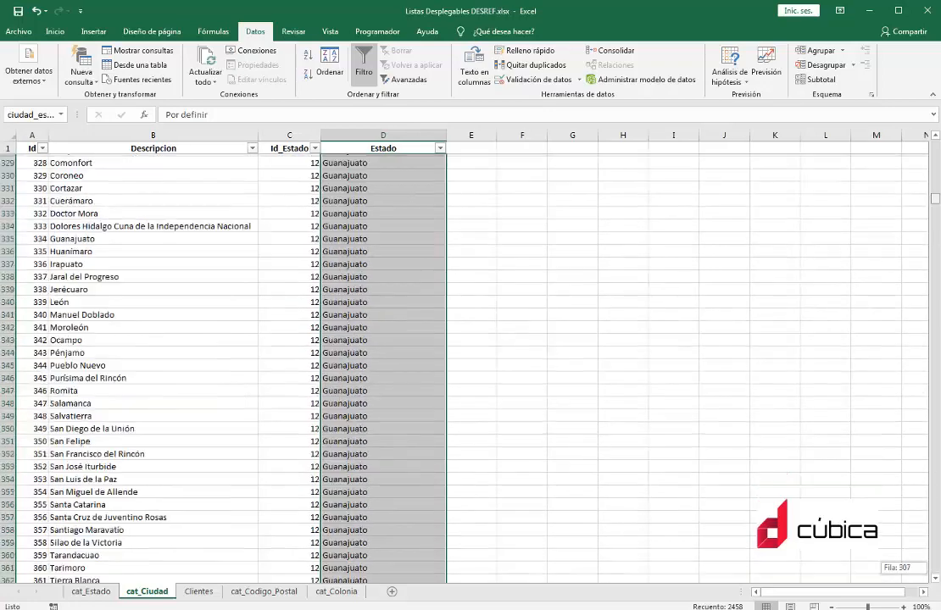
left_click(449, 187)
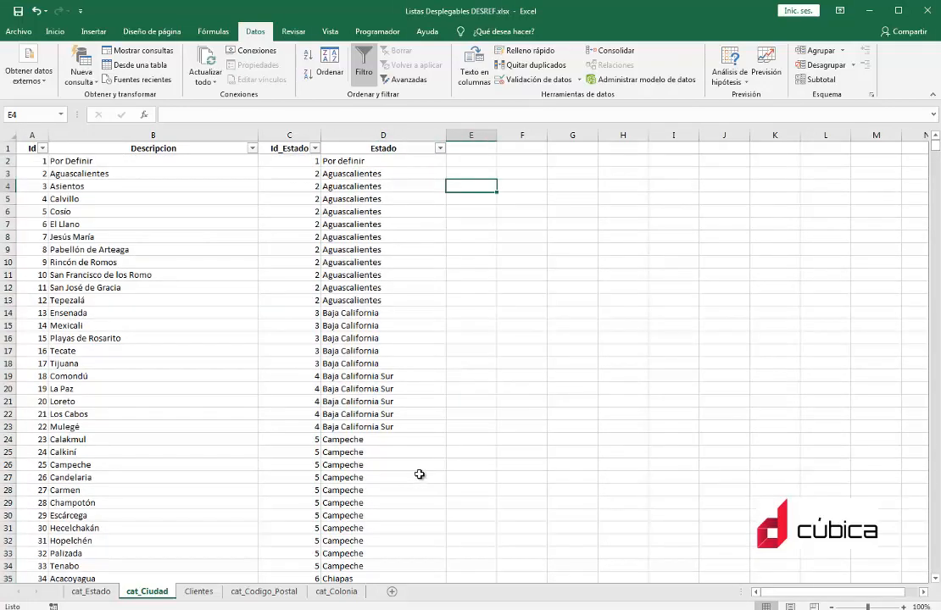
- Check the Aguascalientes block in cat_Ciudad and start a CONTAR.SI formula in cell G1091 of the Clientes sheet
left_click_drag(365, 173, 351, 303)
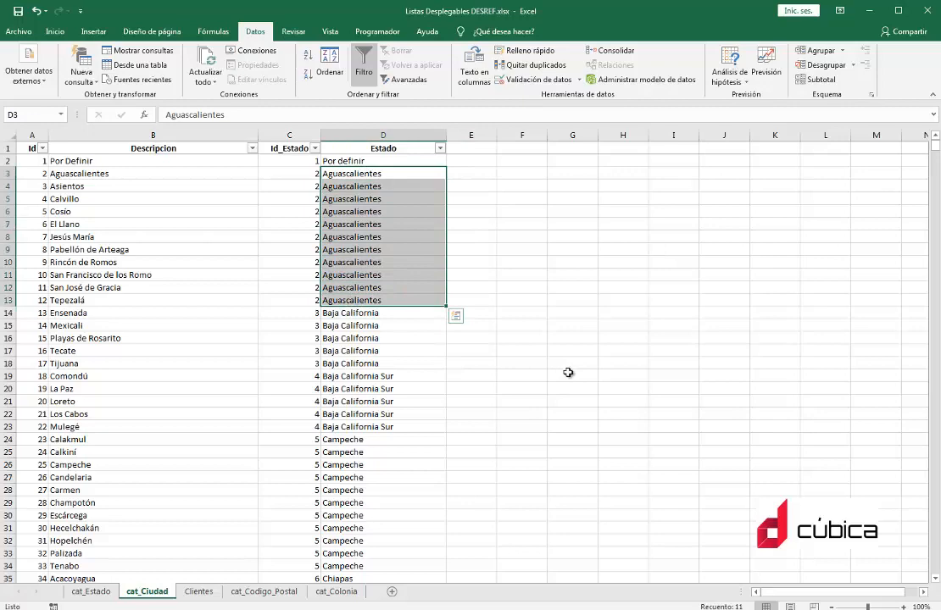
left_click_drag(74, 175, 297, 278)
left_click(198, 591)
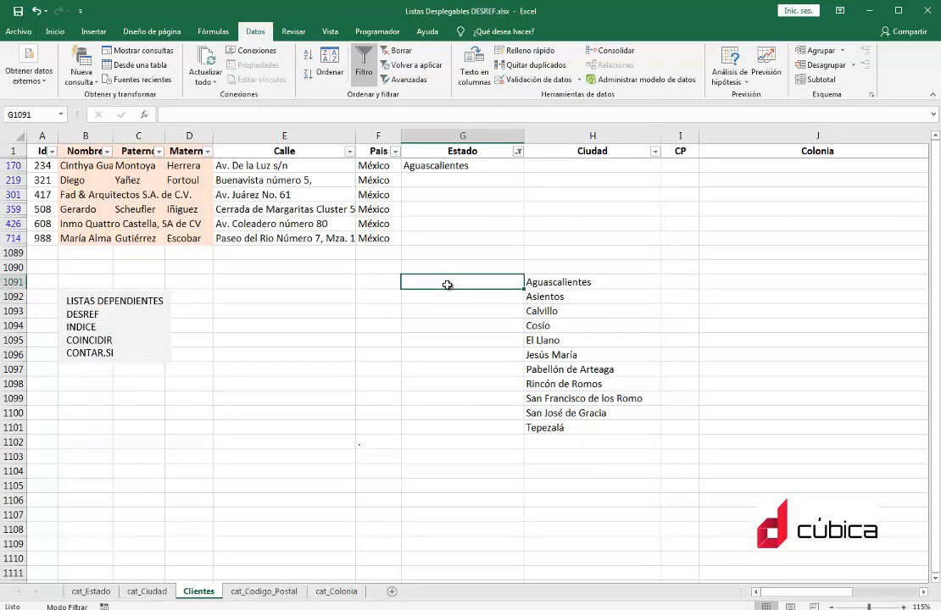
type("=con")
key("Down")
key("Down")
key("Down")
key("Down")
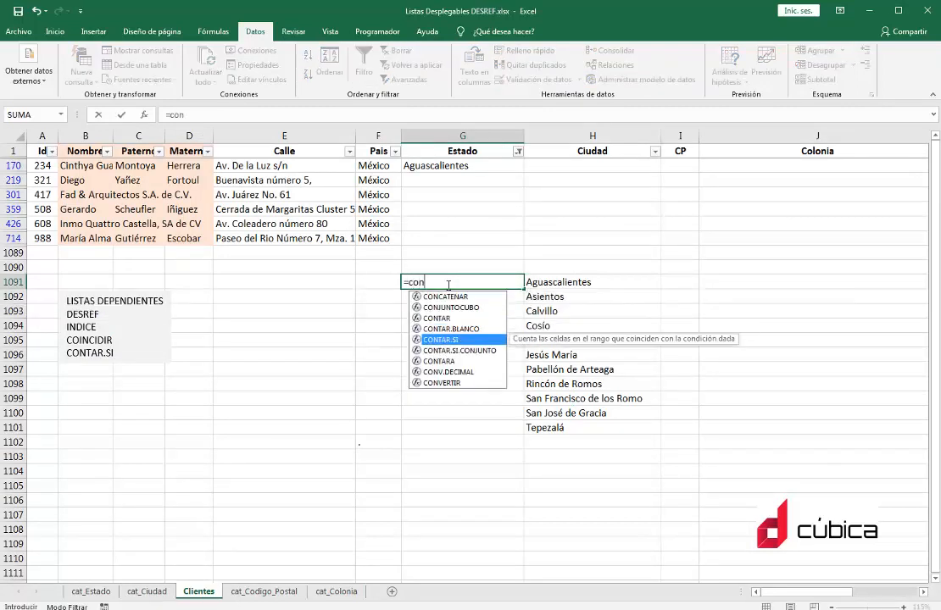
key("Tab")
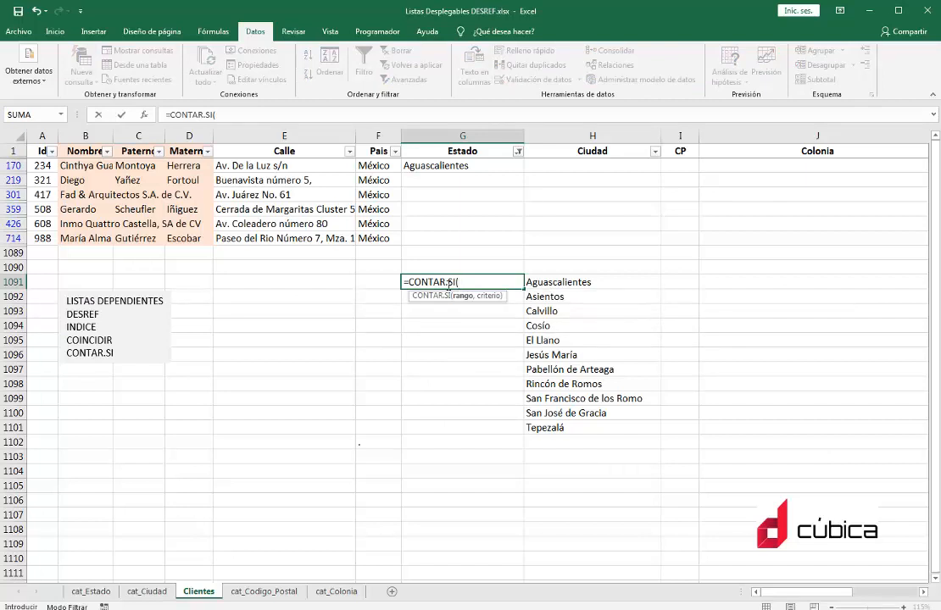
- Complete the CONTAR.SI formula with ciudad_estado as the range and G170 as the criterion
type("ciudad_estado")
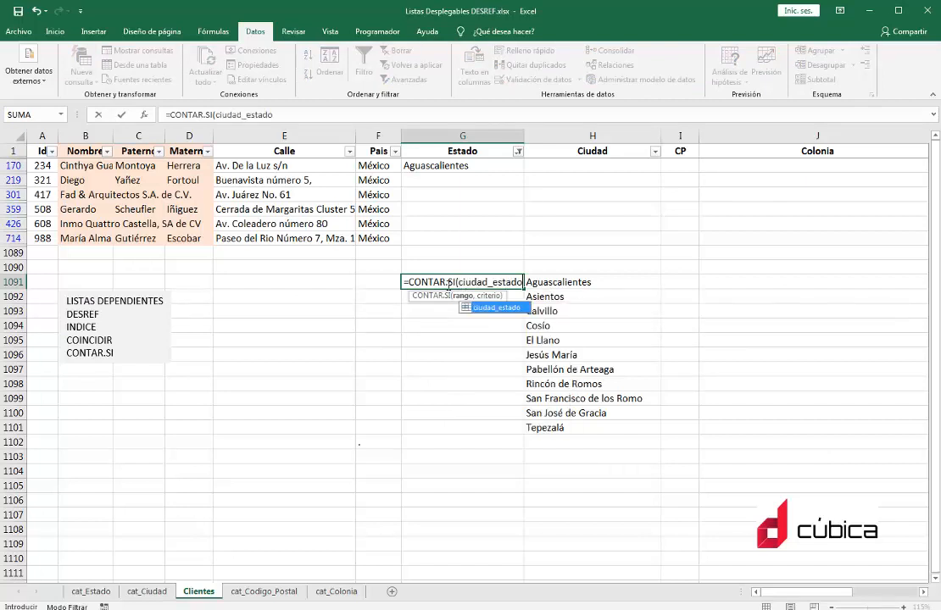
type(",")
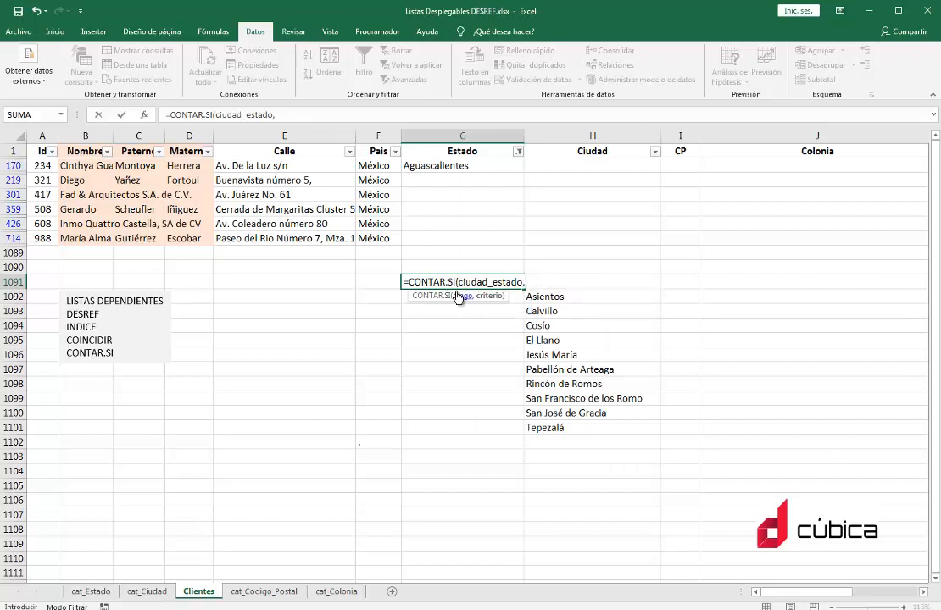
left_click(457, 167)
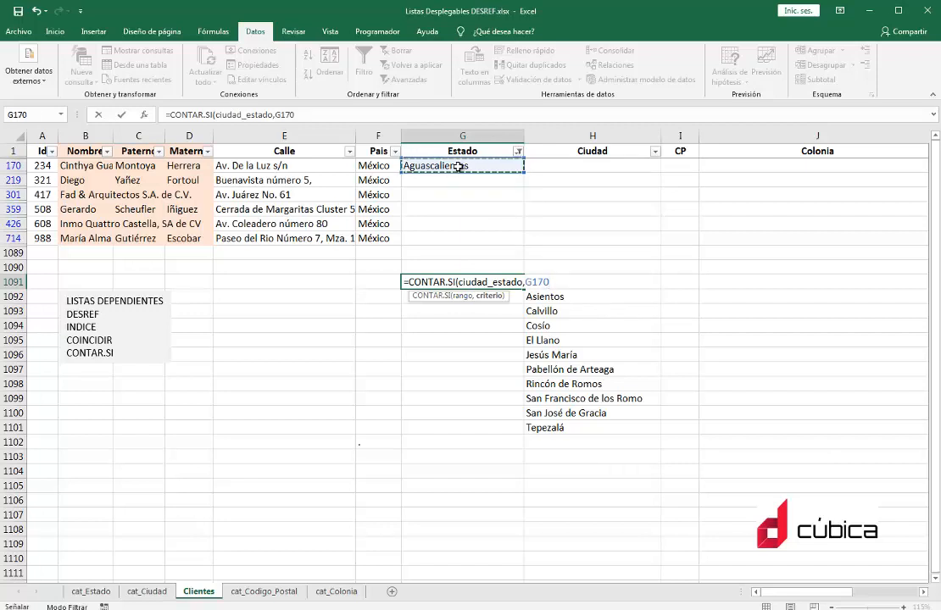
key("Return")
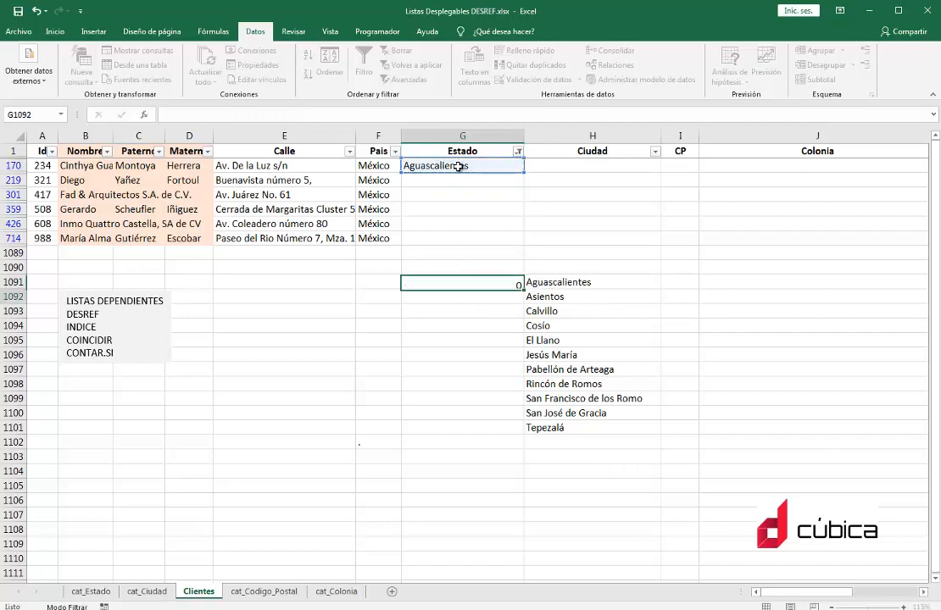
key("Up")
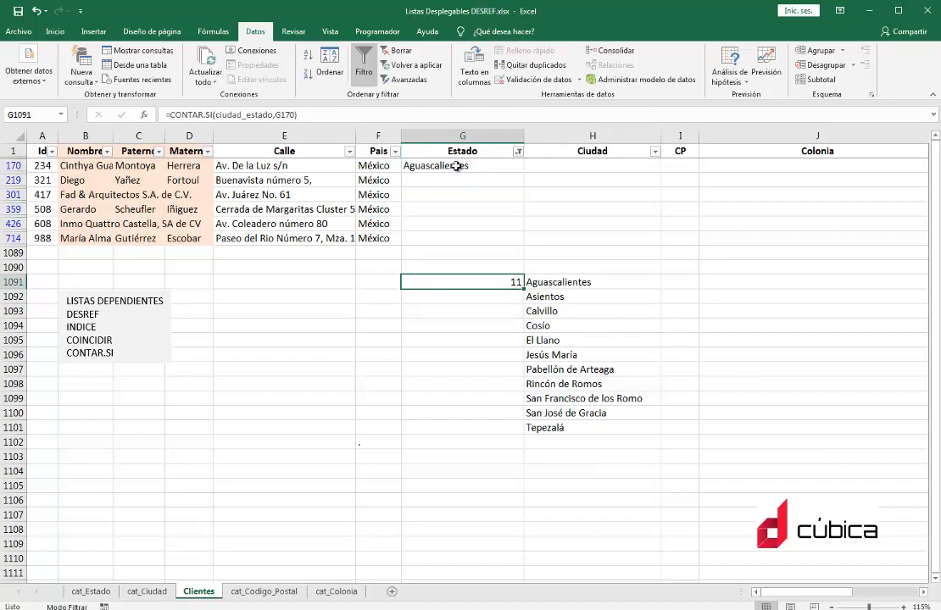
- Test the CONTAR.SI count by setting Estado in G170 to Baja California and Baja California Sur, finishing back on Aguascalientes
left_click(456, 166)
left_click(528, 167)
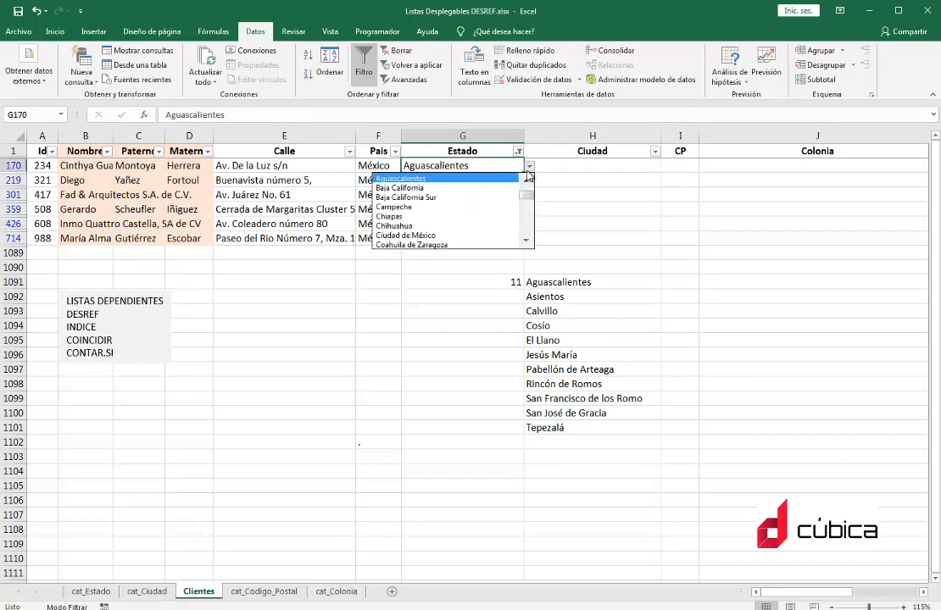
left_click(480, 188)
left_click(529, 167)
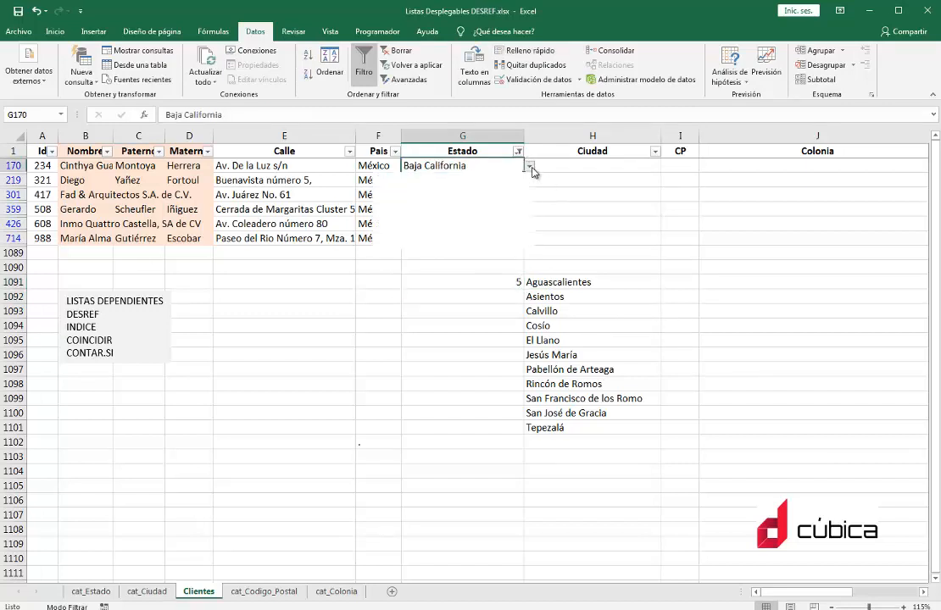
left_click(481, 188)
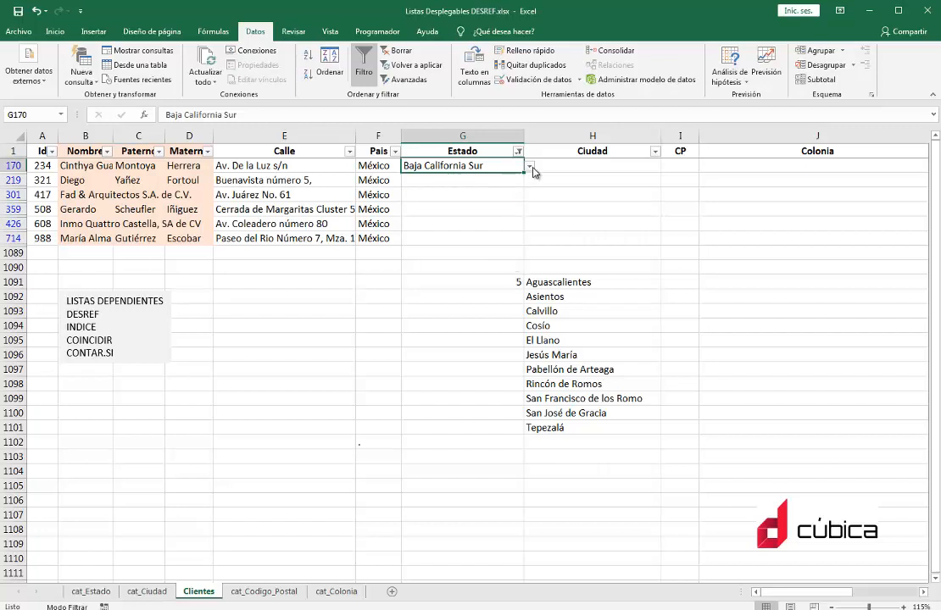
left_click(528, 168)
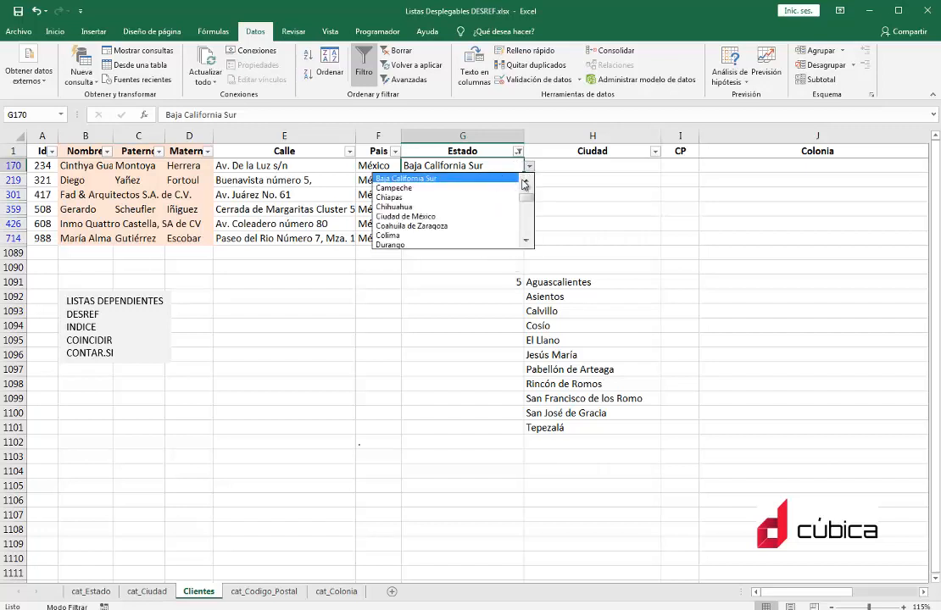
left_click(526, 184)
left_click(526, 184)
left_click(481, 179)
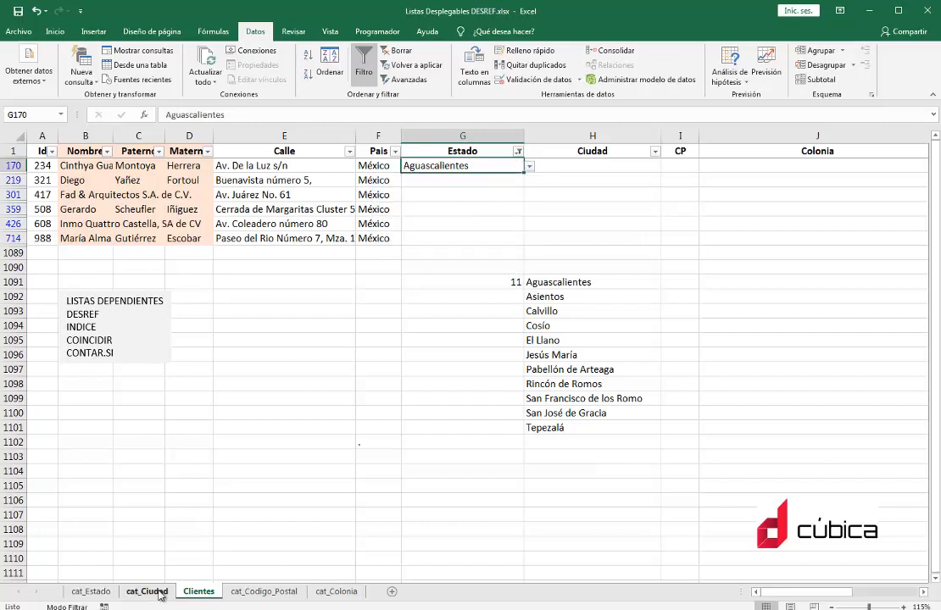
- Compare the Aguascalientes, Baja California and Baja California Sur blocks in cat_Ciudad with the CONTAR.SI formula in G1091 of Clientes
left_click(151, 591)
left_click_drag(190, 235, 336, 300)
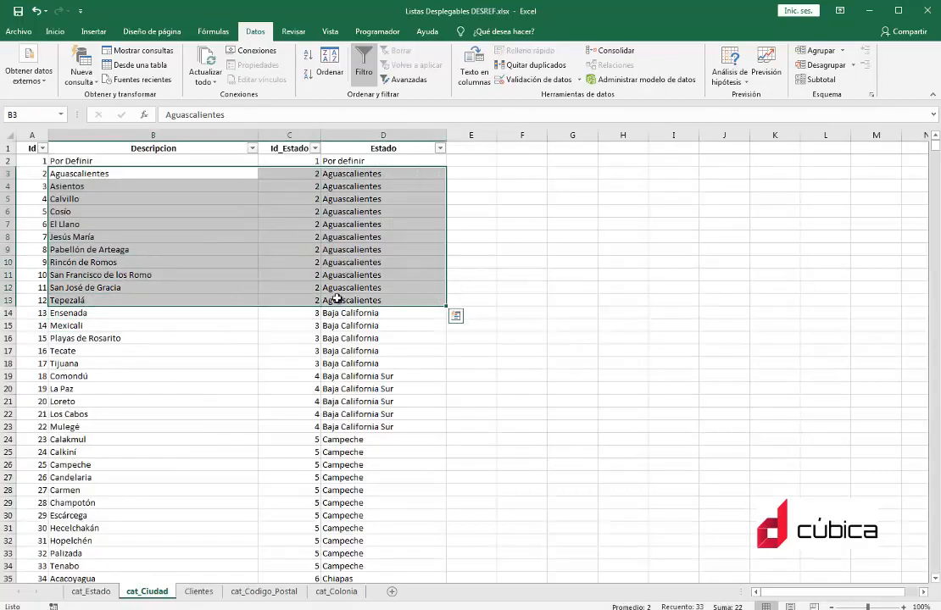
left_click_drag(102, 314, 367, 361)
left_click_drag(167, 376, 386, 431)
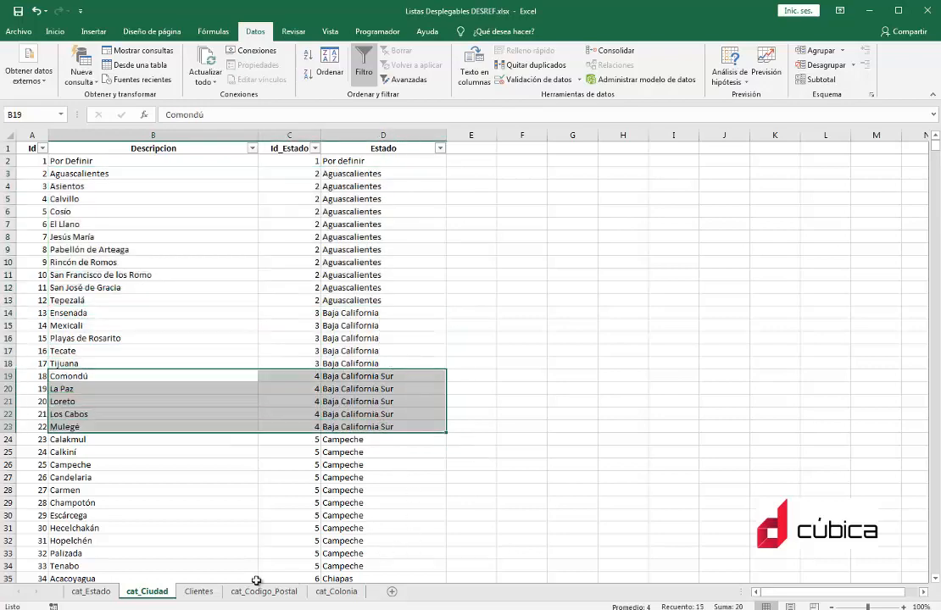
left_click(200, 592)
left_click(486, 283)
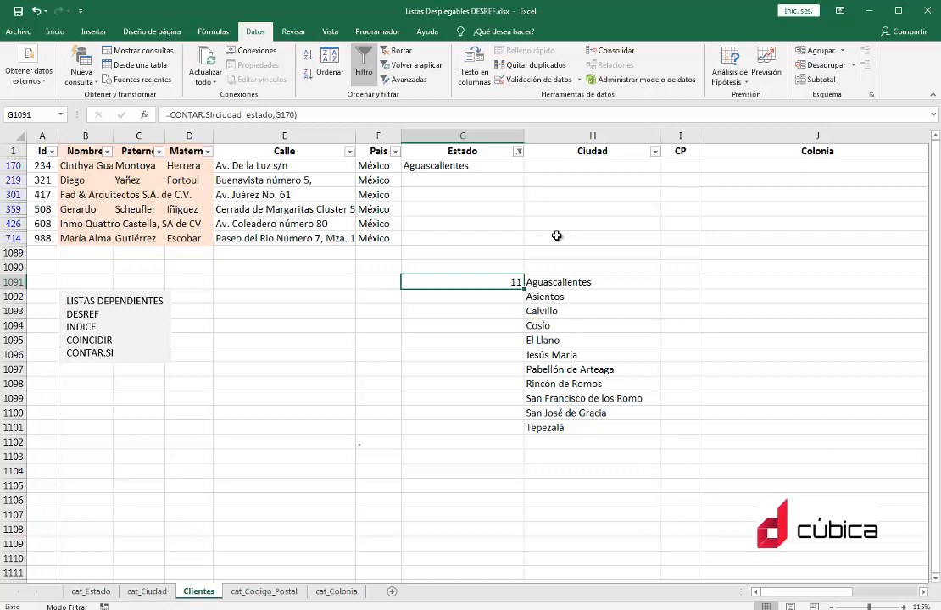
left_click(147, 592)
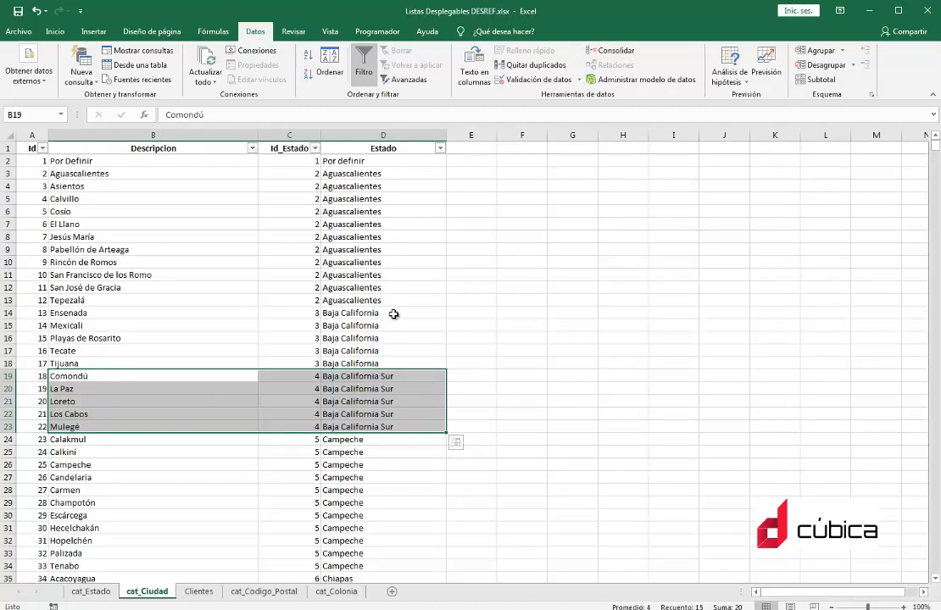
left_click_drag(393, 313, 19, 370)
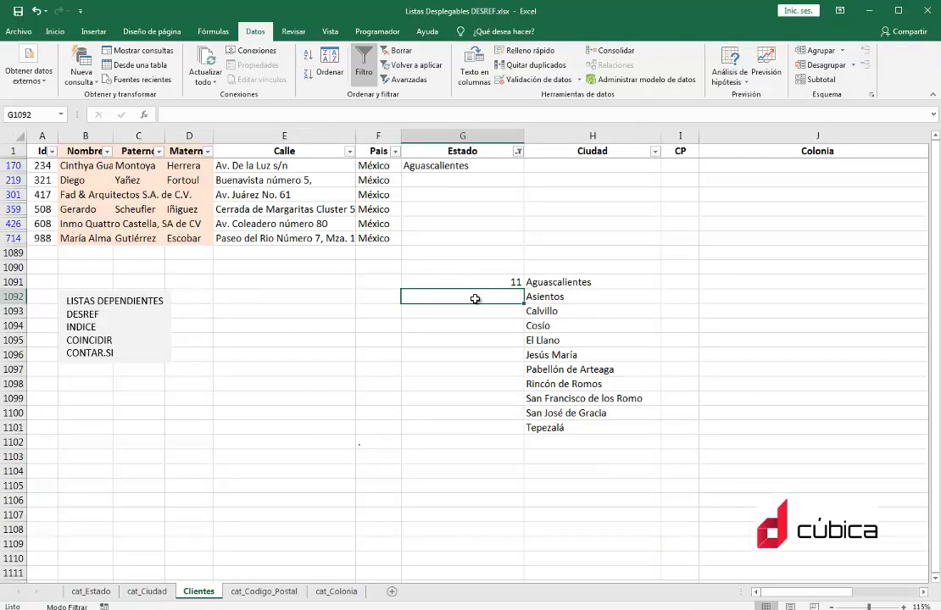
- Enter =COINCIDIR(G170,ciudad_estado,0) in cell G1092 of the Clientes sheet to find the Estado's first exact match
type("=coin")
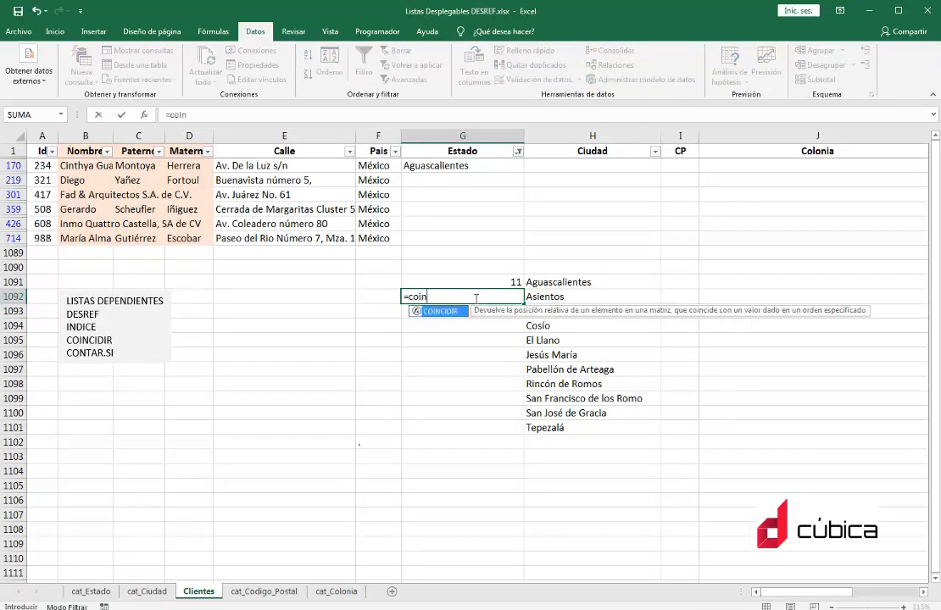
key("Tab")
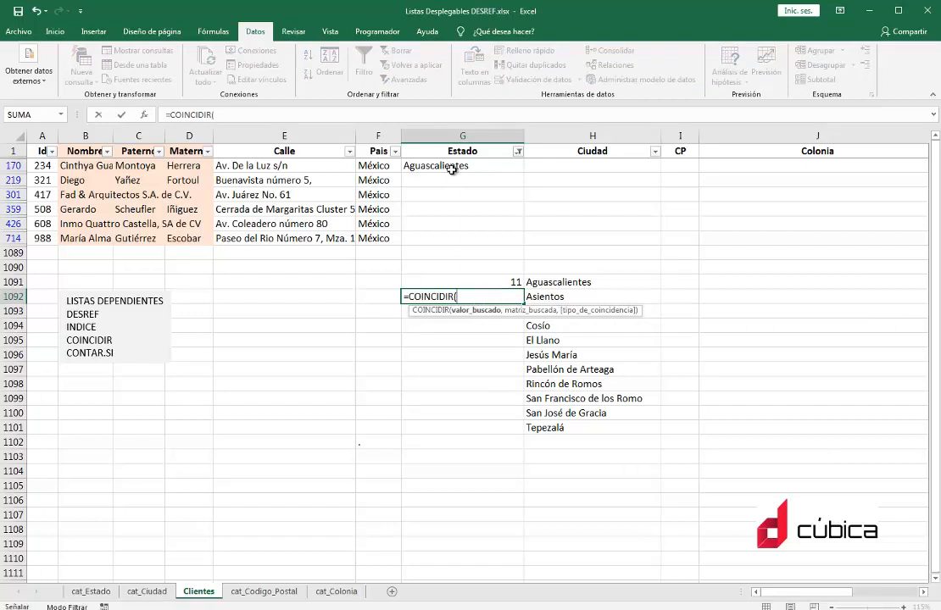
left_click(451, 167)
type(",")
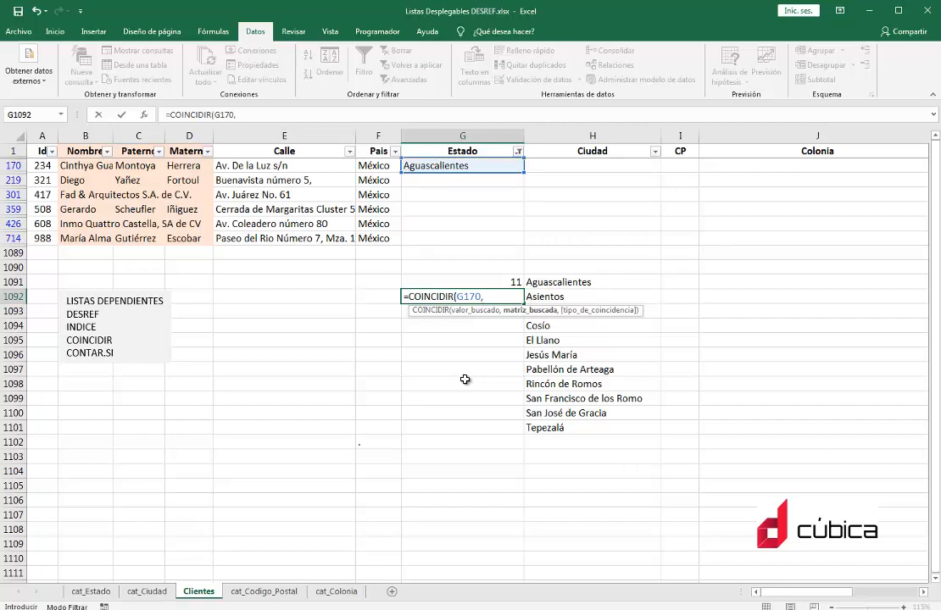
type("ciu")
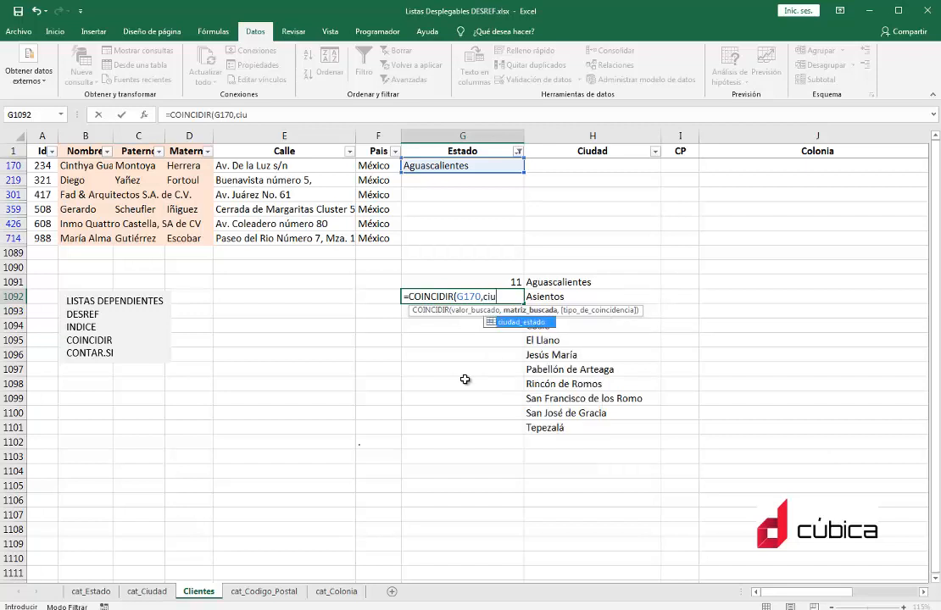
type("dad_estado,")
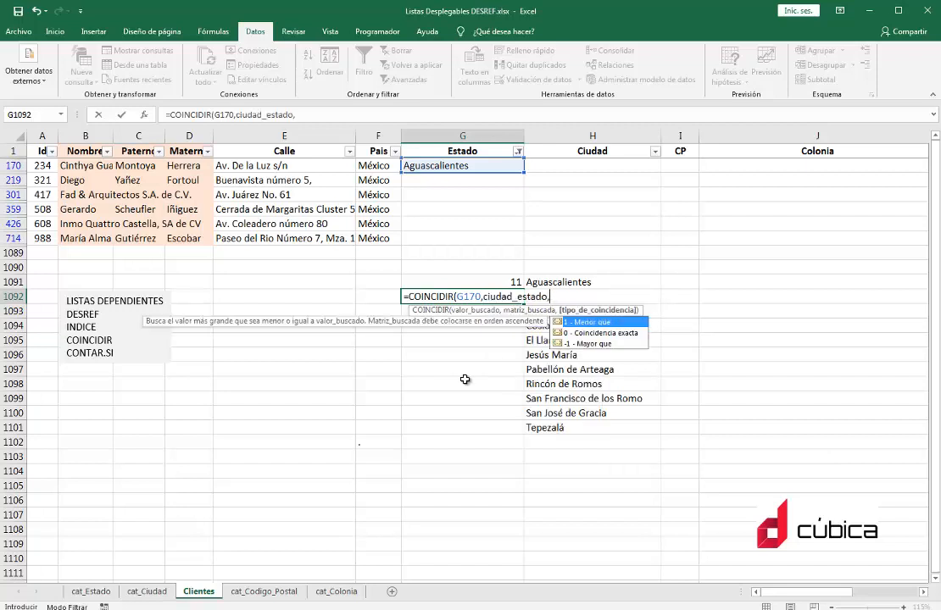
key("Down")
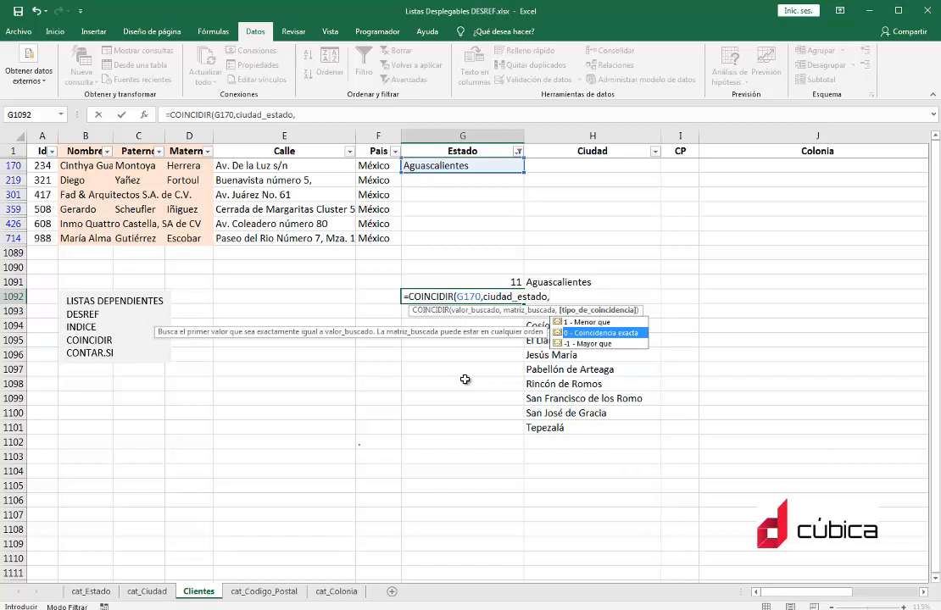
key("Tab")
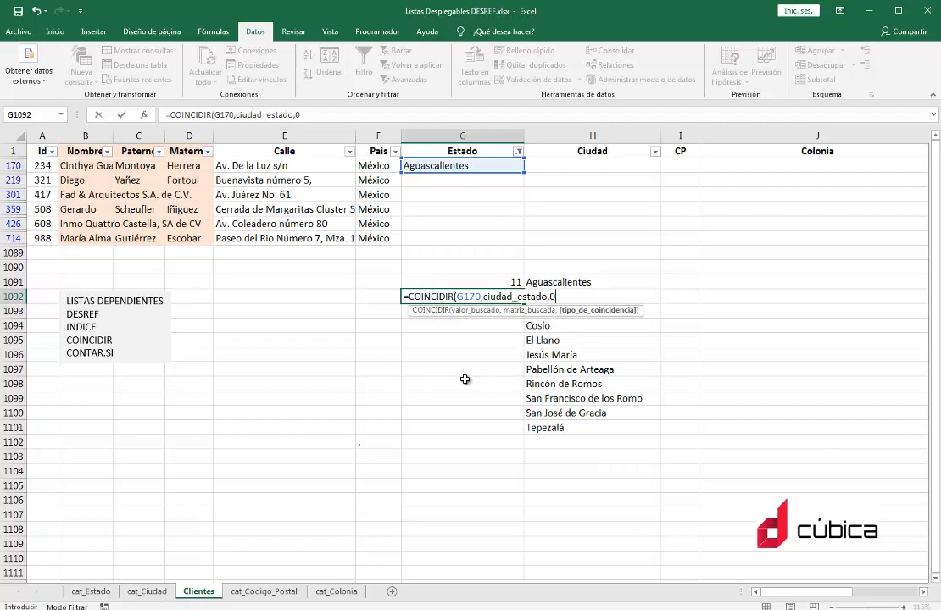
type(")")
key("Return")
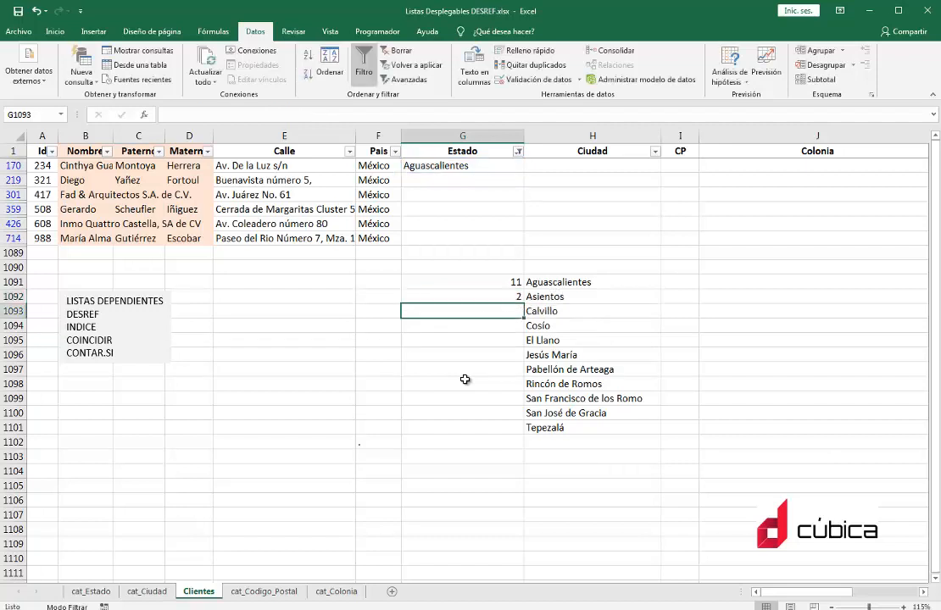
- Check the COINCIDIR result against the first Aguascalientes and Baja California rows in the cat_Ciudad sheet
key("Up")
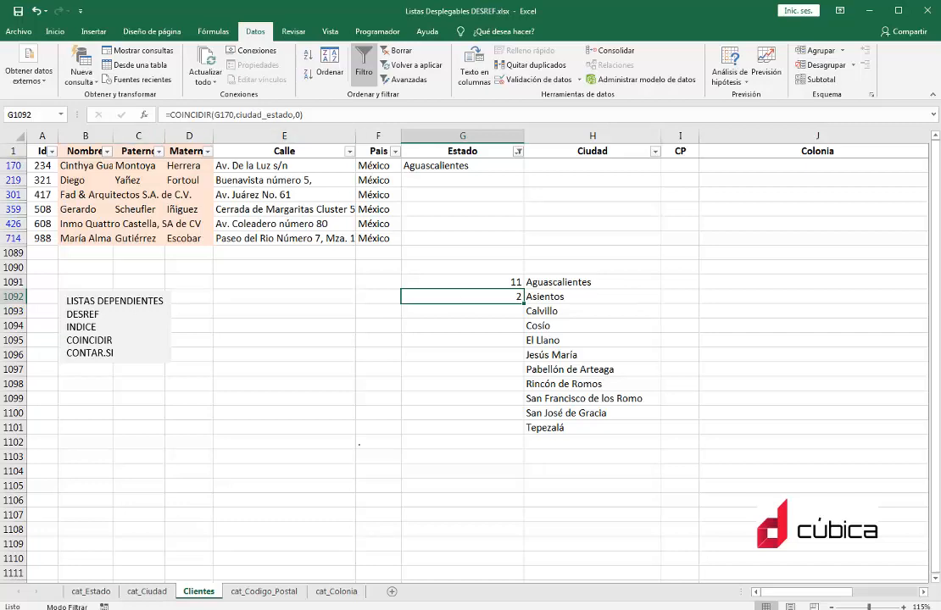
left_click(147, 591)
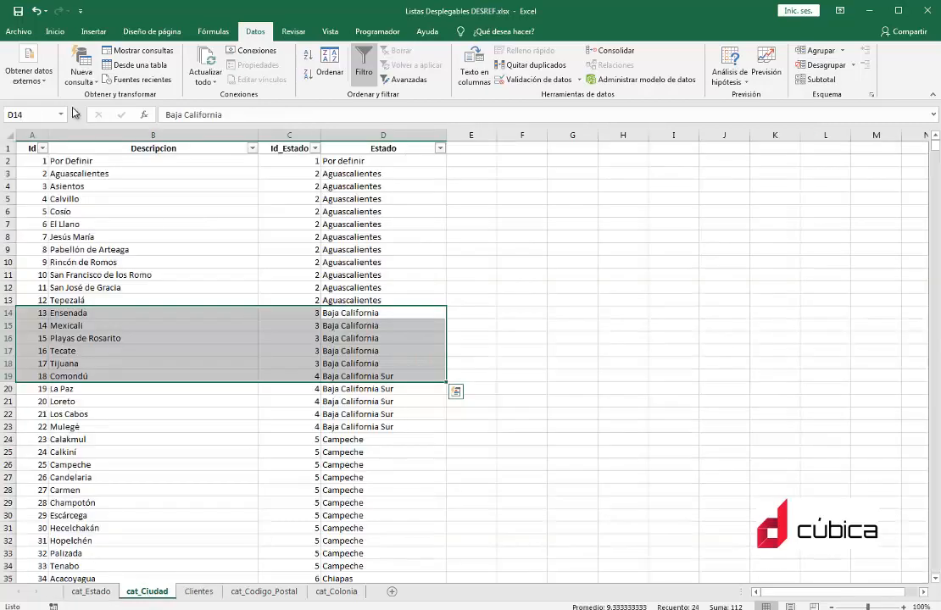
left_click(33, 171)
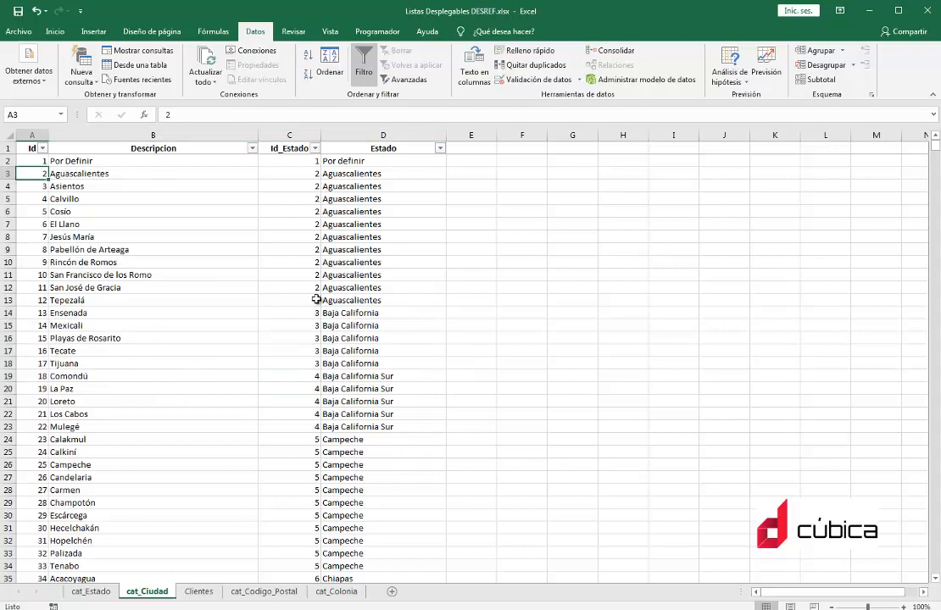
left_click(18, 314)
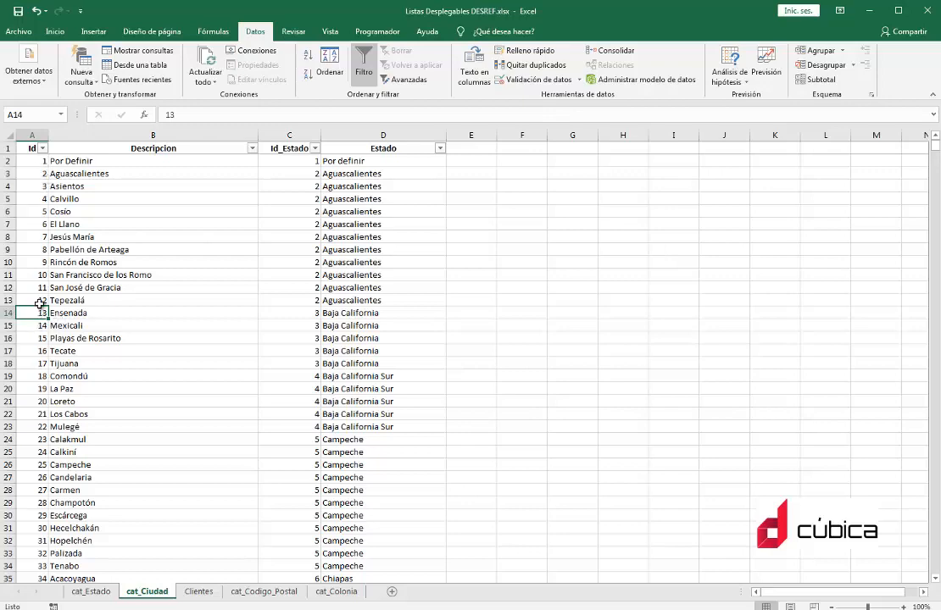
- Set Estado in G170 of Clientes to Baja California and check the COINCIDIR result in G1092
left_click(198, 590)
left_click(462, 165)
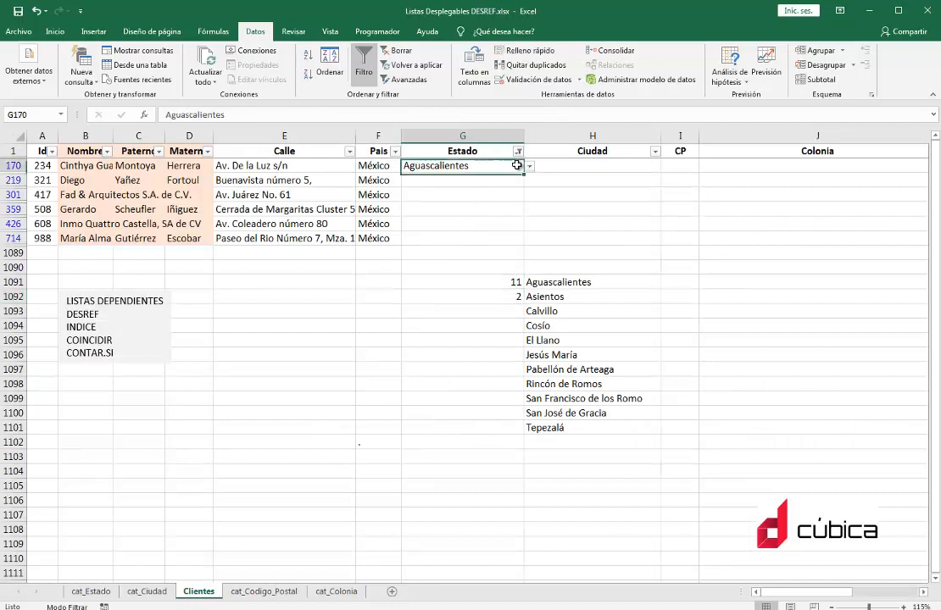
left_click(529, 166)
left_click(488, 187)
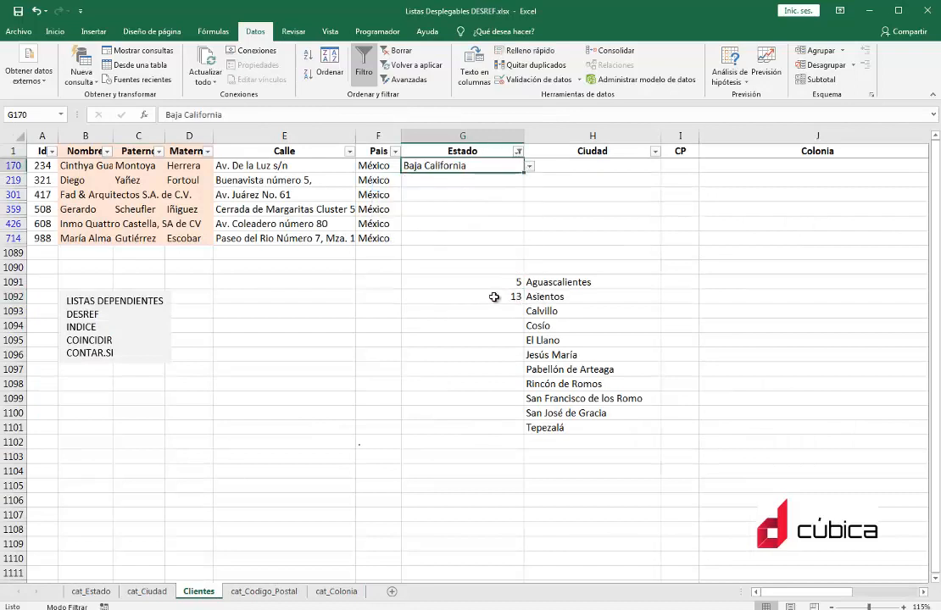
left_click(488, 297)
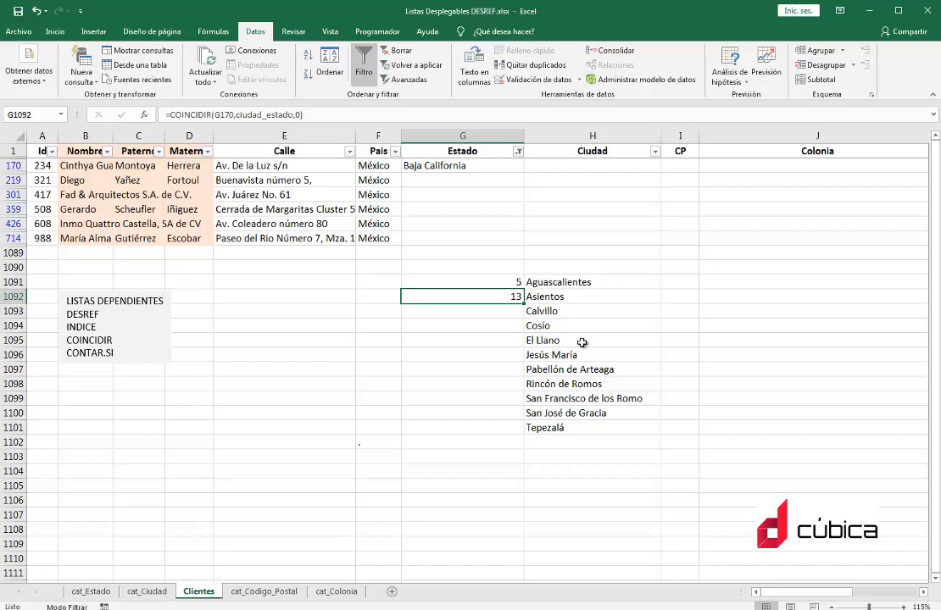
- Review the DESREF array formula in H1091 and subtract 1 from the COINCIDIR formula in G1092
left_click(573, 285)
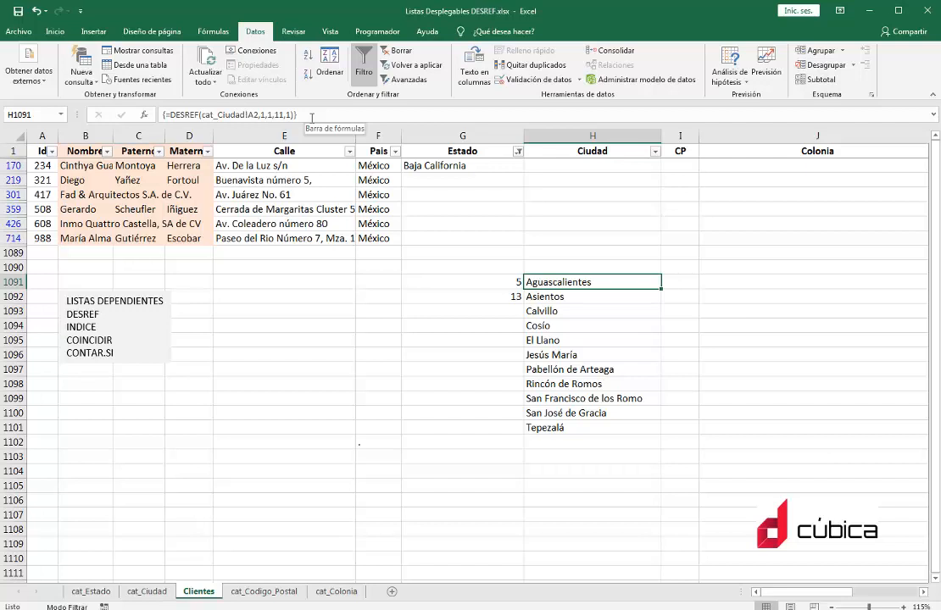
left_click(444, 299)
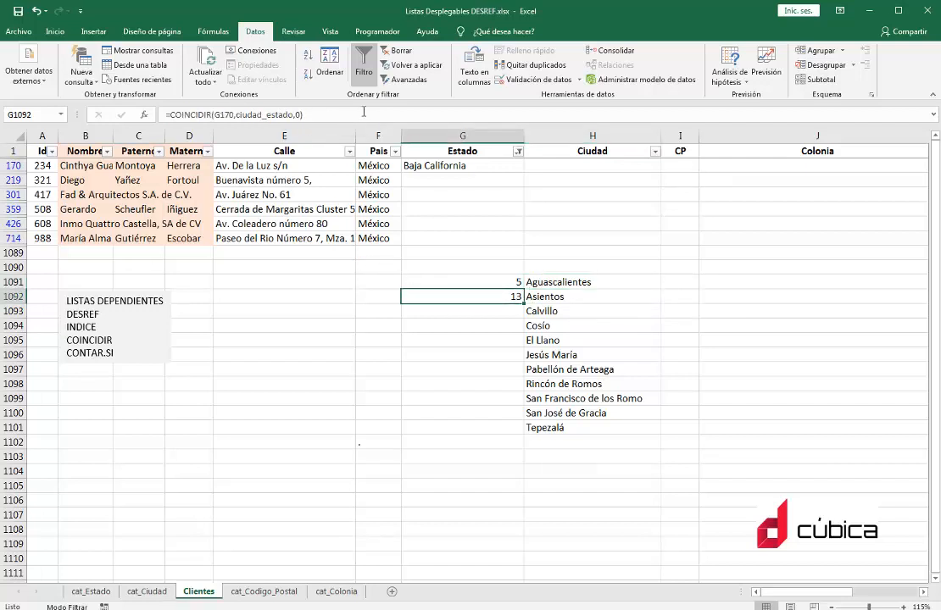
left_click(351, 114)
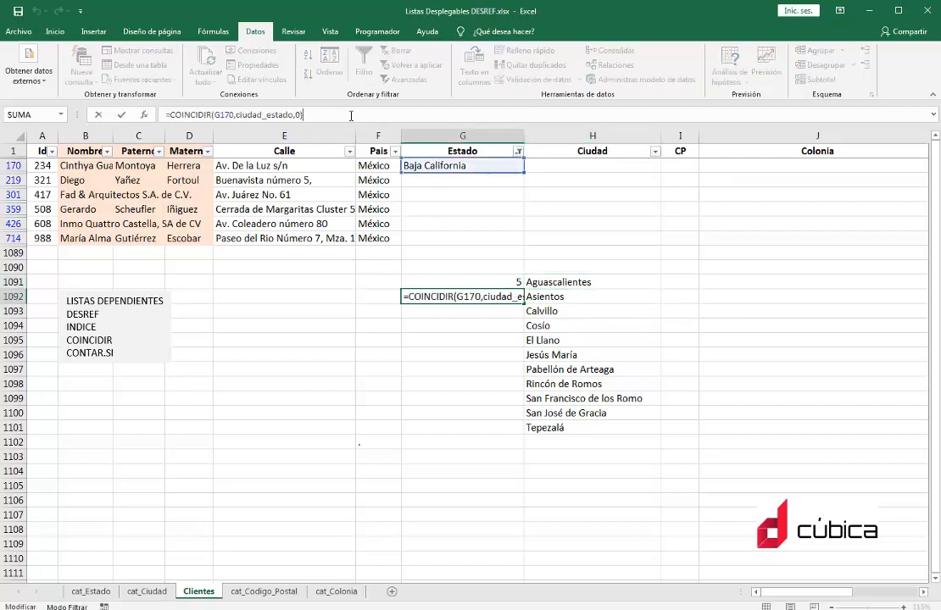
type("-1")
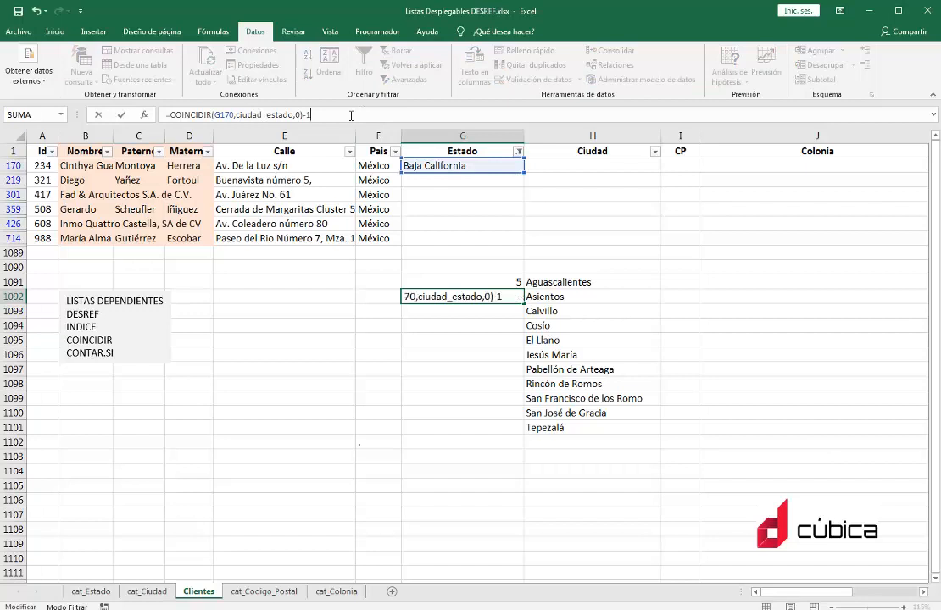
key("Return")
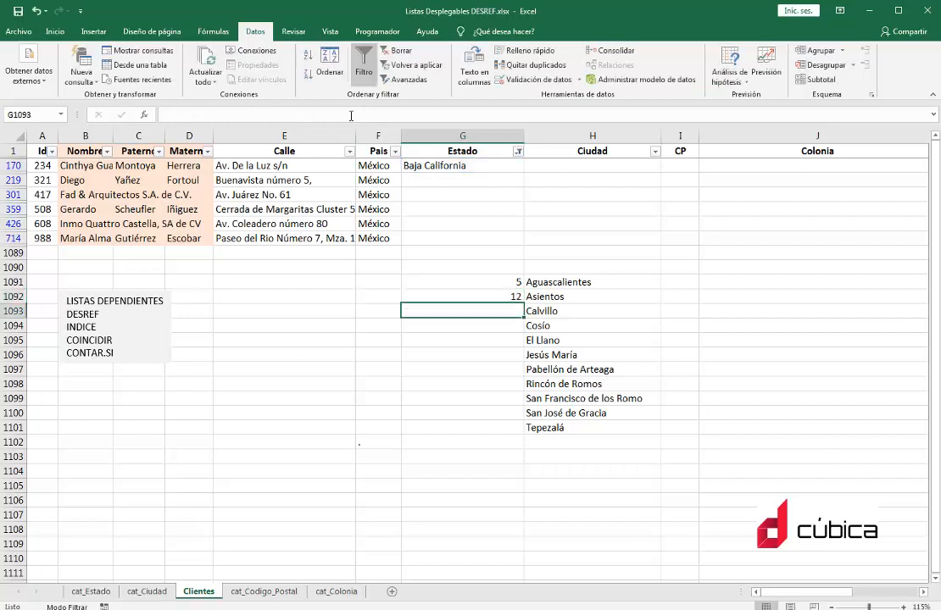
- Set the Estado in G170 of Clientes to Aguascalientes to recalculate the count and position in G1091 and G1092
left_click(483, 297)
left_click(483, 282)
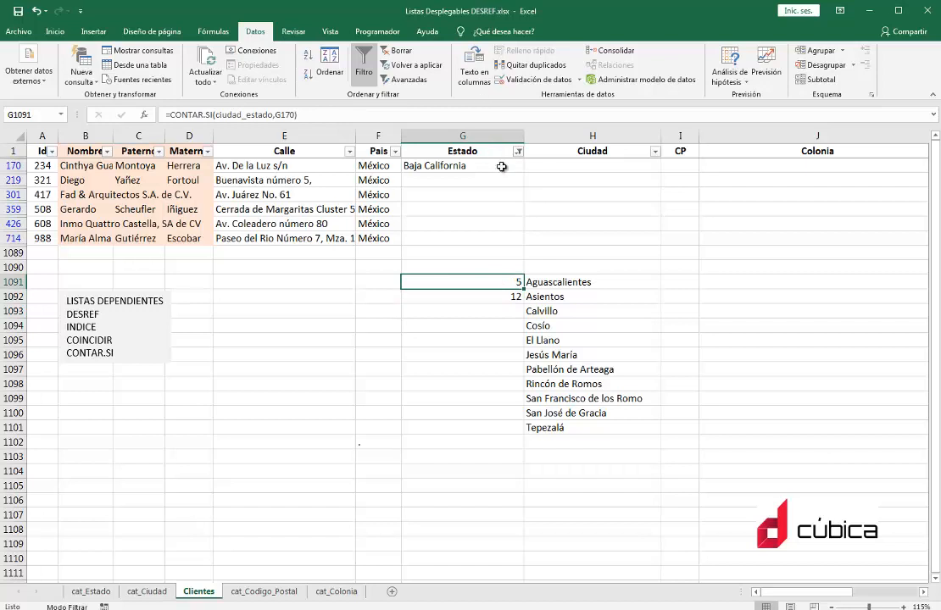
left_click(502, 167)
left_click(529, 166)
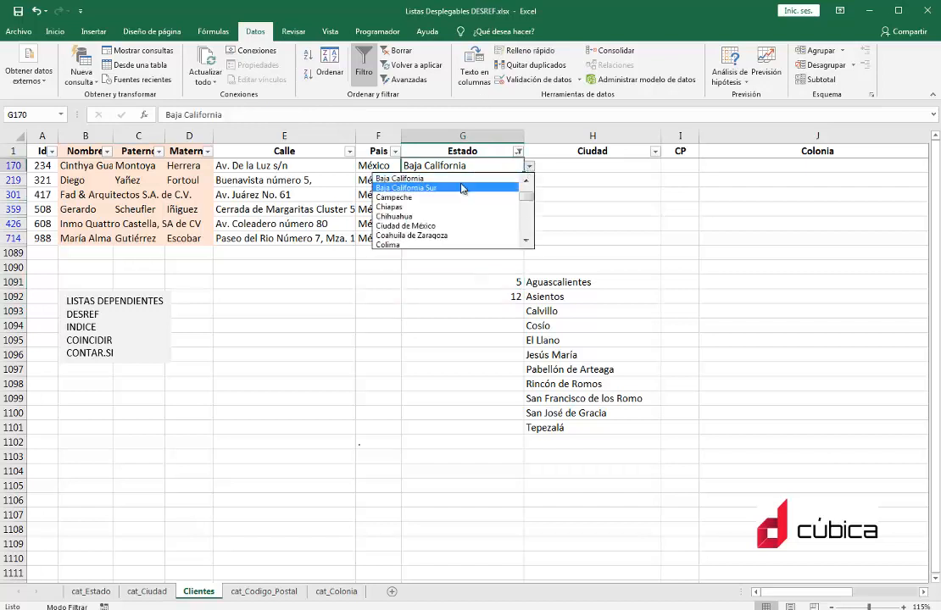
left_click(528, 181)
left_click(403, 178)
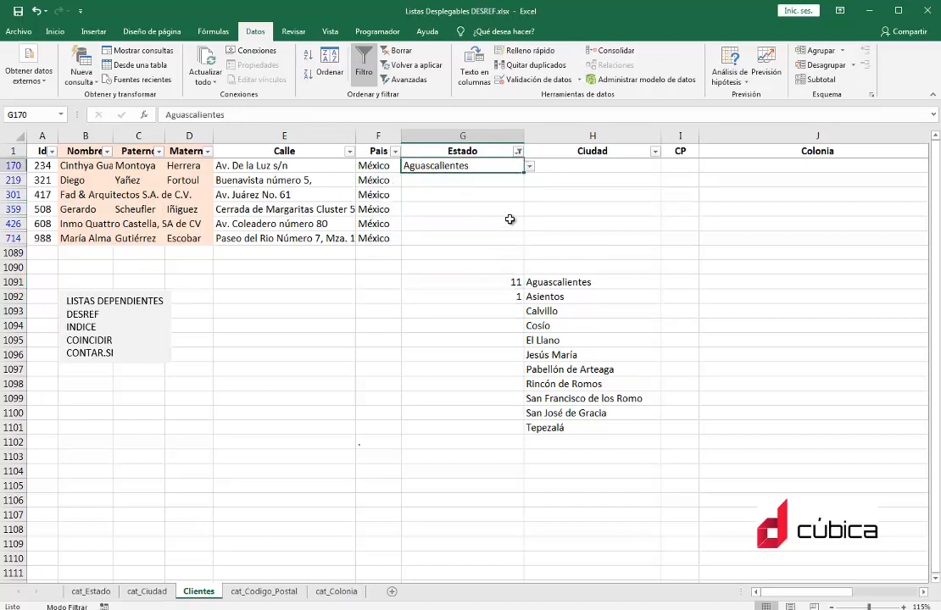
- Test the formulas with Por definir as the Estado in G170, then restore Aguascalientes
left_click(529, 166)
scroll(508, 184, "up", 1)
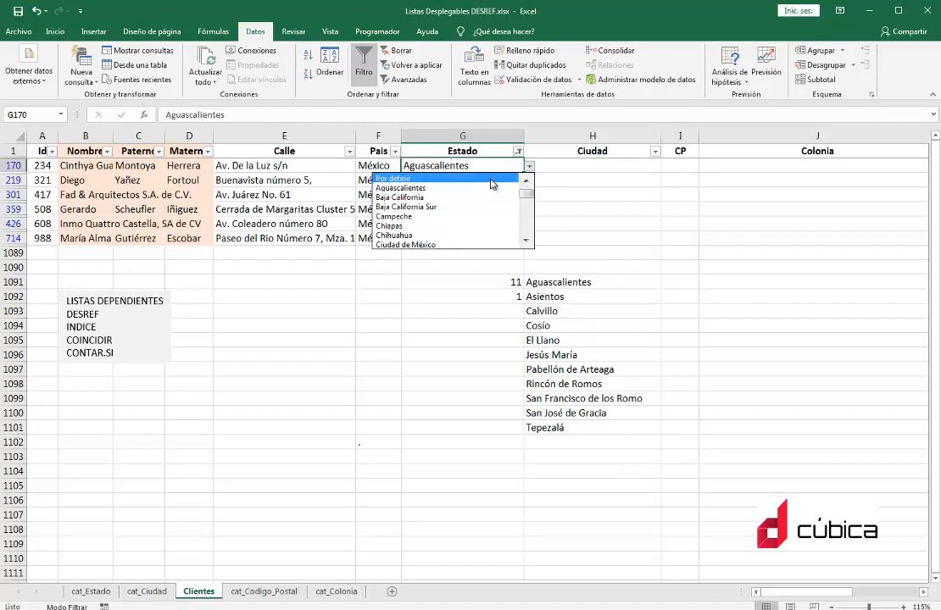
left_click(490, 179)
left_click(529, 166)
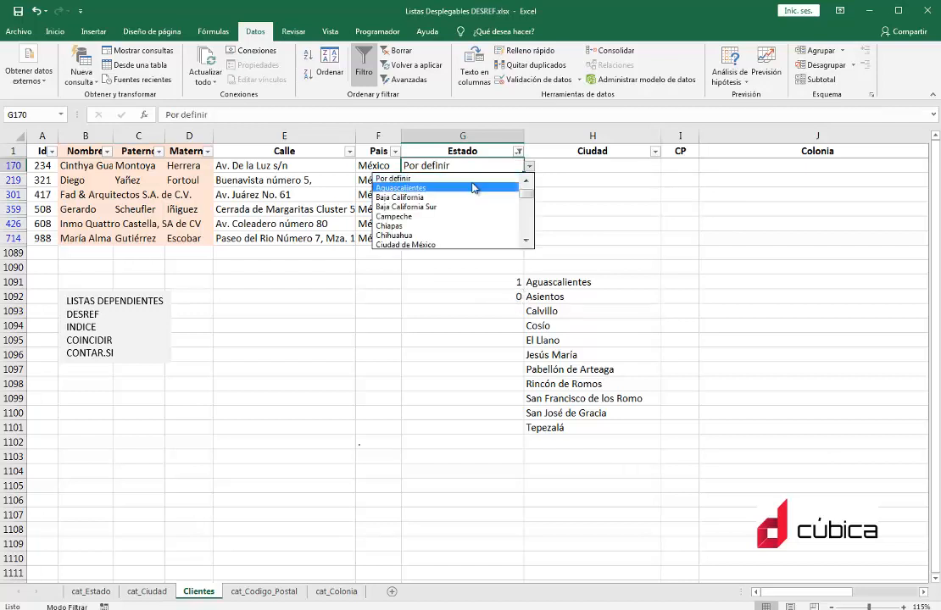
left_click(473, 188)
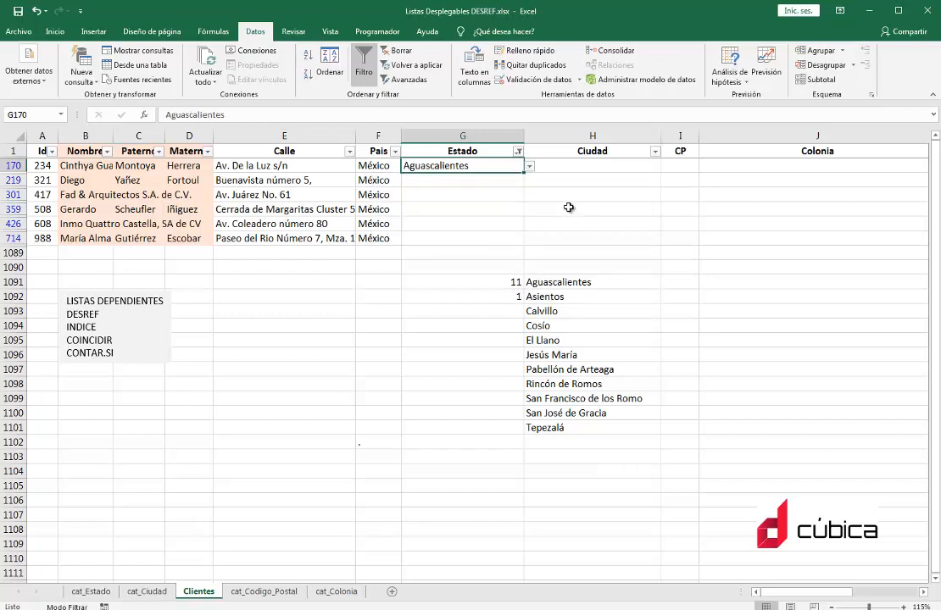
- Review the DESREF formula in H1091, the filtered client rows 170 to 426 and the CONTAR.SI formula in G1091
left_click(550, 282)
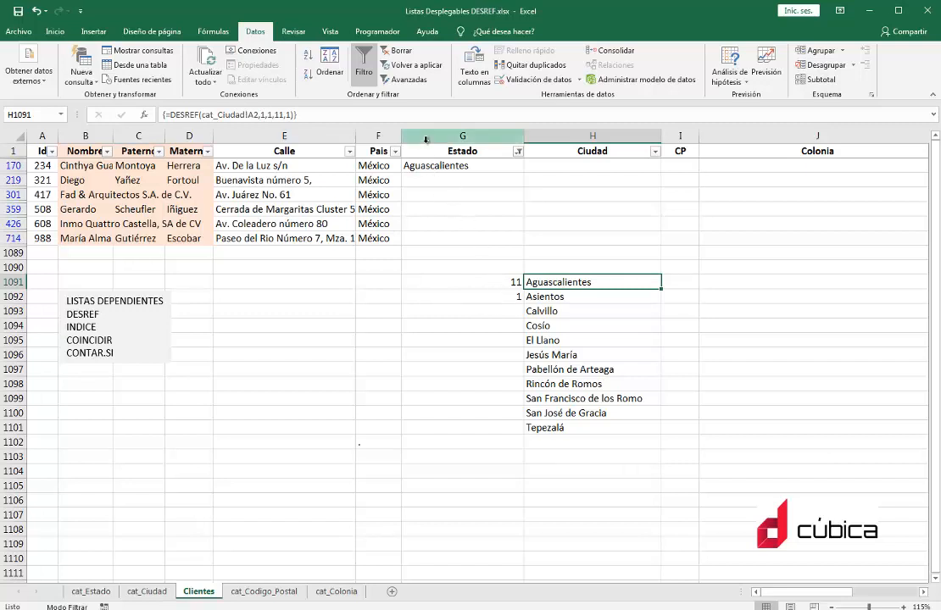
left_click(12, 166)
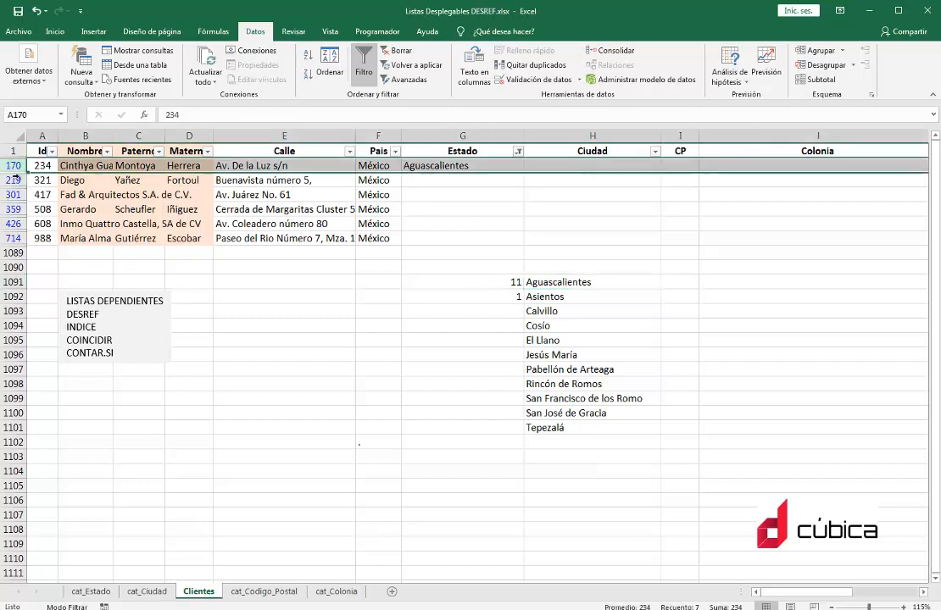
left_click(13, 180)
left_click(12, 194)
left_click(13, 208)
left_click(12, 223)
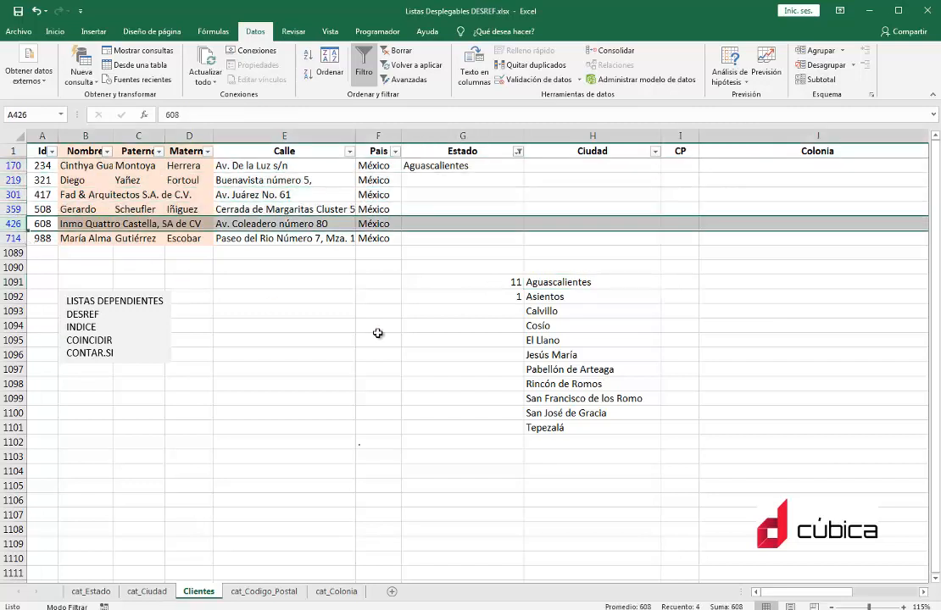
left_click(410, 282)
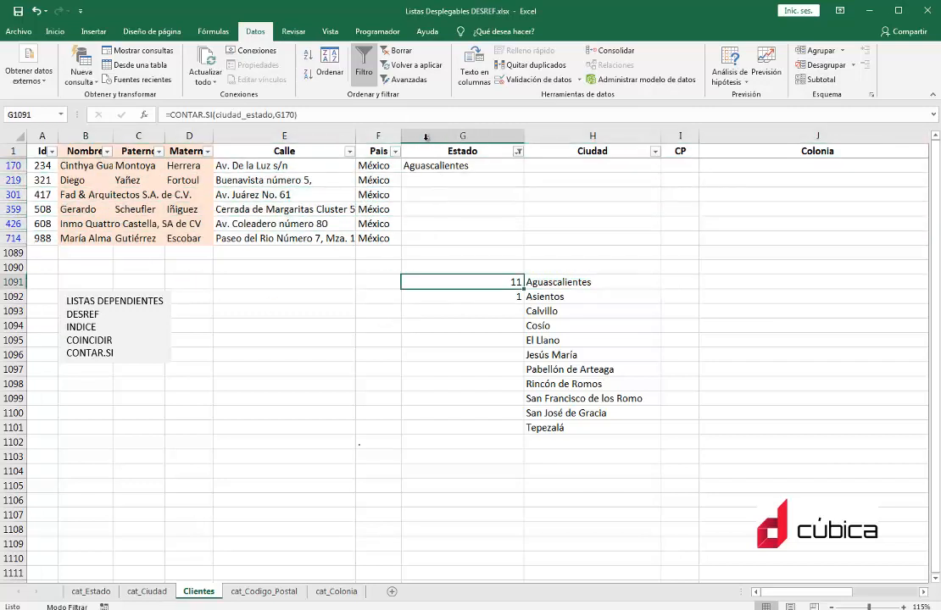
- Insert a new column before Estado and give it the header No Ciudades
right_click(428, 136)
left_click(458, 226)
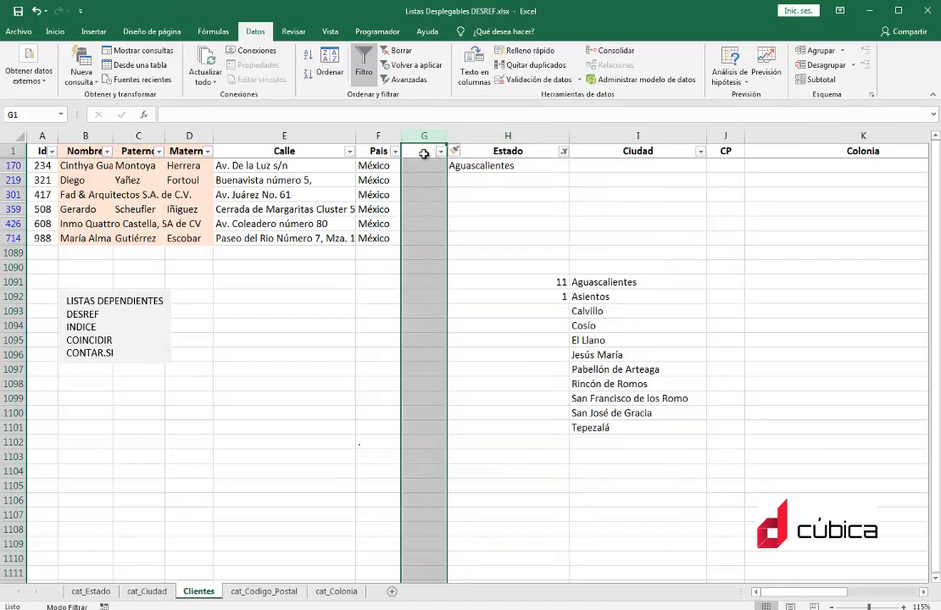
type("No C")
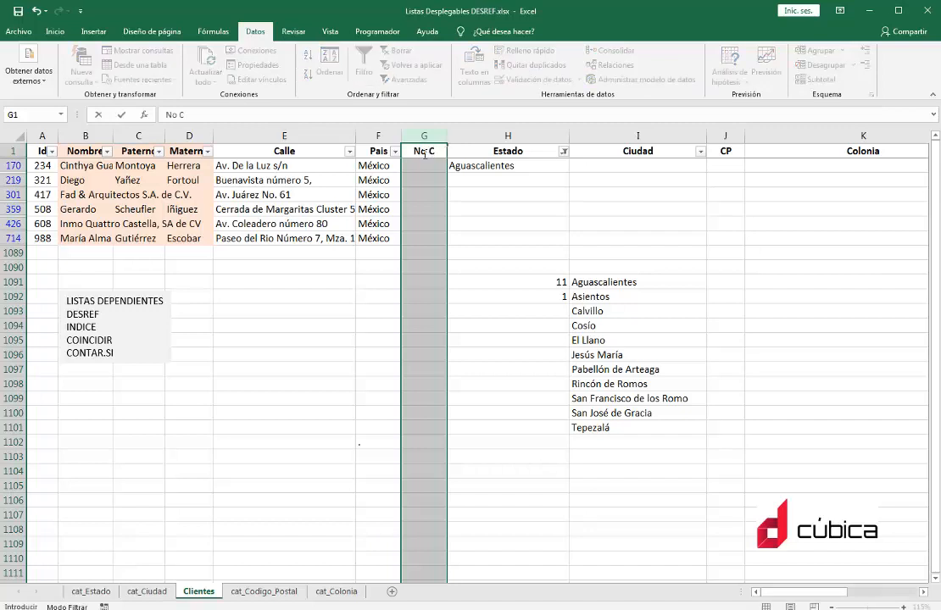
type("iudades")
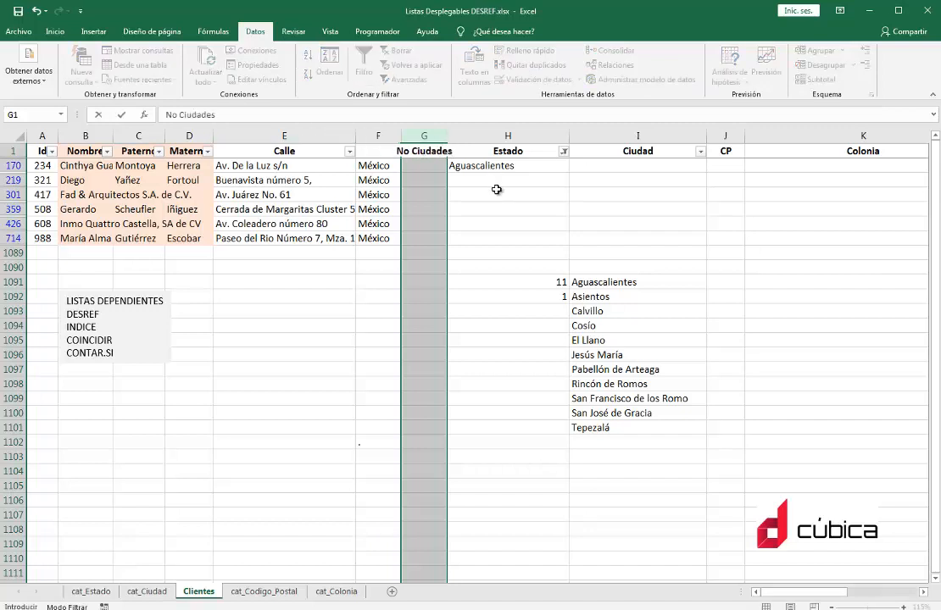
left_click(496, 190)
- Insert a second column before Estado with the header Pos_ini, and widen the No Ciudades column to fit its header
right_click(464, 140)
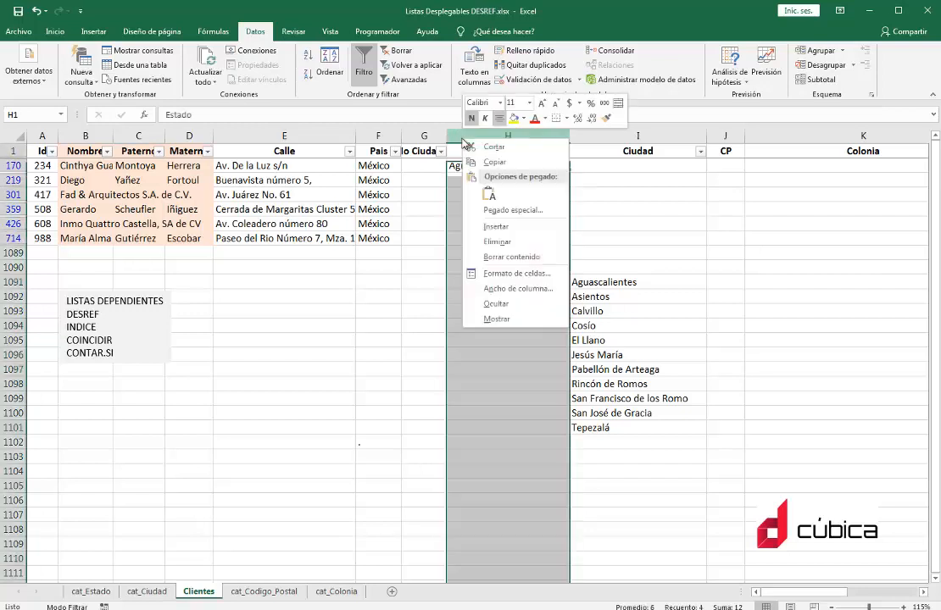
left_click(495, 226)
type("Pos")
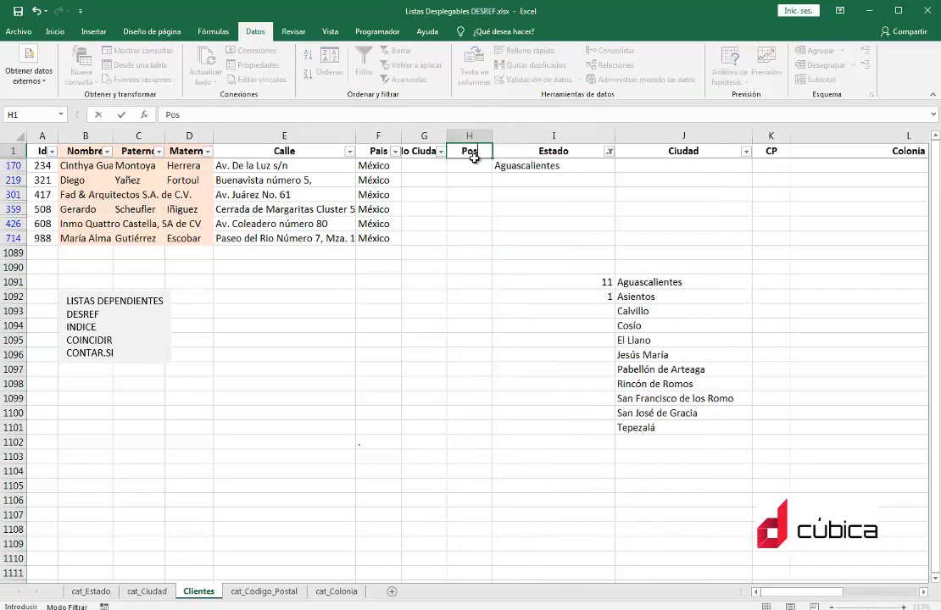
type("_ini")
left_click(529, 188)
left_click(439, 162)
left_click_drag(446, 137, 482, 138)
- Move the formula =CONTAR.SI(ciudad_estado,I170) from I1091 to G170 in the No Ciudades column
left_click(627, 285)
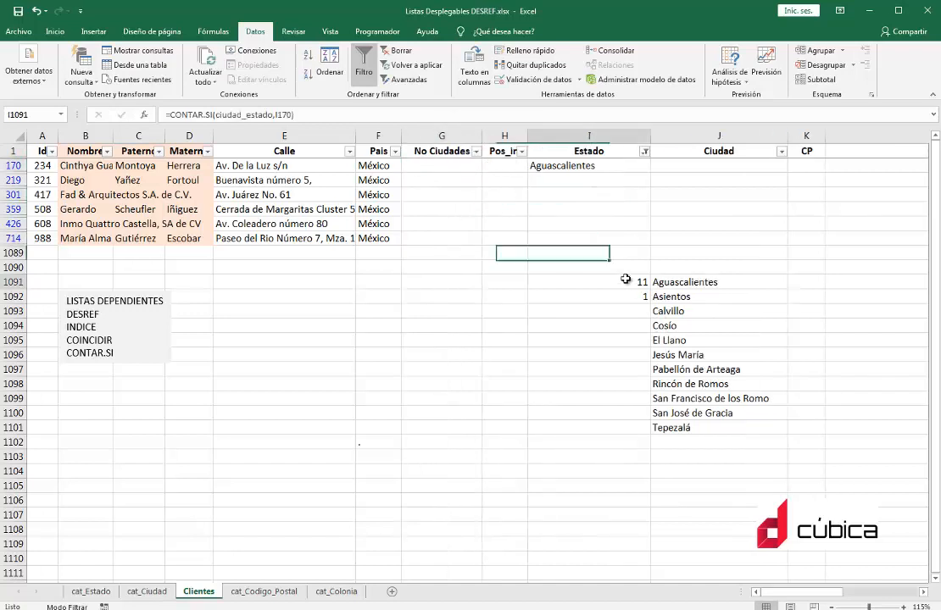
left_click_drag(296, 115, 155, 115)
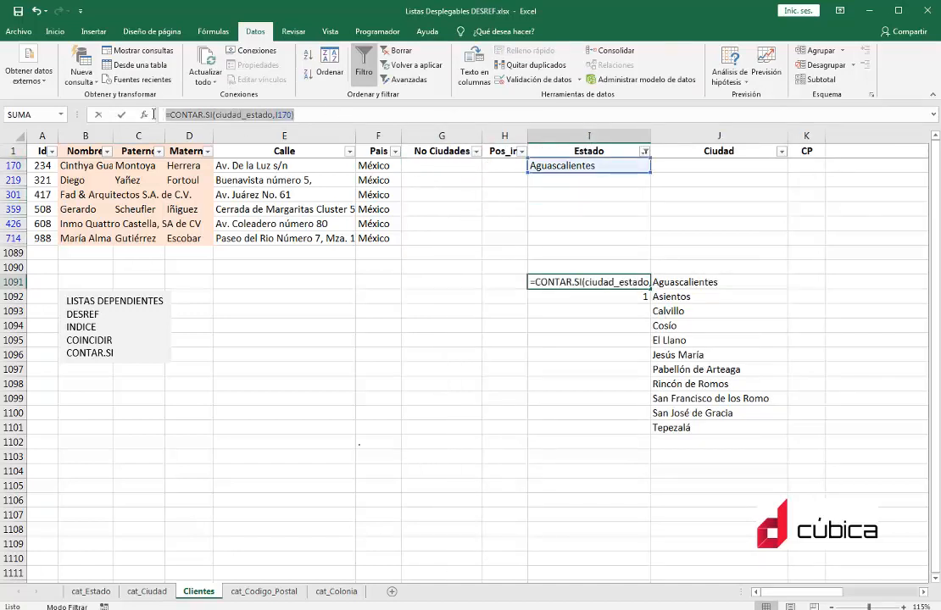
key("ctrl+x")
left_click(441, 165)
left_click(379, 115)
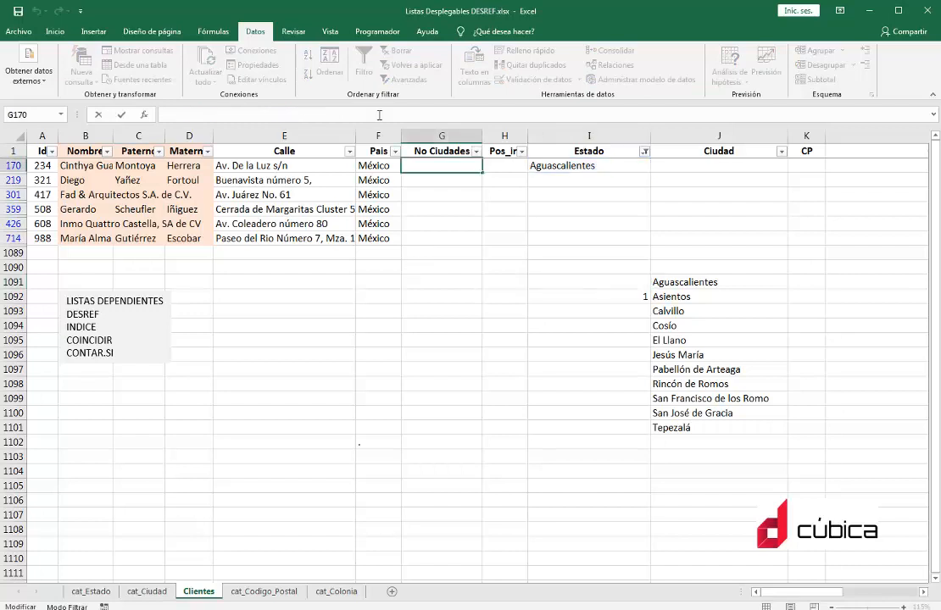
key("ctrl+v")
key("Return")
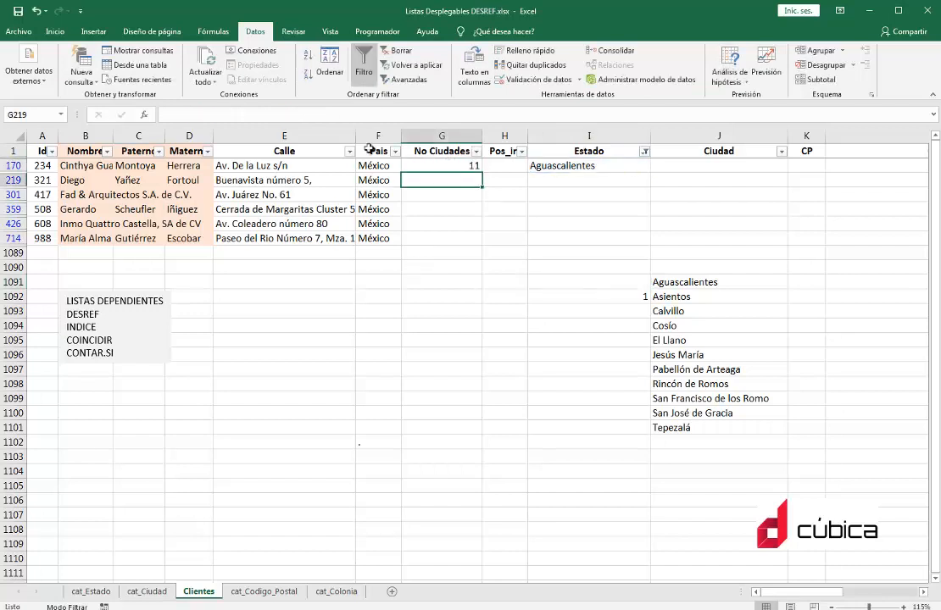
- Move the formula =COINCIDIR(I170,ciudad_estado,0)-1 from I1092 to H170 in the Pos_ini column
key("Up")
key("Right")
left_click(607, 294)
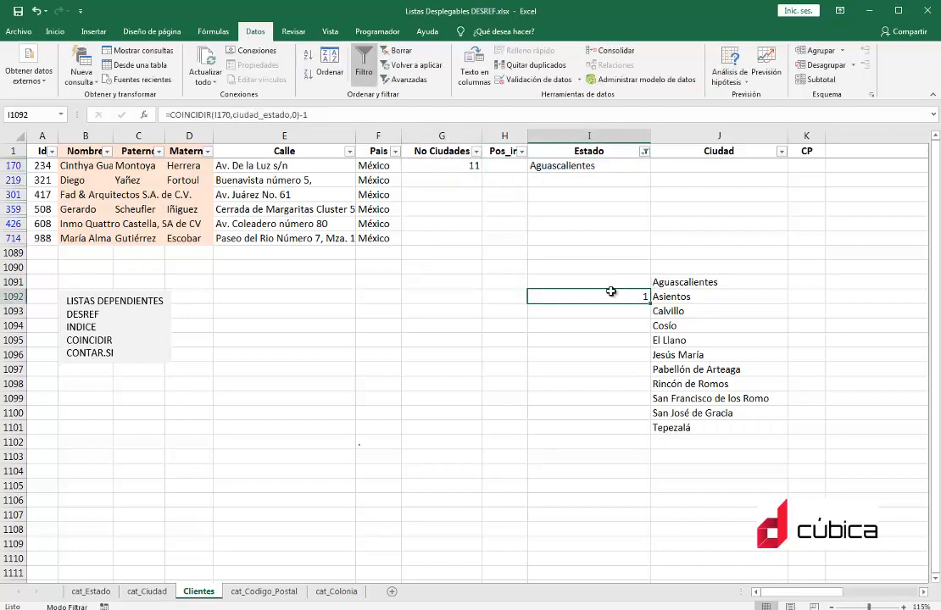
left_click_drag(308, 115, 116, 104)
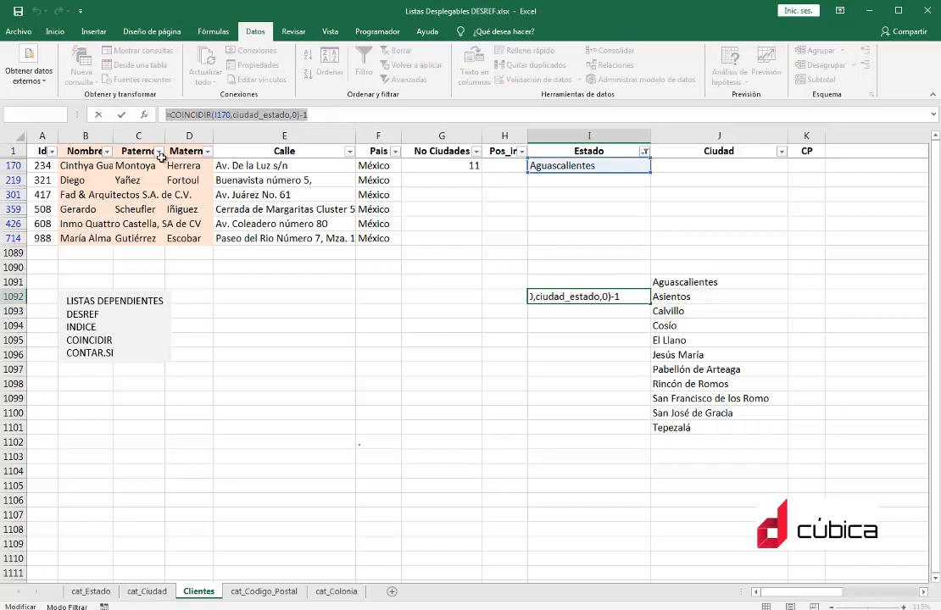
key("ctrl+x")
left_click(506, 167)
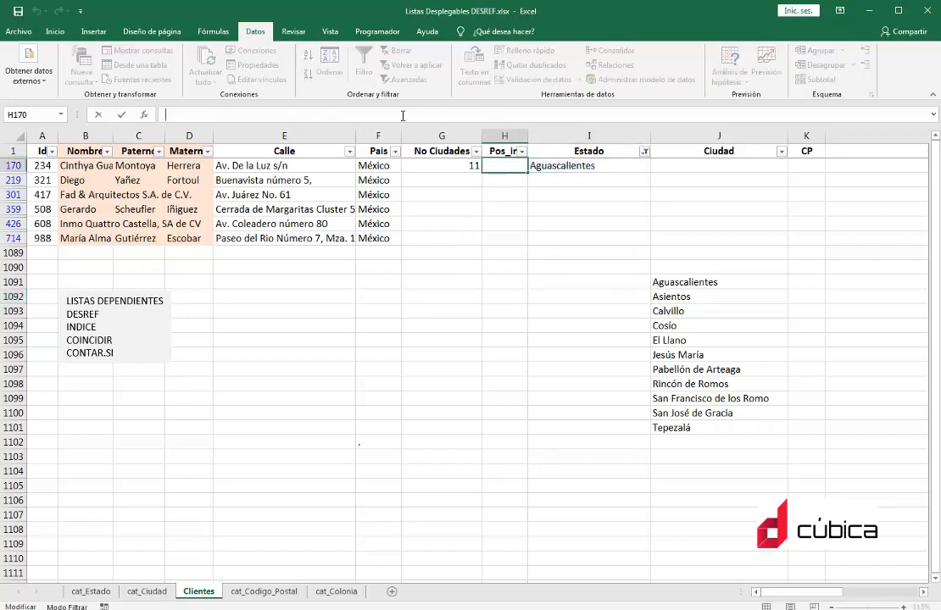
left_click(403, 114)
key("ctrl+v")
key("Return")
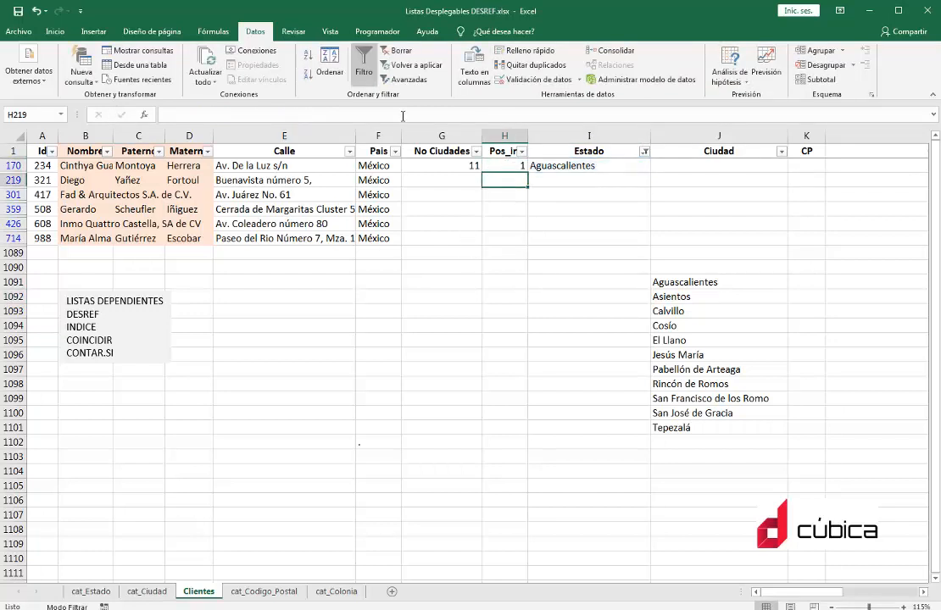
- Set the Estado in I170 to Baja California and check the formulas in G170 and H170
left_click(621, 165)
left_click(655, 166)
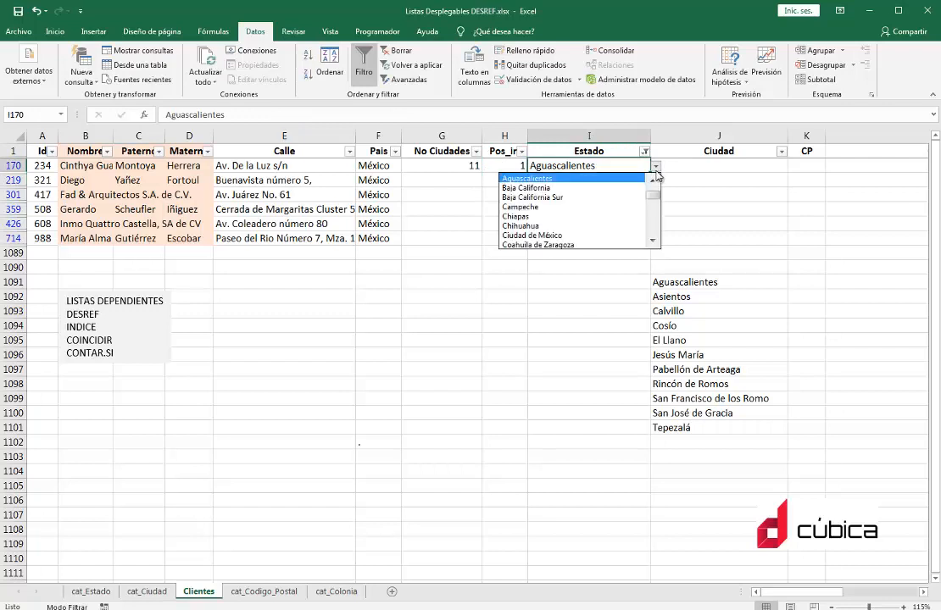
left_click(623, 188)
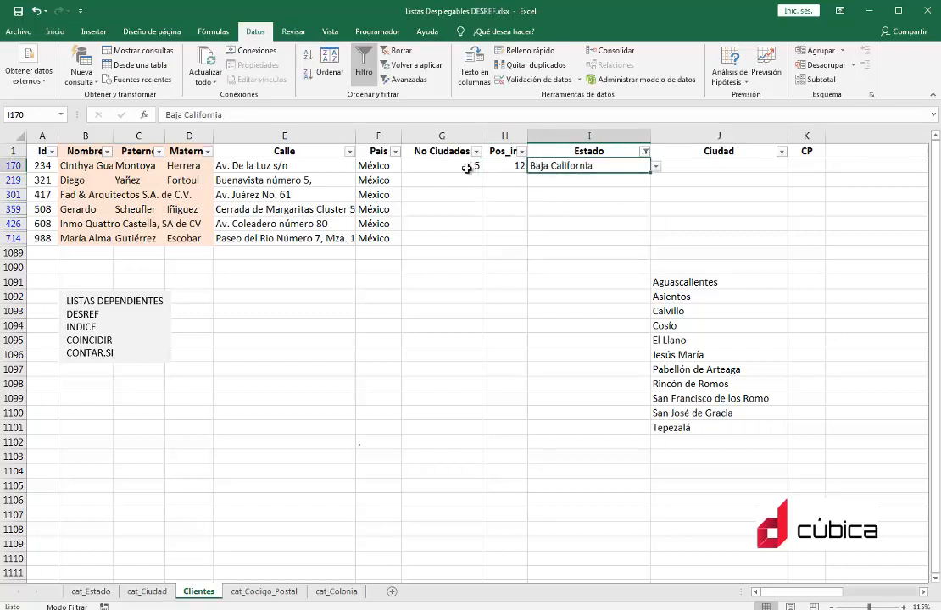
left_click(474, 165)
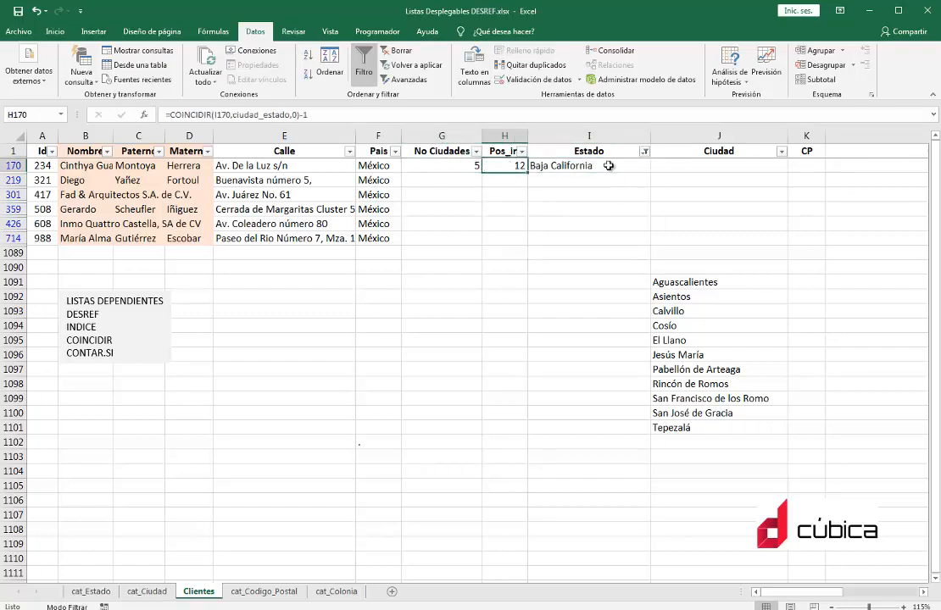
- Change the Estado in I170 to Campeche and check the city count in G170 and the start position in H170
left_click(607, 167)
left_click(656, 166)
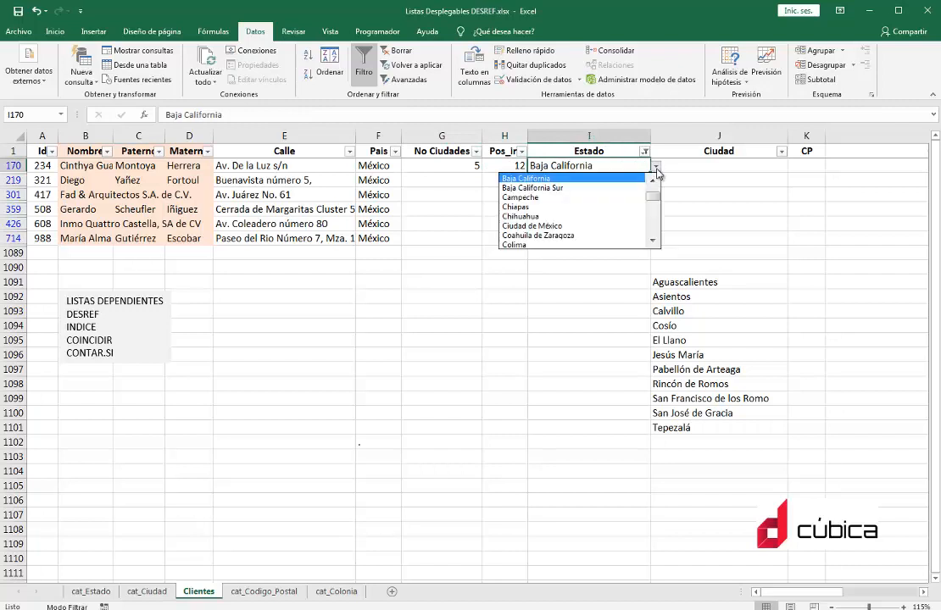
left_click(573, 197)
left_click(464, 167)
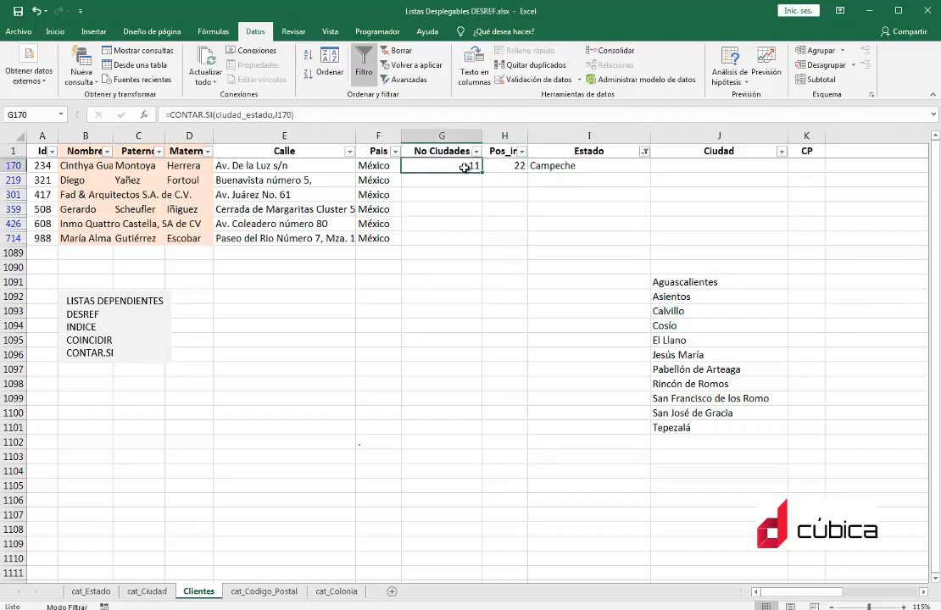
left_click(511, 167)
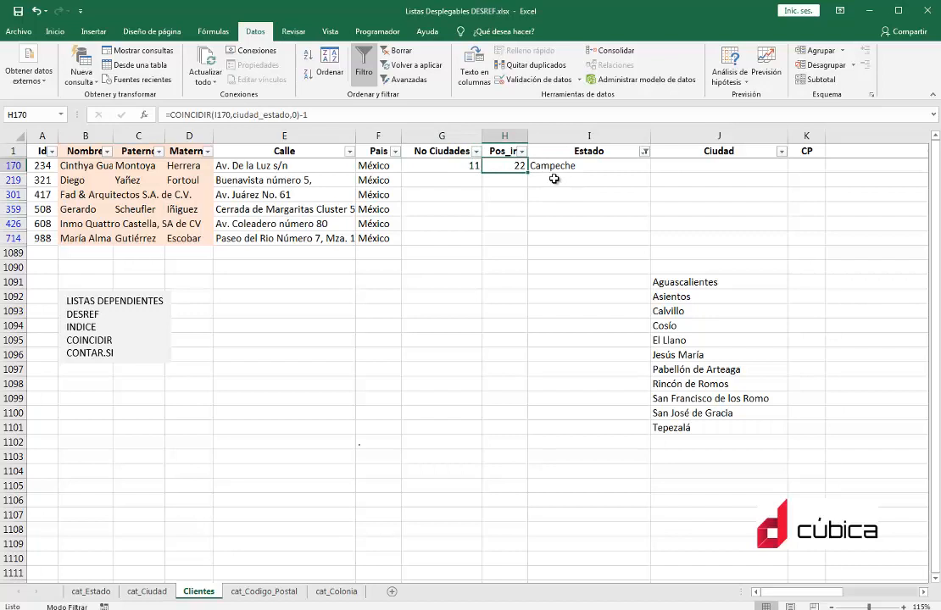
left_click(462, 166)
left_click(509, 166)
- Fill the Estado value and the No Ciudades and Pos_ini formulas from row 170 down to row 714
left_click(593, 167)
left_click_drag(651, 172, 653, 239)
left_click(496, 166)
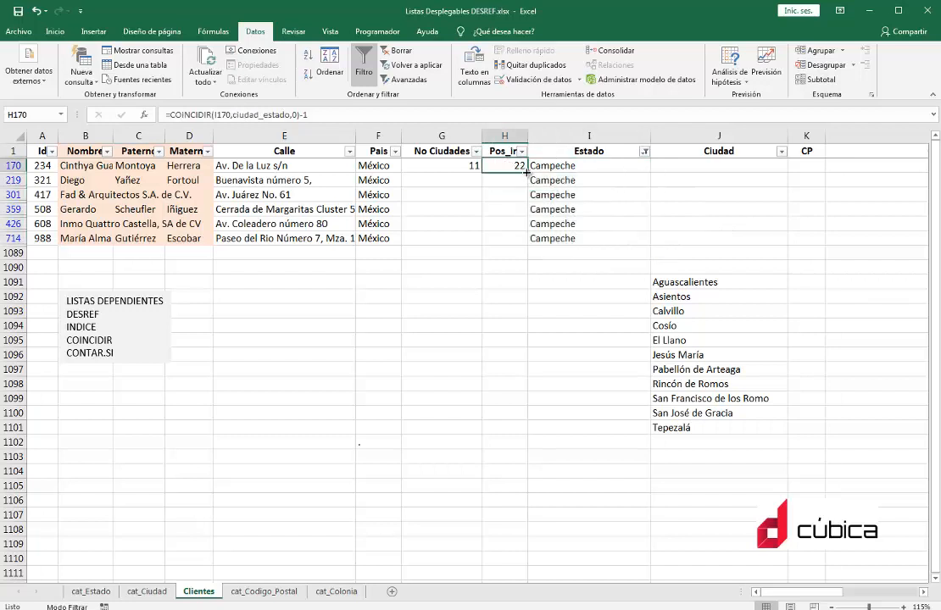
left_click_drag(525, 231, 481, 179)
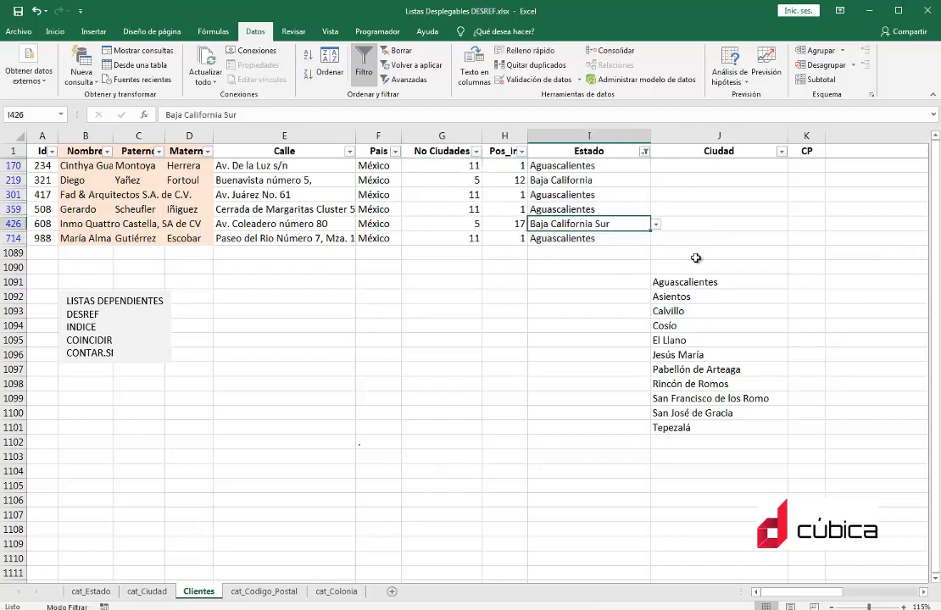
- Examine the Estado values in I170 to I426 against each row's city count and start position
key("Up")
key("Up")
key("Up")
key("Up")
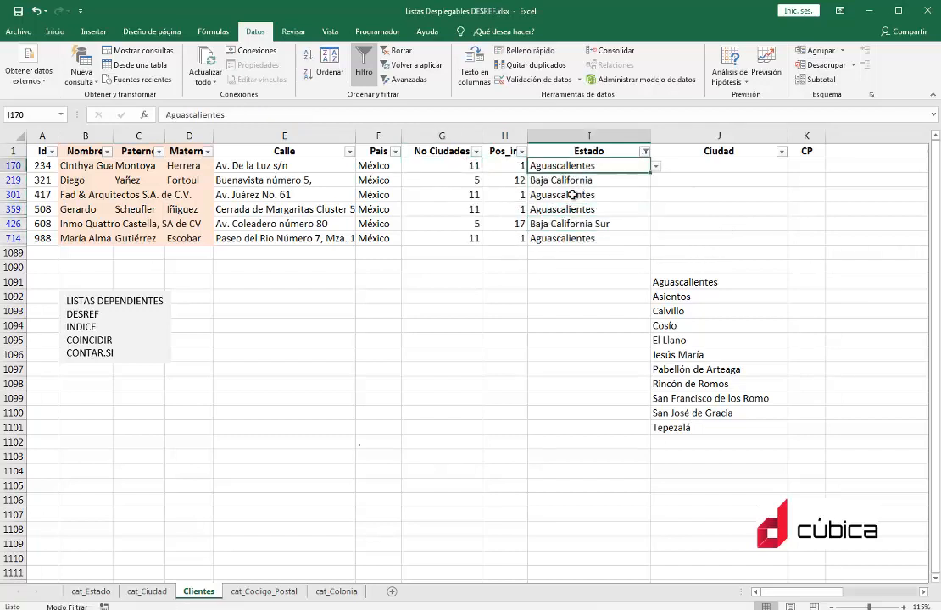
key("Down")
key("Down")
key("Down")
key("Down")
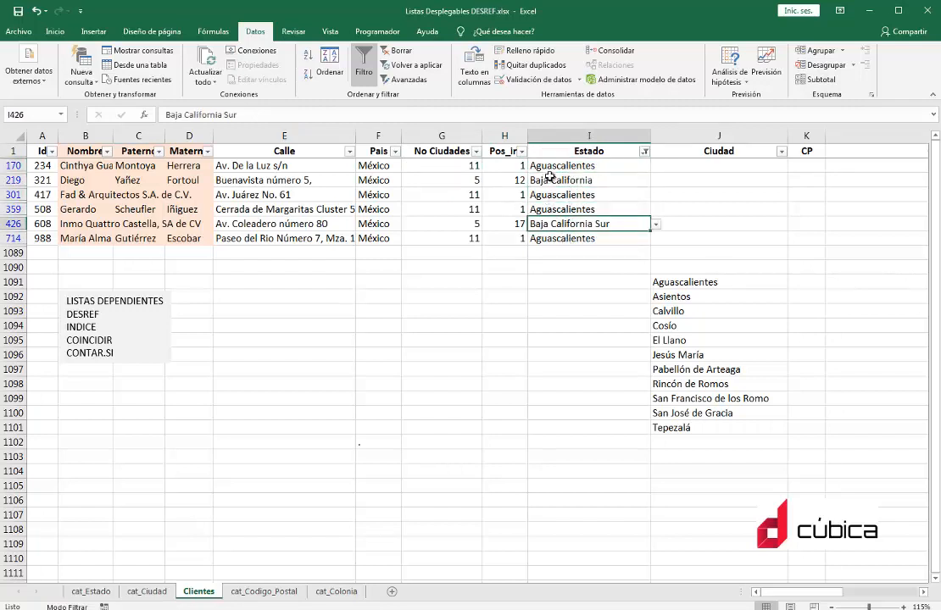
- Check the CONTAR.SI formula in G170 and the COINCIDIR formulas in the Pos_ini column from row 170 to row 359
left_click(462, 166)
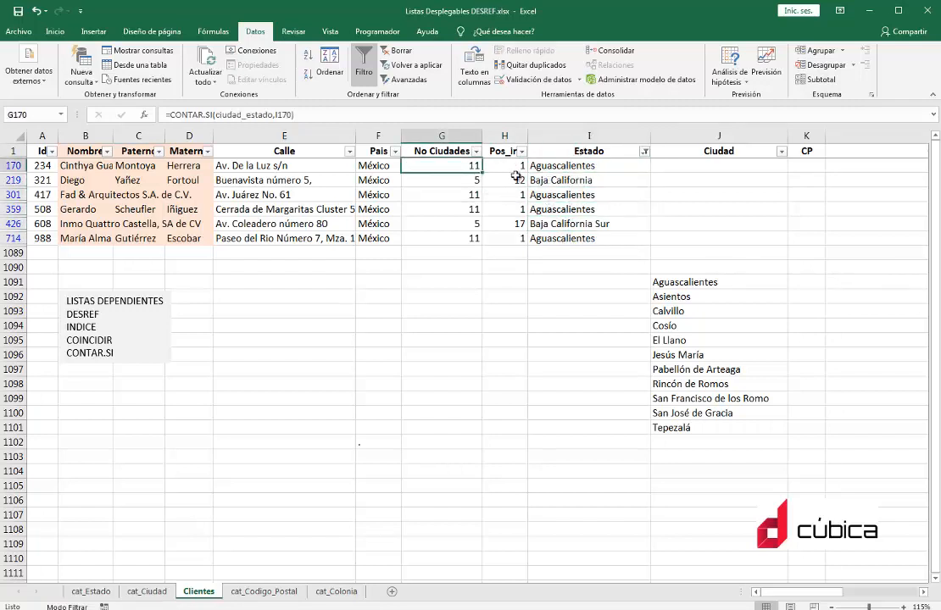
left_click(514, 168)
left_click(510, 181)
left_click(507, 194)
left_click(512, 209)
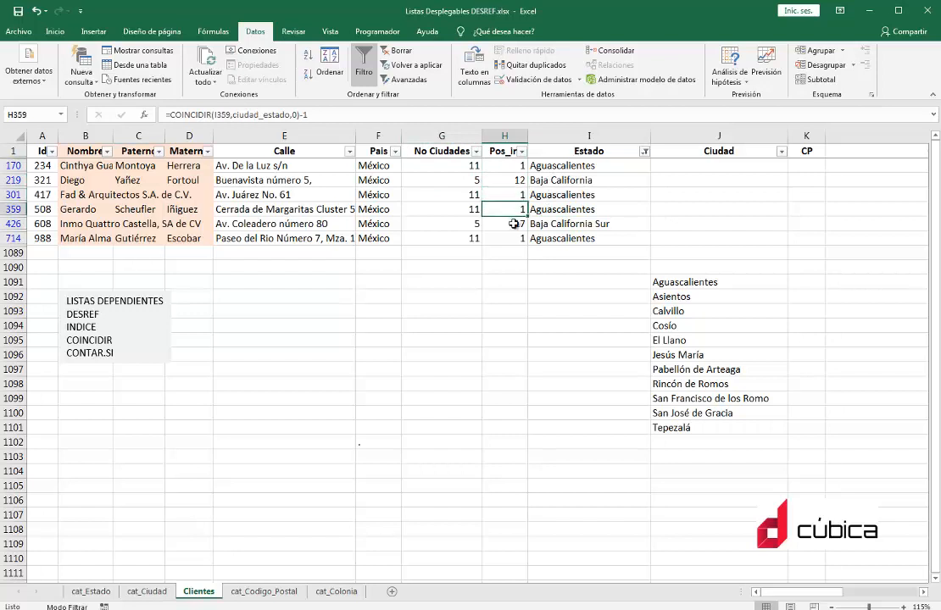
- Check the COINCIDIR formulas in the Pos_ini cells H426 and H714
left_click(515, 224)
left_click(513, 237)
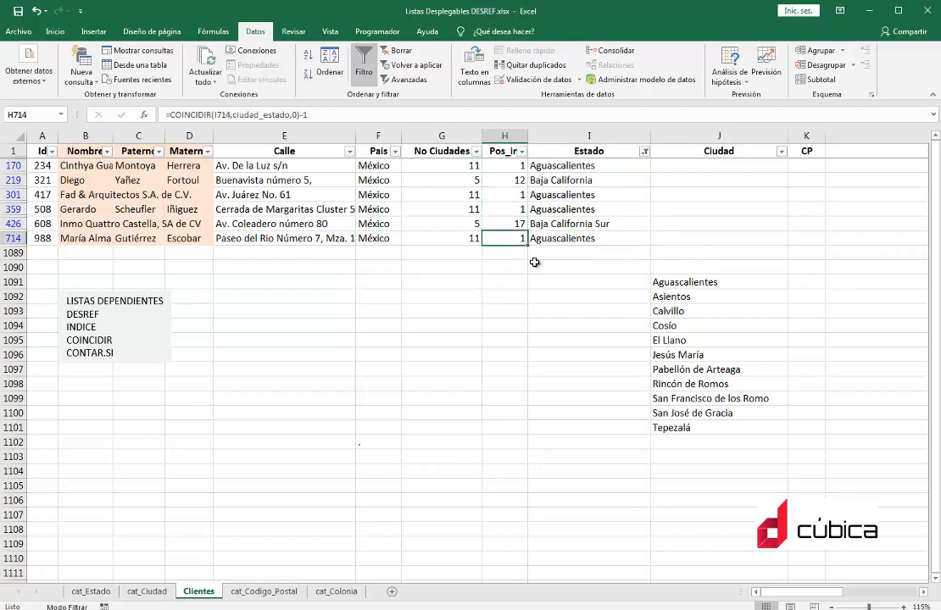
left_click(695, 166)
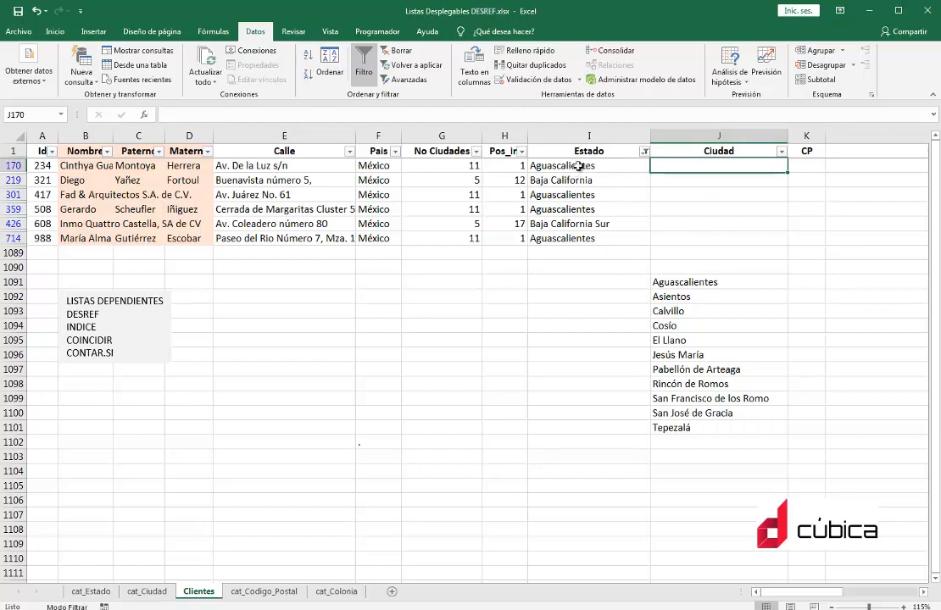
- Edit the DESREF array formula in J1091 to use H170 as the row offset and G170 as the height
left_click(678, 282)
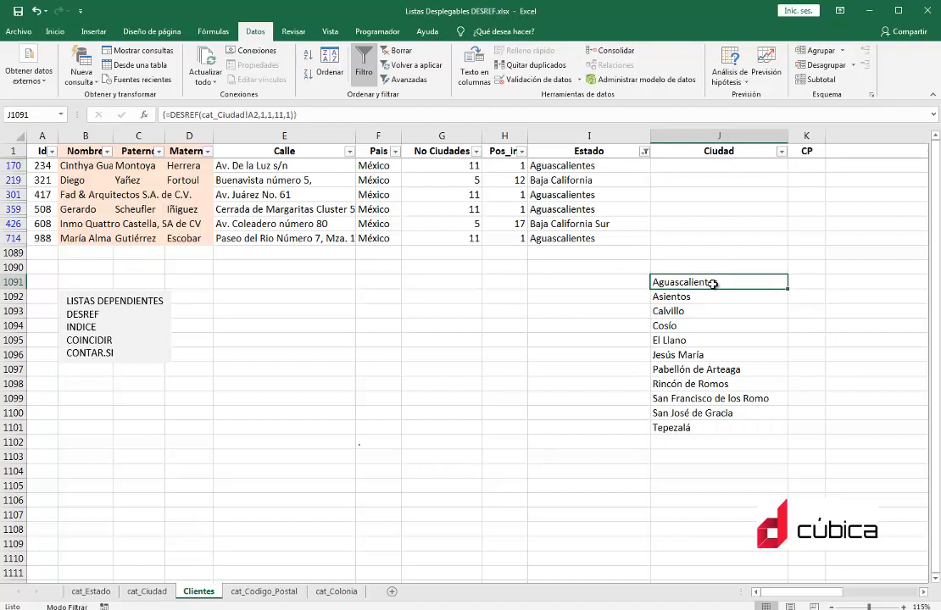
left_click(282, 115)
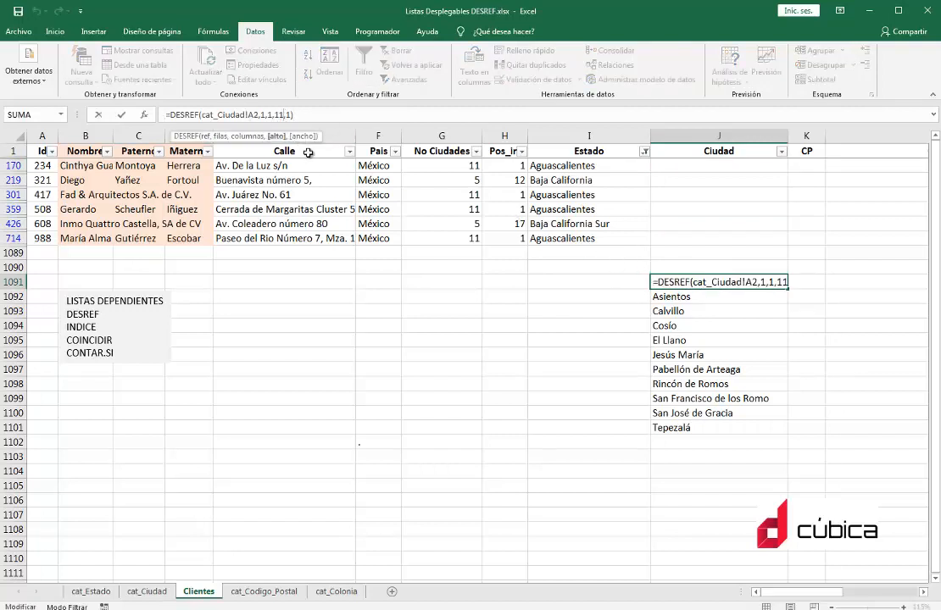
left_click(455, 169)
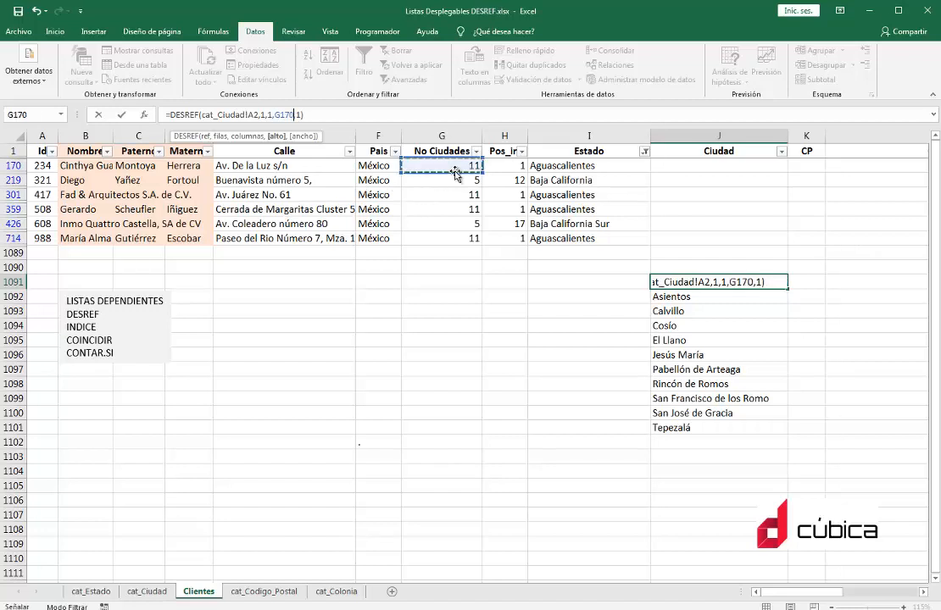
left_click(264, 117)
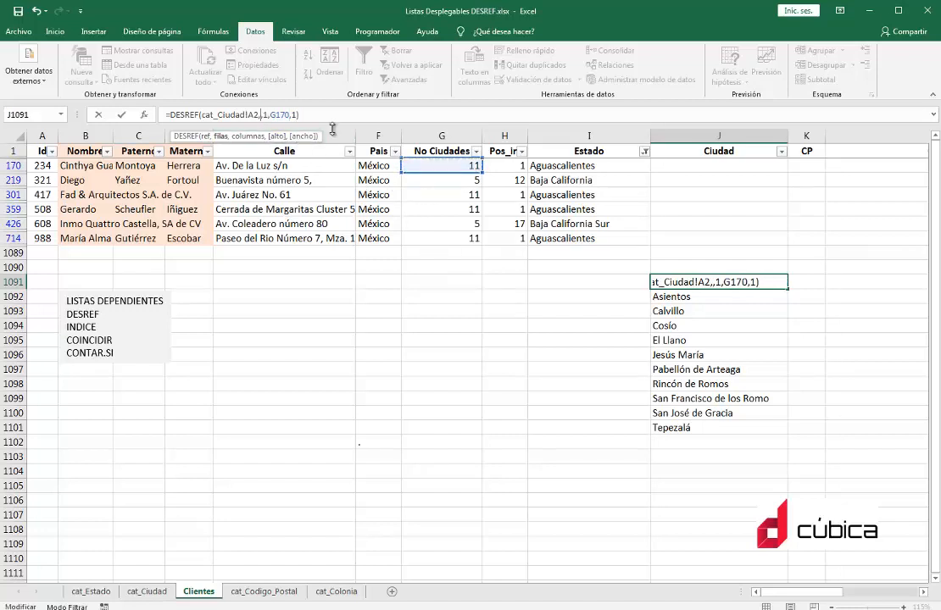
key("BackSpace")
left_click(505, 166)
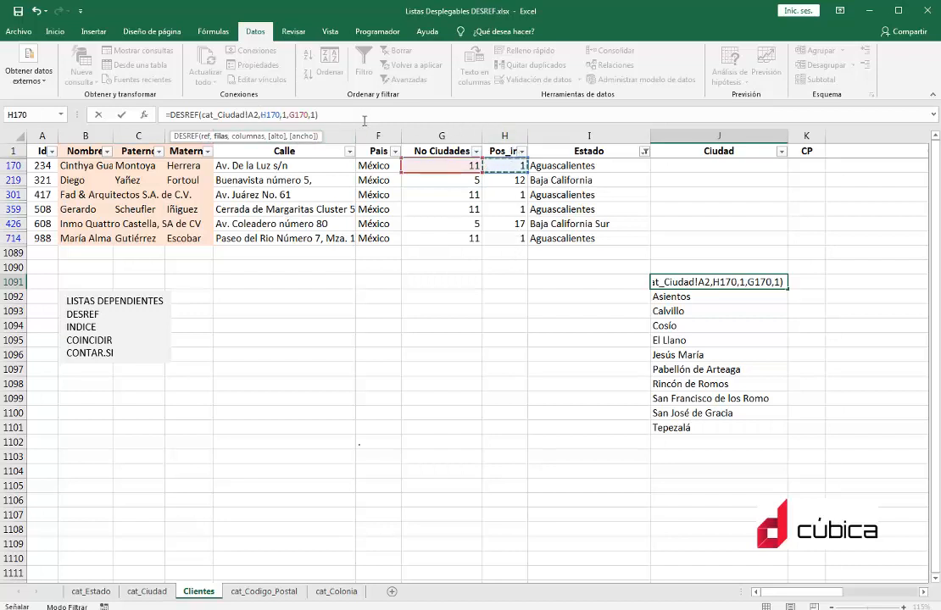
left_click(361, 115)
key("ctrl+shift+Return")
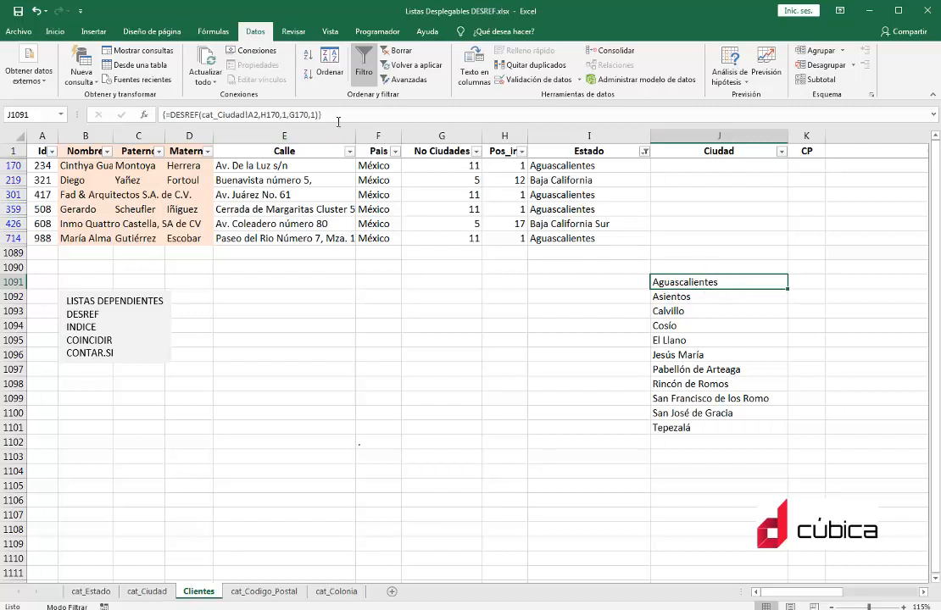
- Copy the text of the DESREF formula in J1091 and leave the cell unmodified
left_click(336, 116)
left_click_drag(326, 117, 156, 112)
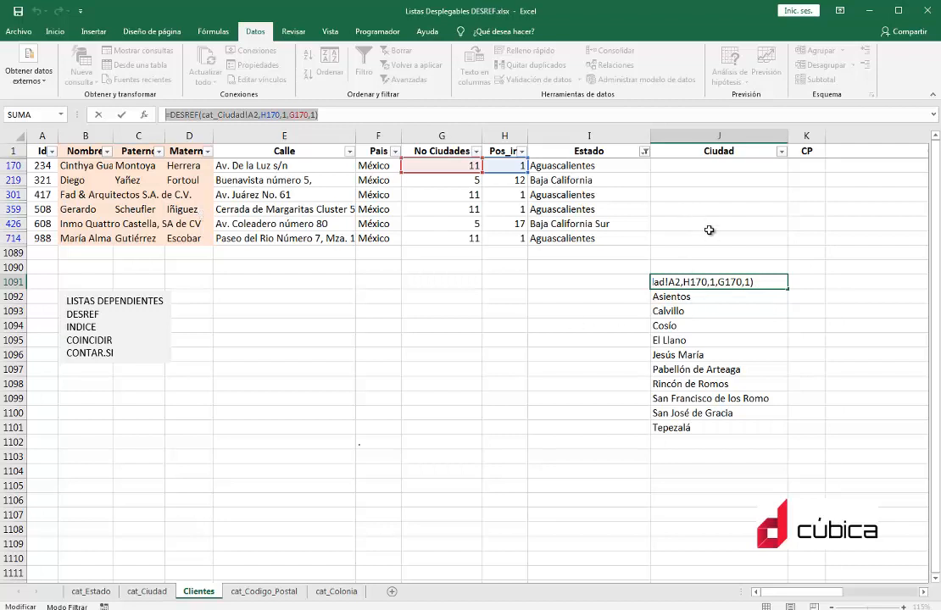
key("Escape")
- Add a Lista data validation to J170 with the source =DESREF(cat_Ciudad!A2,H170,1,G170,1)
key("Up")
key("Up")
key("Up")
key("Up")
key("Up")
key("Up")
key("Up")
key("Up")
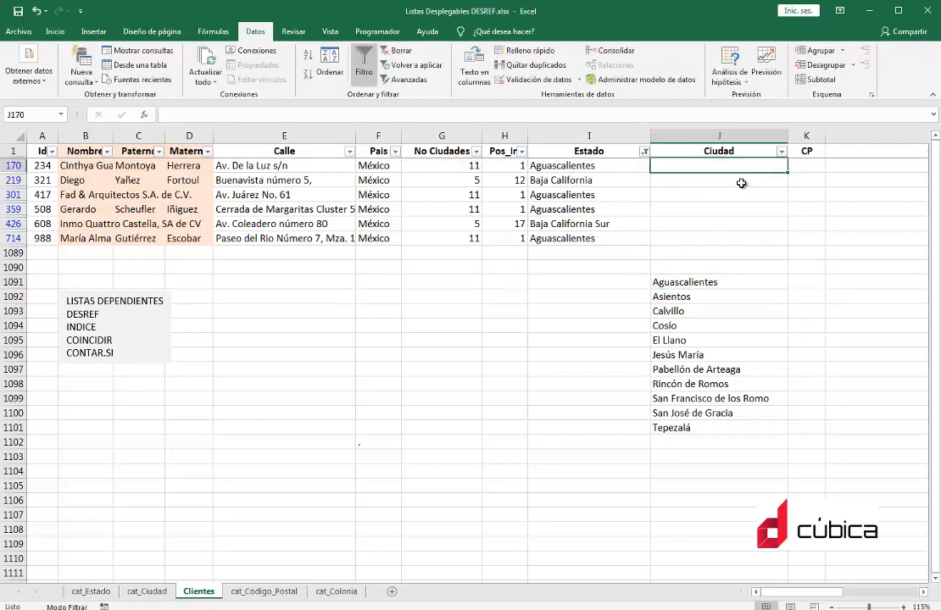
left_click(536, 80)
left_click(637, 310)
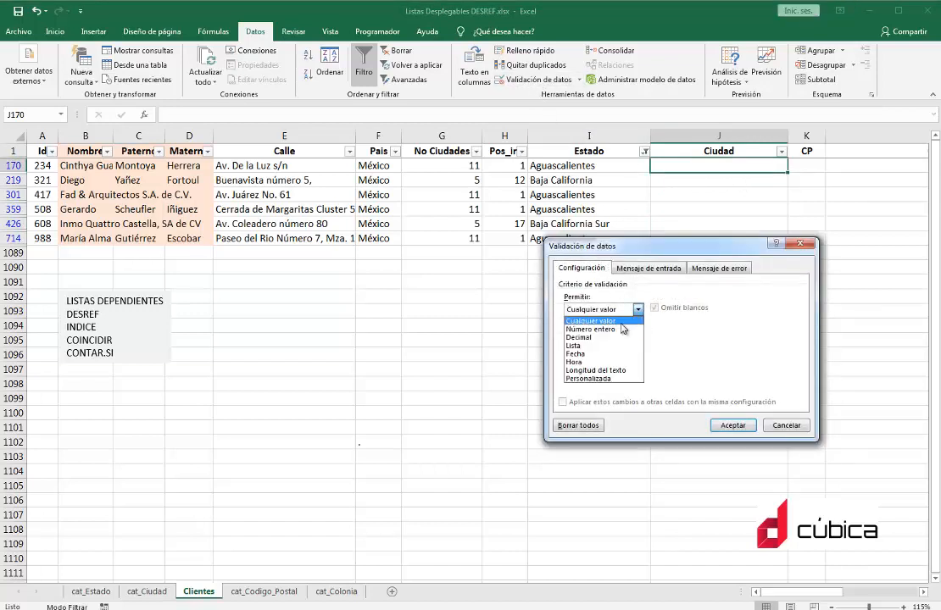
left_click(581, 342)
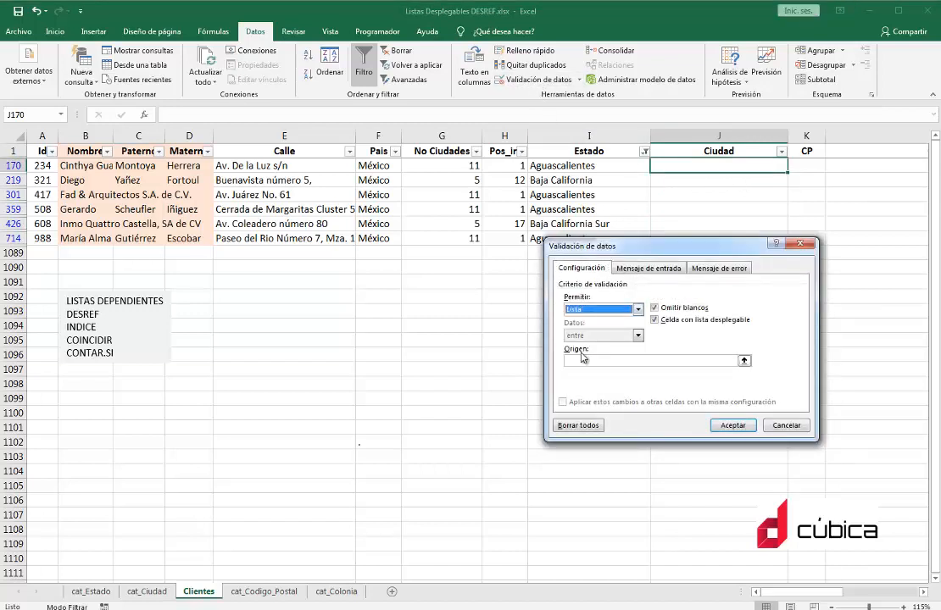
left_click(661, 361)
type("=DESREF(cat_Ciudad!A2,H170-1,G170,1)")
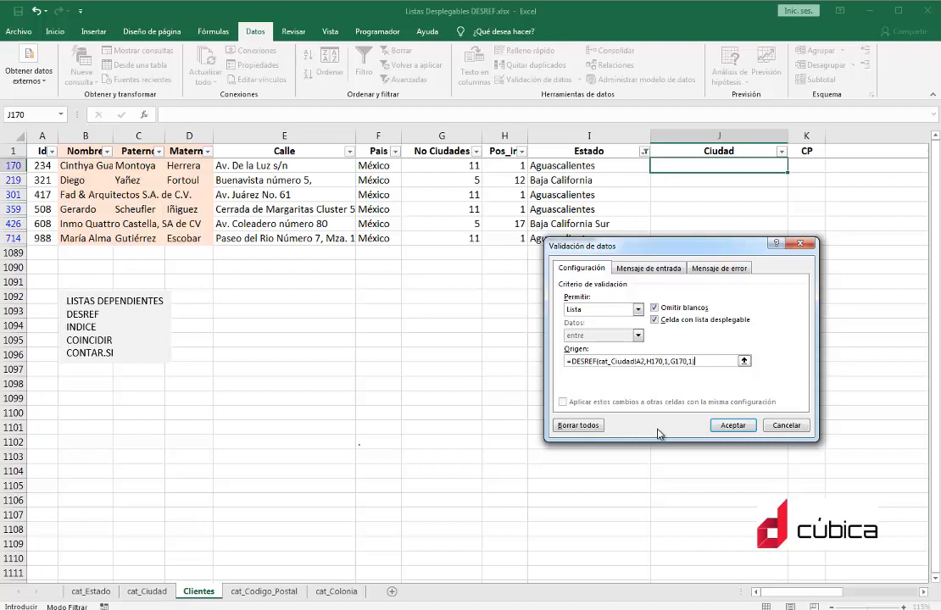
key("Return")
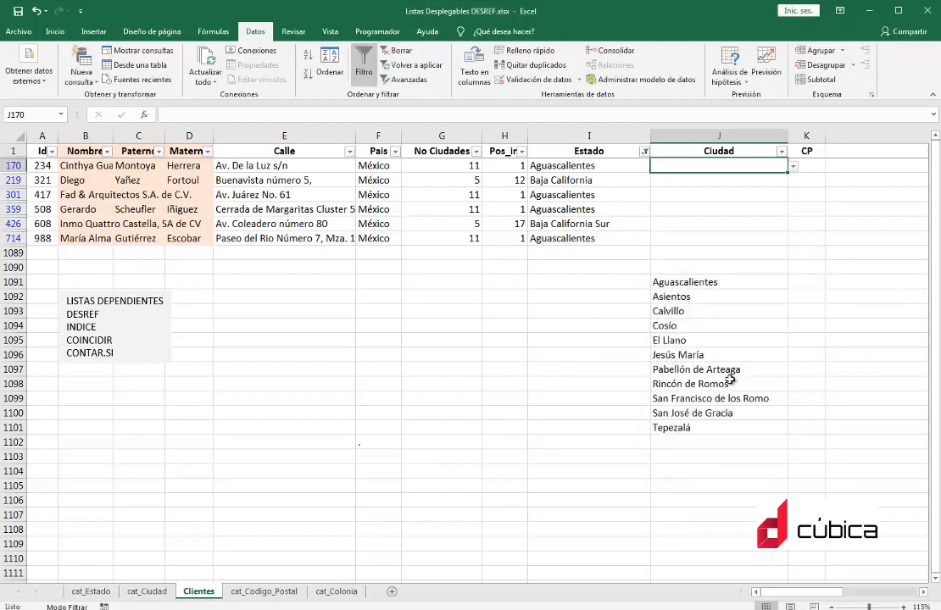
- Test the Ciudad dropdown in J170 by choosing Aguascalientes, Asientos and other cities from the list
left_click(794, 167)
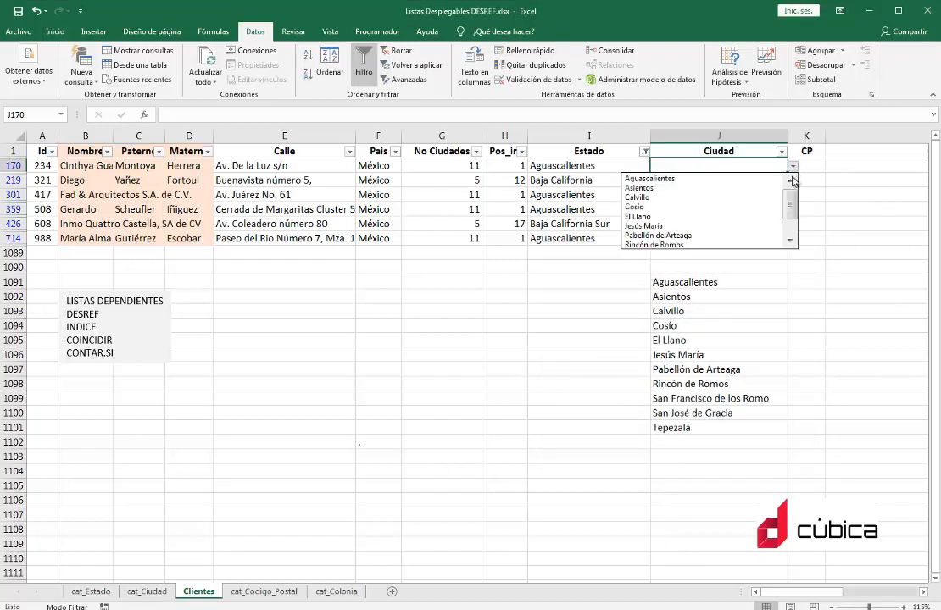
left_click(717, 178)
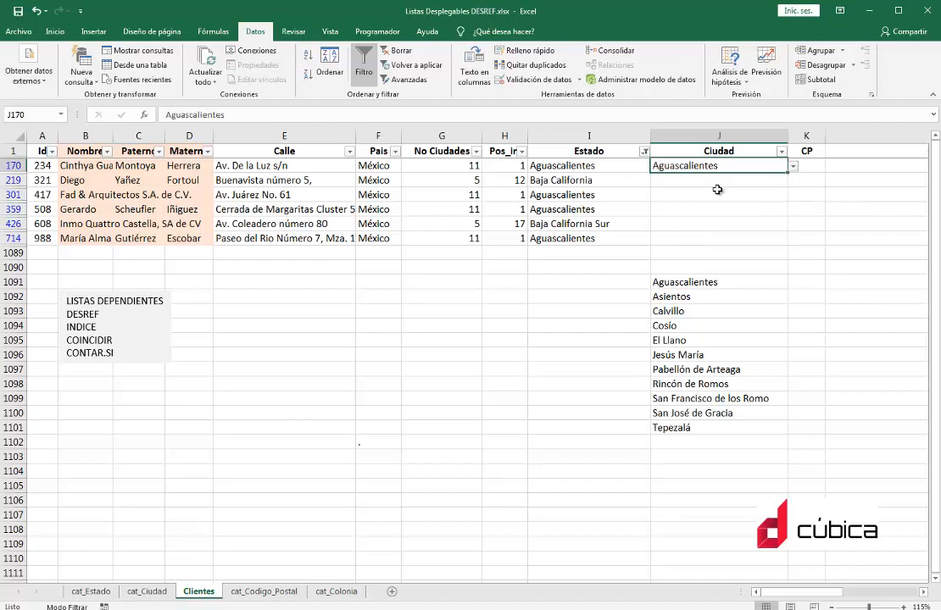
left_click(793, 166)
left_click(675, 190)
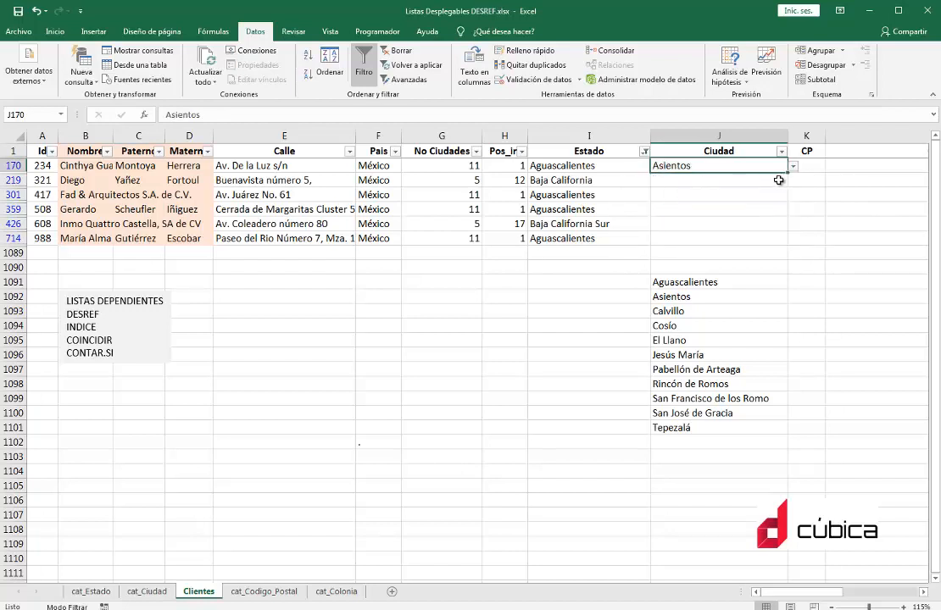
left_click(793, 166)
left_click(659, 188)
left_click(793, 166)
left_click(669, 203)
- Review the Aguascalientes cities in the Descripcion column of the cat_Ciudad sheet
left_click(146, 591)
left_click(161, 211)
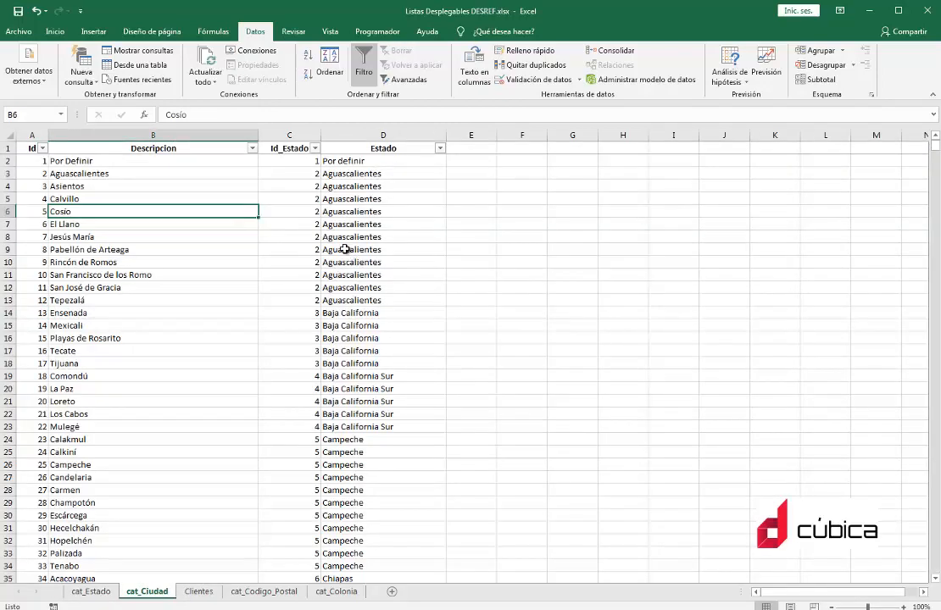
left_click_drag(66, 179, 69, 223)
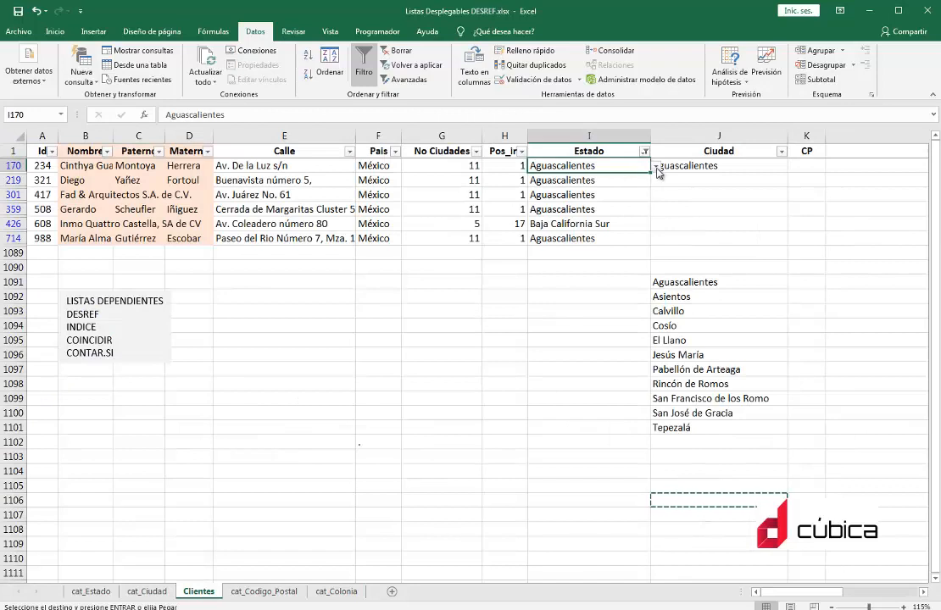
- Inspect the Estado dropdown in I170 and compare the city options offered in J170
left_click(656, 167)
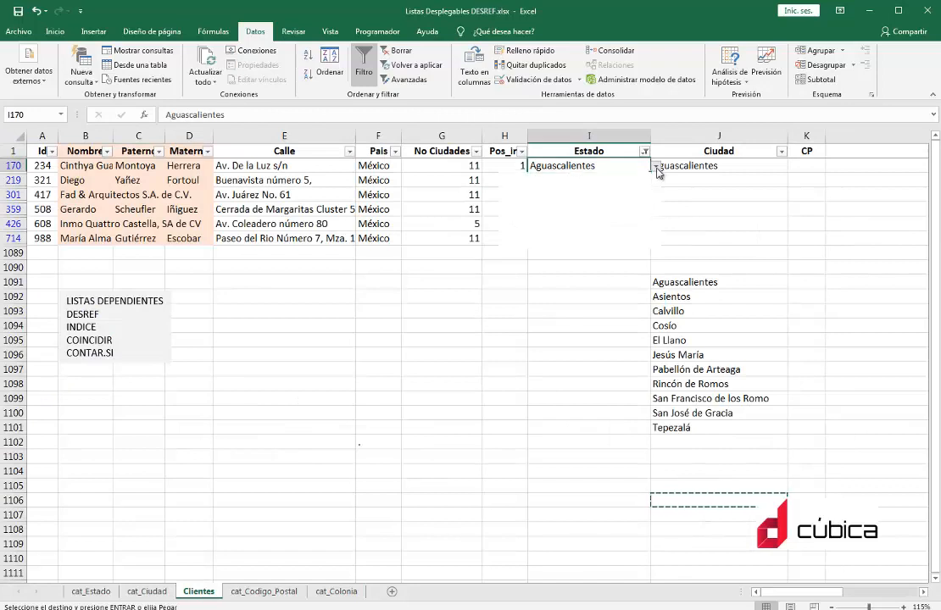
left_click(657, 165)
left_click(682, 165)
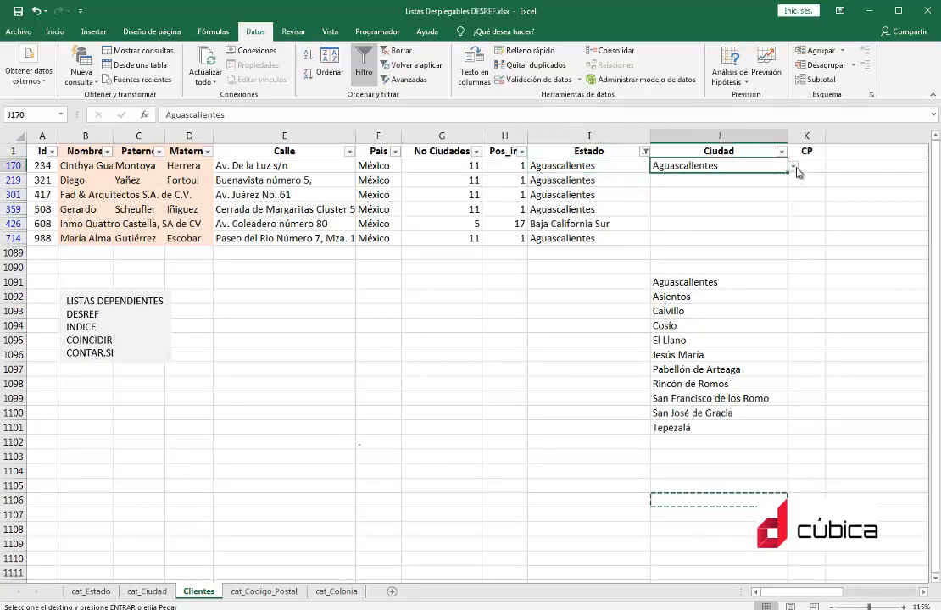
left_click(793, 165)
mouse_move(790, 203)
left_mouse_down()
mouse_move(790, 227)
mouse_move(790, 190)
left_mouse_up()
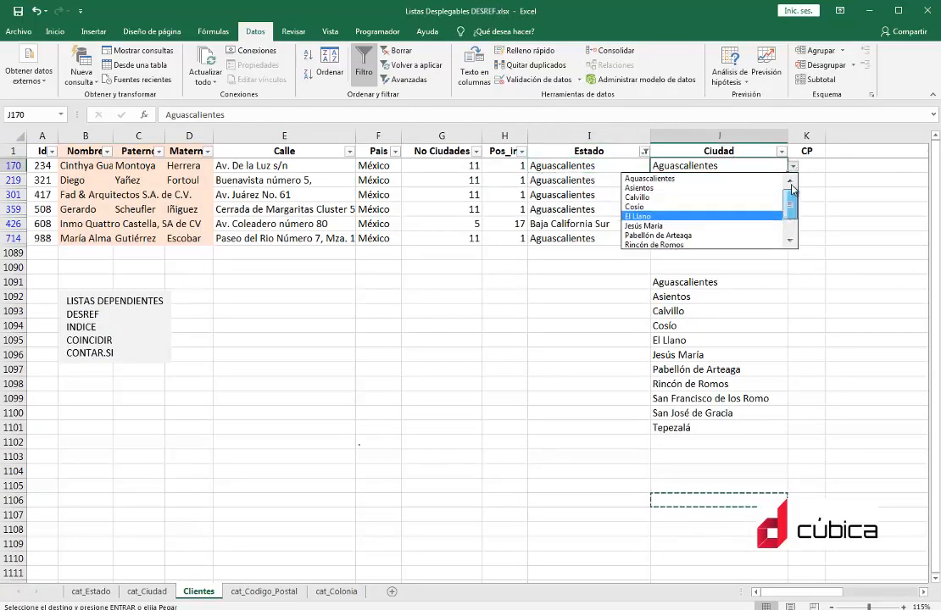
left_click(752, 163)
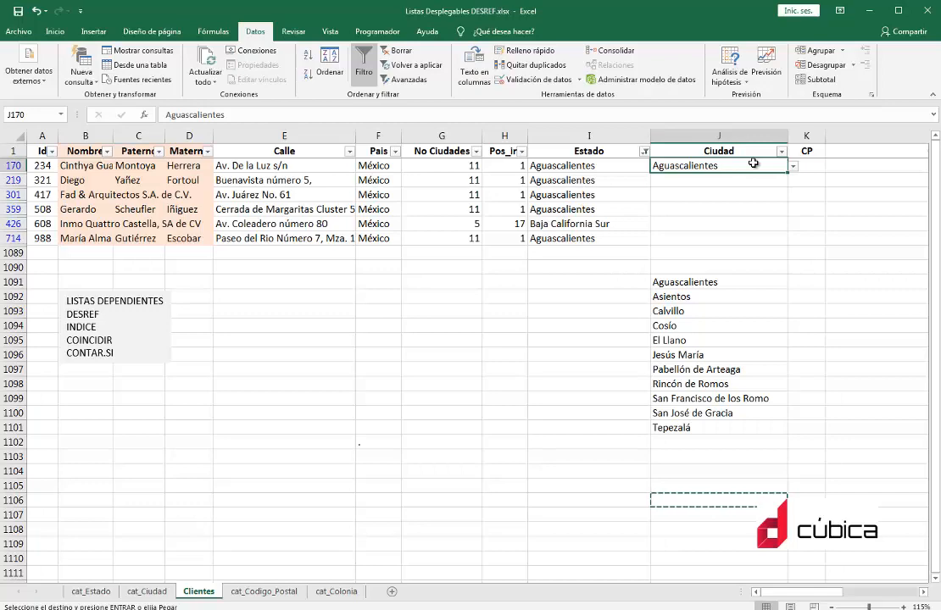
- Change J170's validation source to =DESREF(cat_Ciudad!$A$2,H170,1,G170,1) and fill the cell down to row 714
left_click(525, 78)
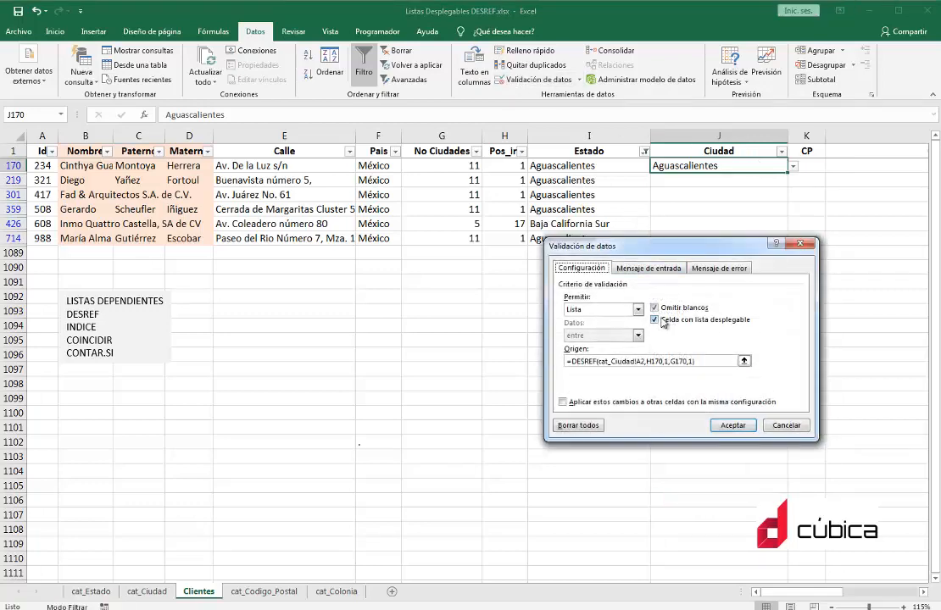
left_click(638, 361)
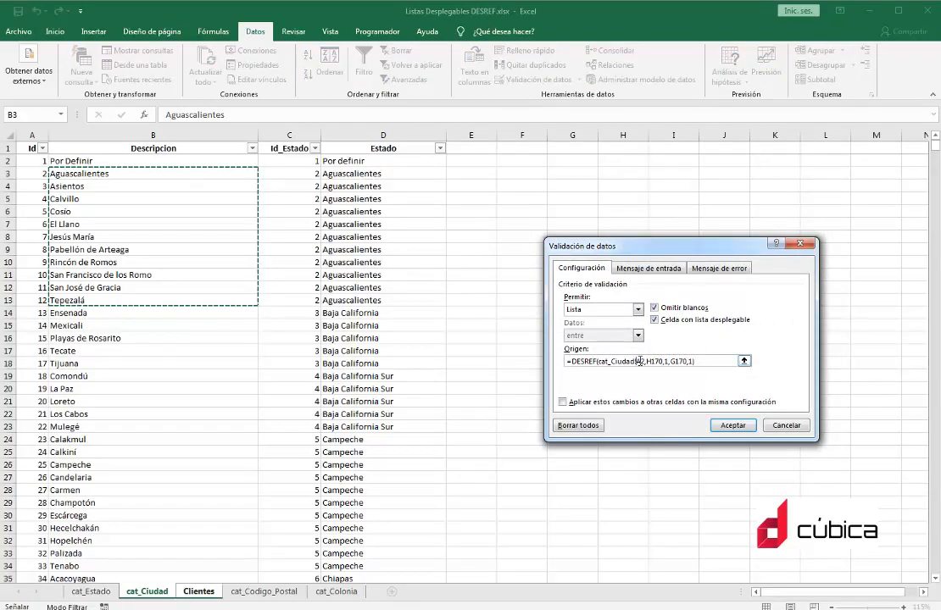
left_click(642, 361)
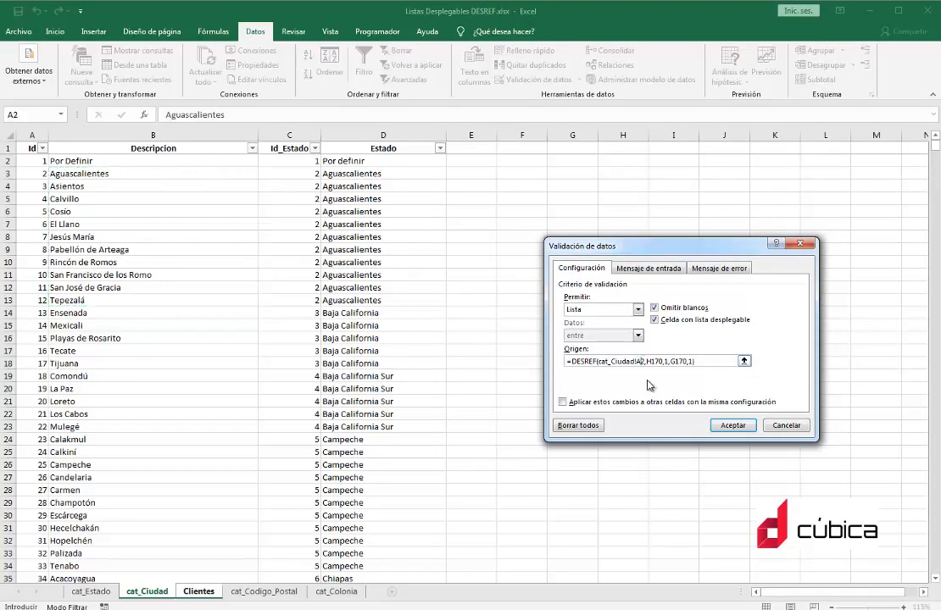
key("F4")
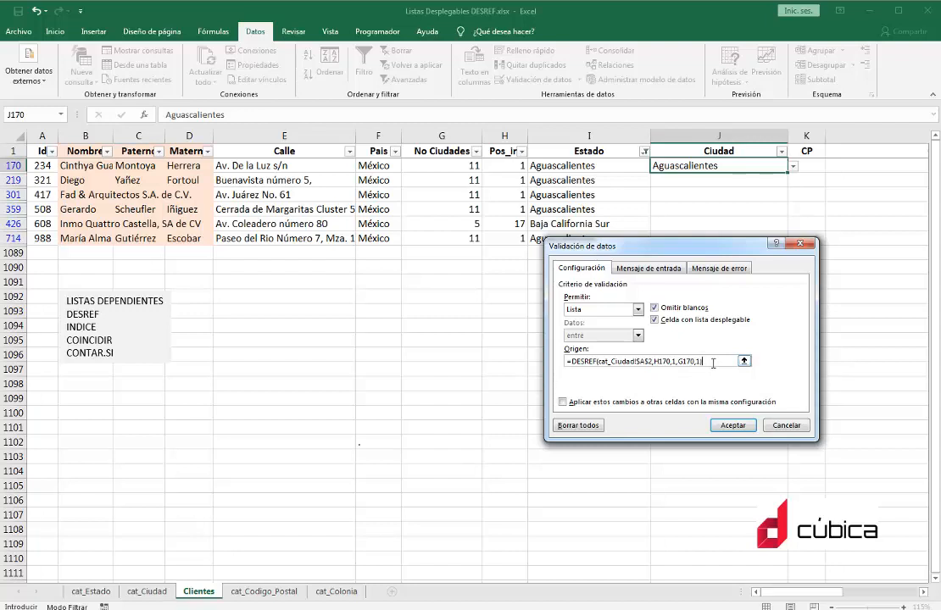
left_click(732, 425)
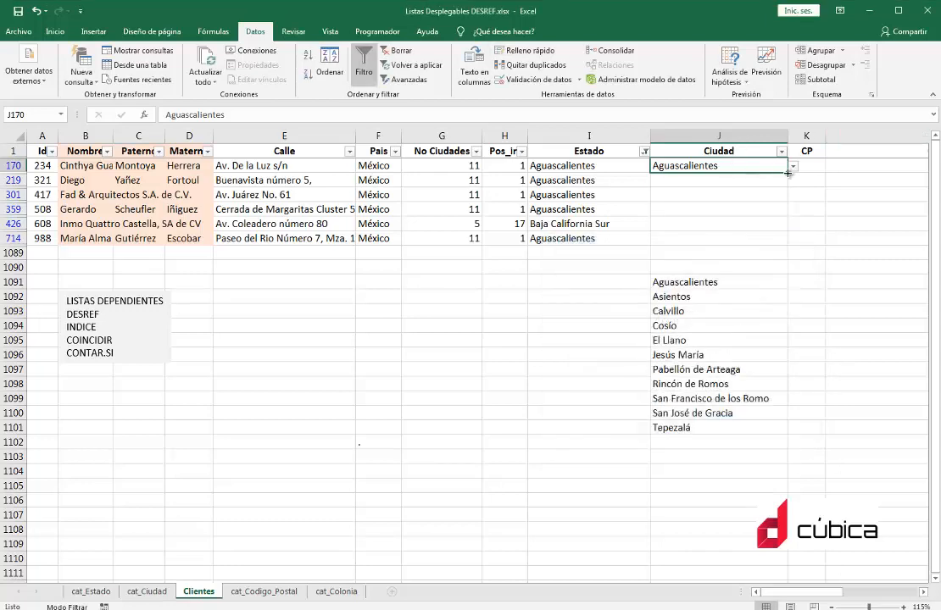
left_click_drag(787, 172, 787, 245)
left_click(806, 208)
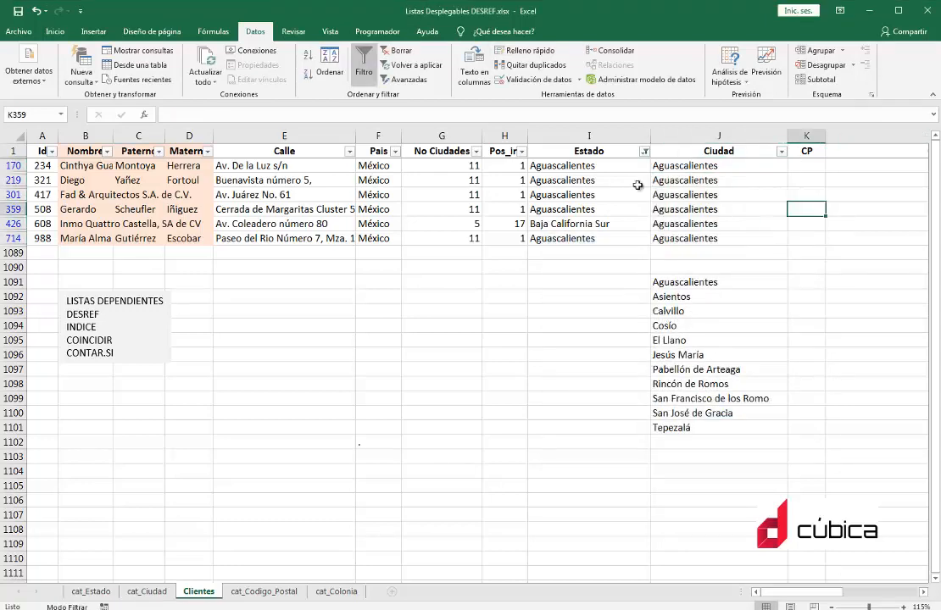
- Set the Estado in I219 to Baja California and view the city options in J219
left_click(593, 180)
left_click(656, 181)
left_click(561, 205)
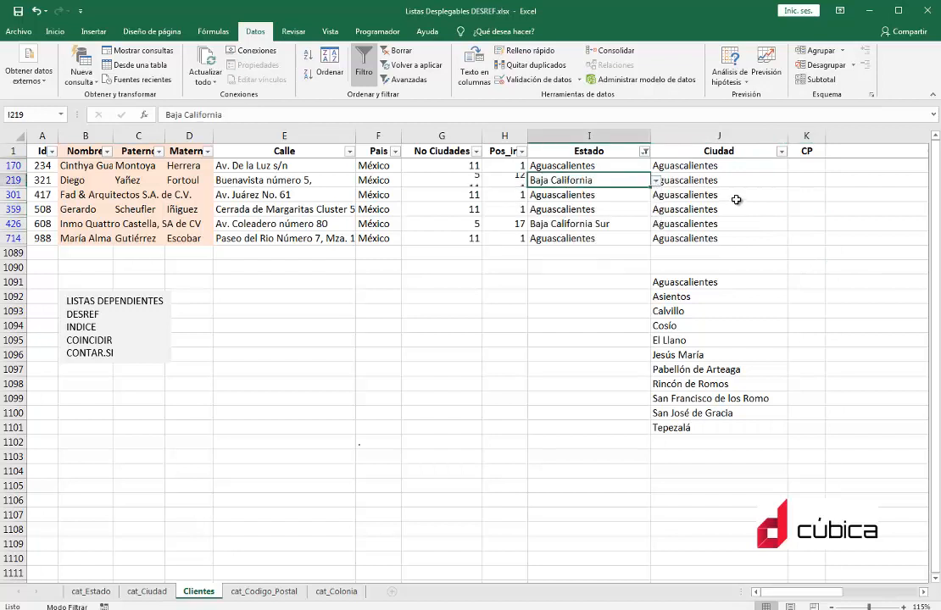
left_click(763, 181)
left_click(792, 181)
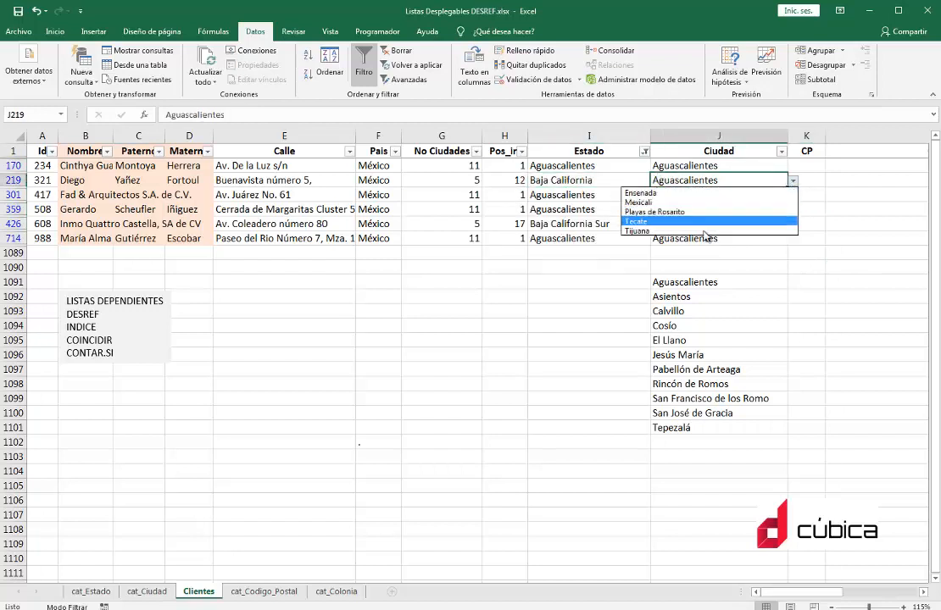
- Set the Estado in I301 to Baja California Sur and view the city options in J301
left_click(593, 194)
left_click(593, 194)
left_click(656, 195)
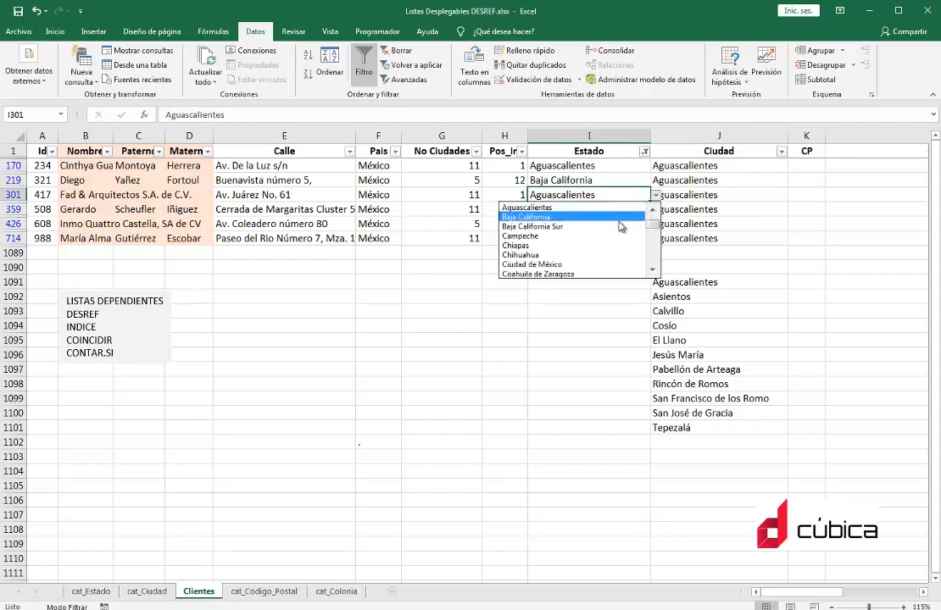
left_click(593, 226)
left_click(752, 195)
left_click(793, 195)
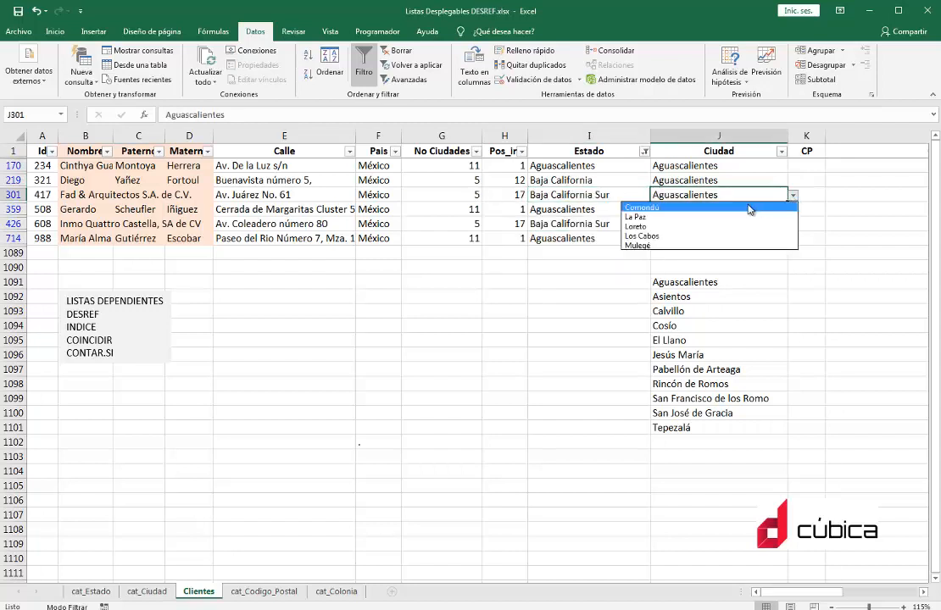
- Change the Estado in I301 to Campeche and view the city options in J301
left_click(648, 198)
left_click(647, 196)
left_click(656, 194)
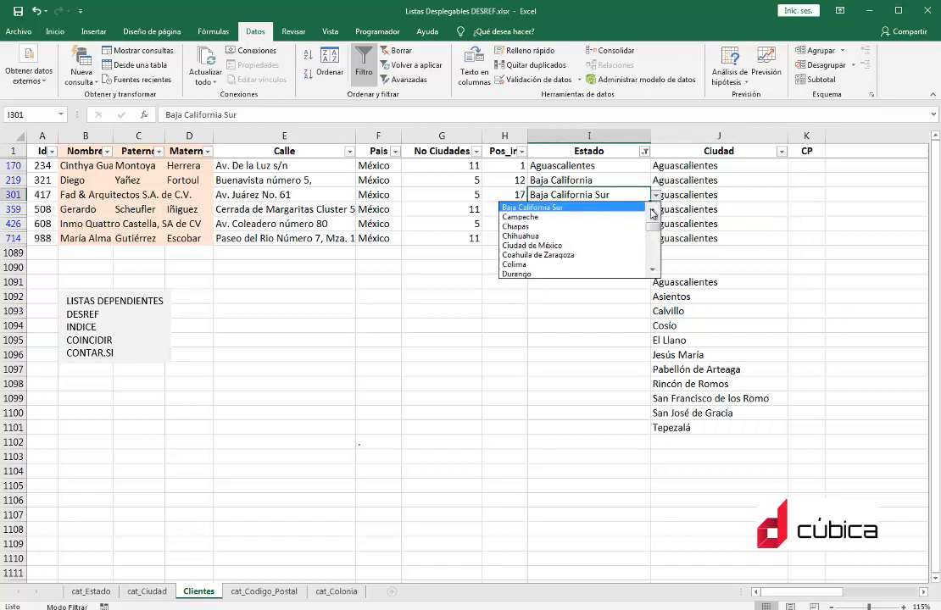
left_click(630, 216)
left_click(725, 196)
left_click(793, 195)
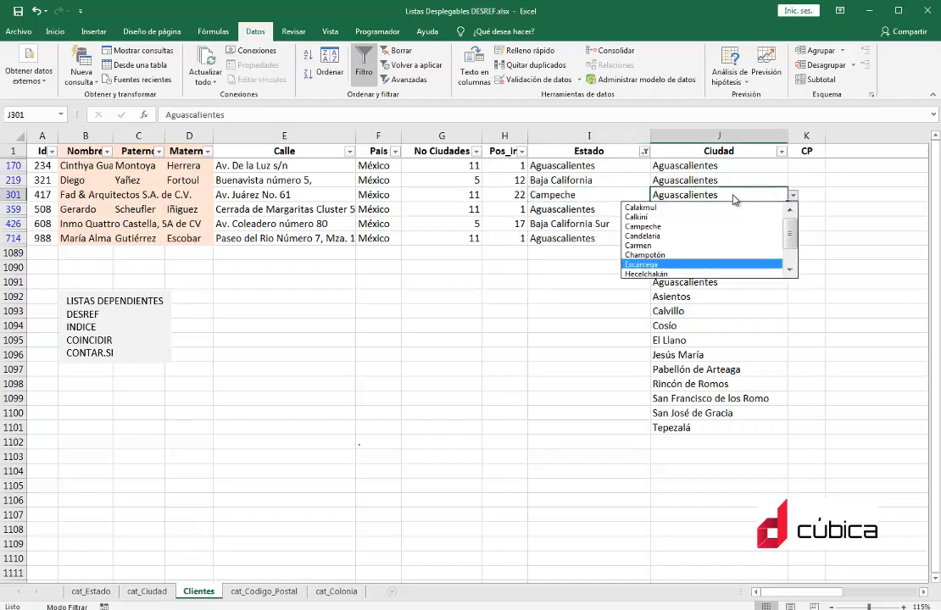
- Look through the rest of the city options in J301 and close the list without choosing a city
left_click_drag(790, 234, 772, 227)
left_click(596, 211)
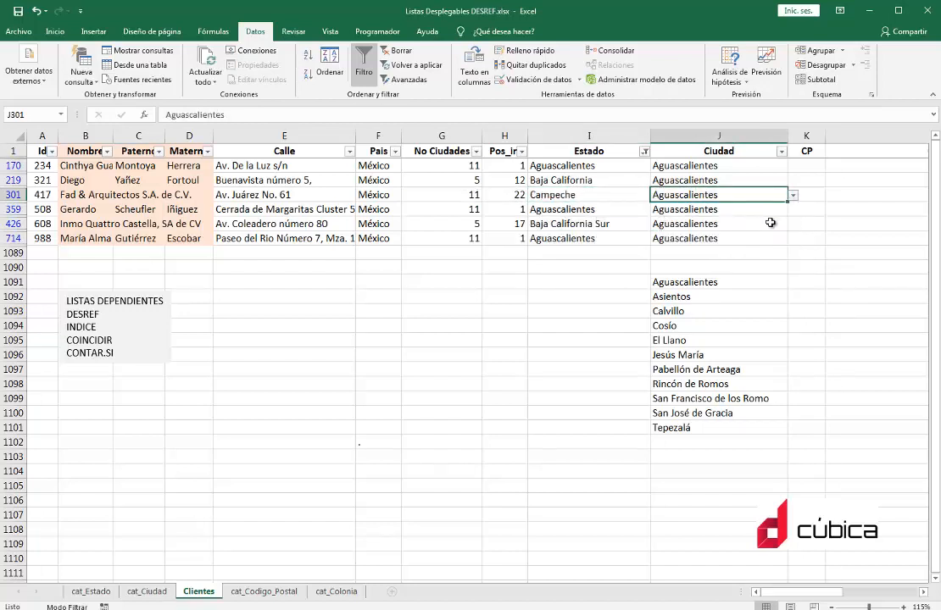
left_click(561, 209)
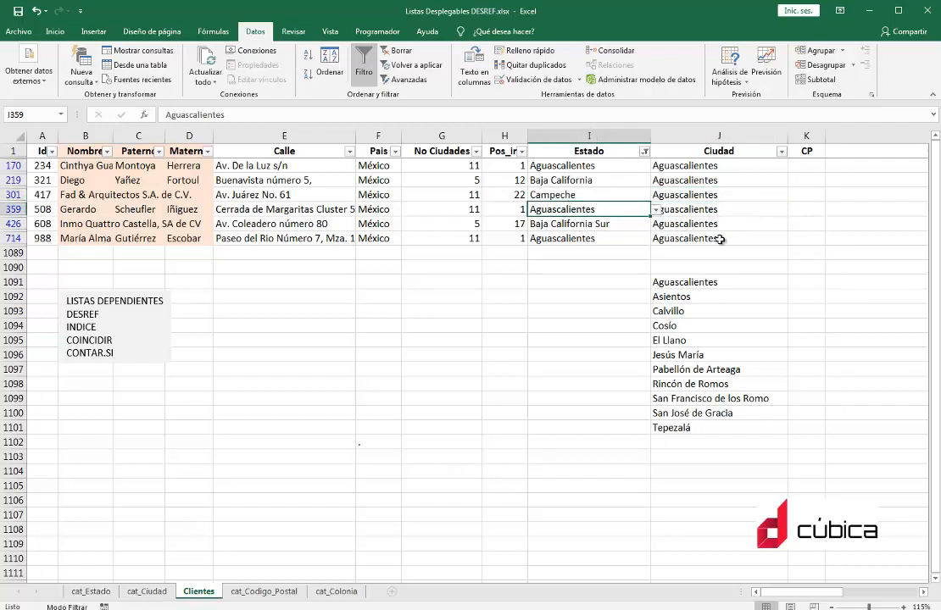
left_click(716, 210)
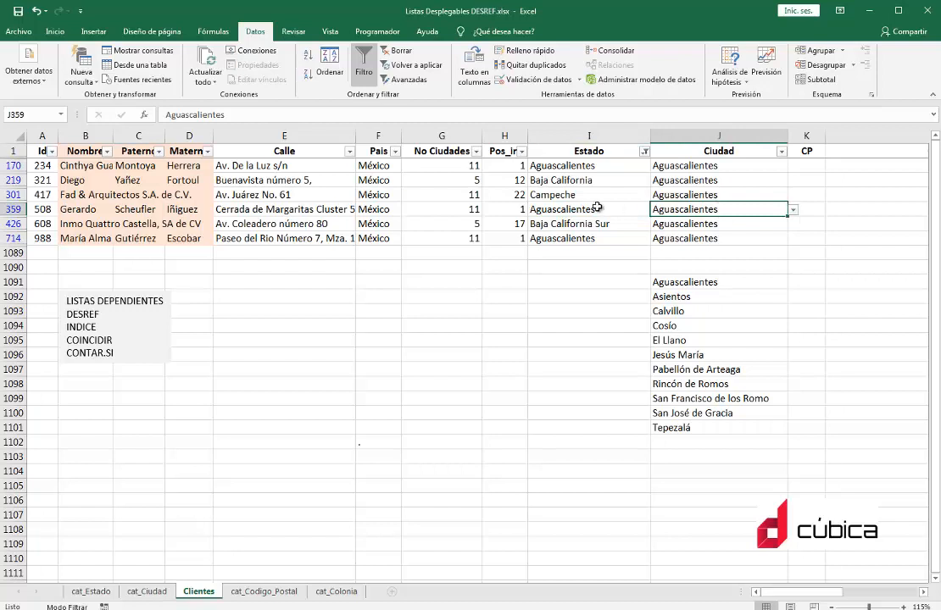
- Hide the helper columns No Ciudades and Pos_ini (G:H) in the Clientes sheet
left_click_drag(504, 135, 452, 132)
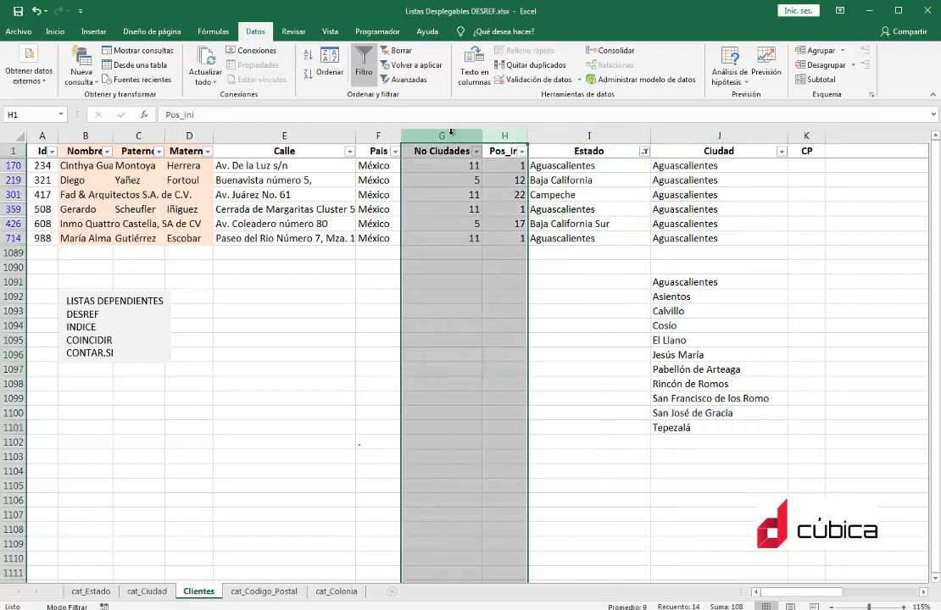
right_click(452, 132)
left_click(500, 300)
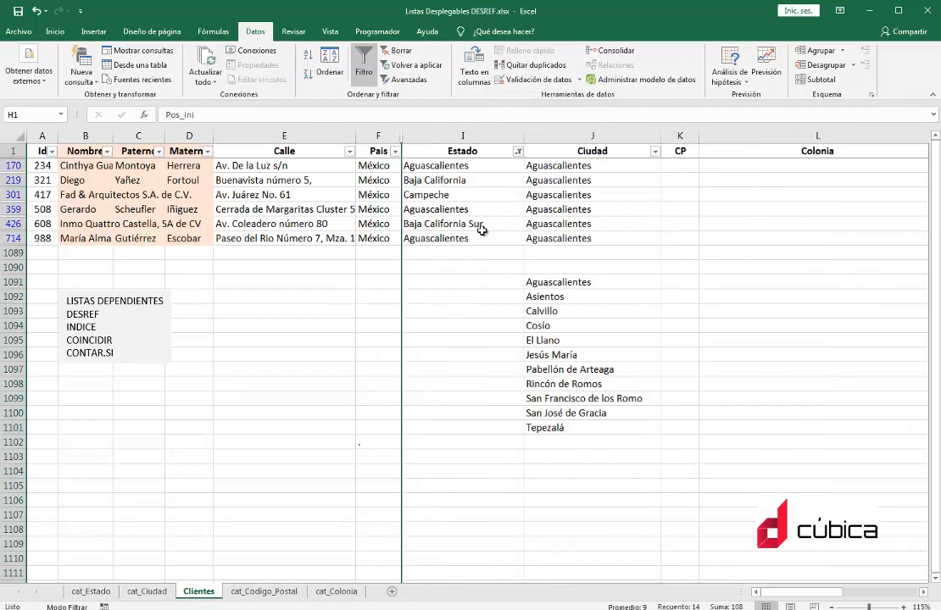
left_click(445, 209)
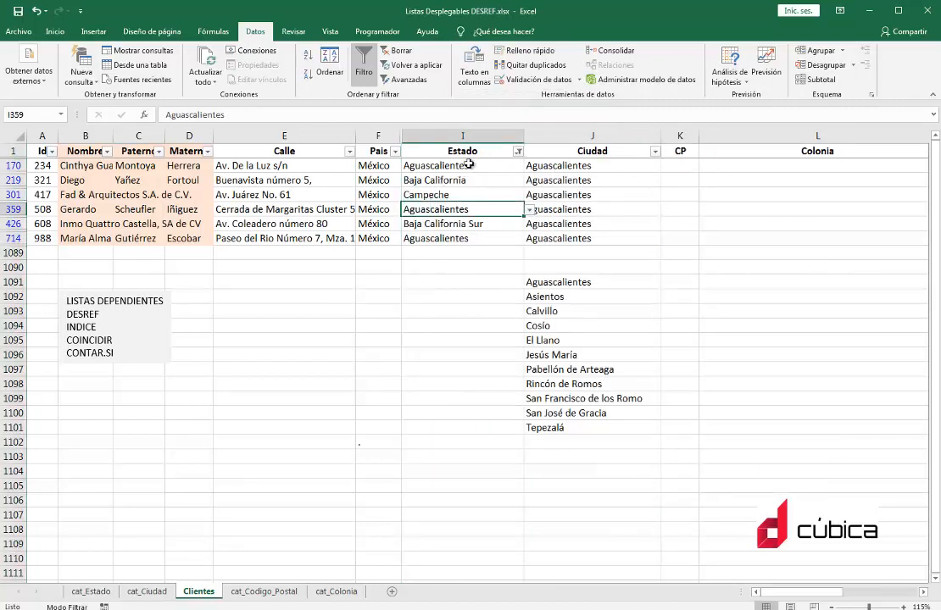
left_click(432, 165)
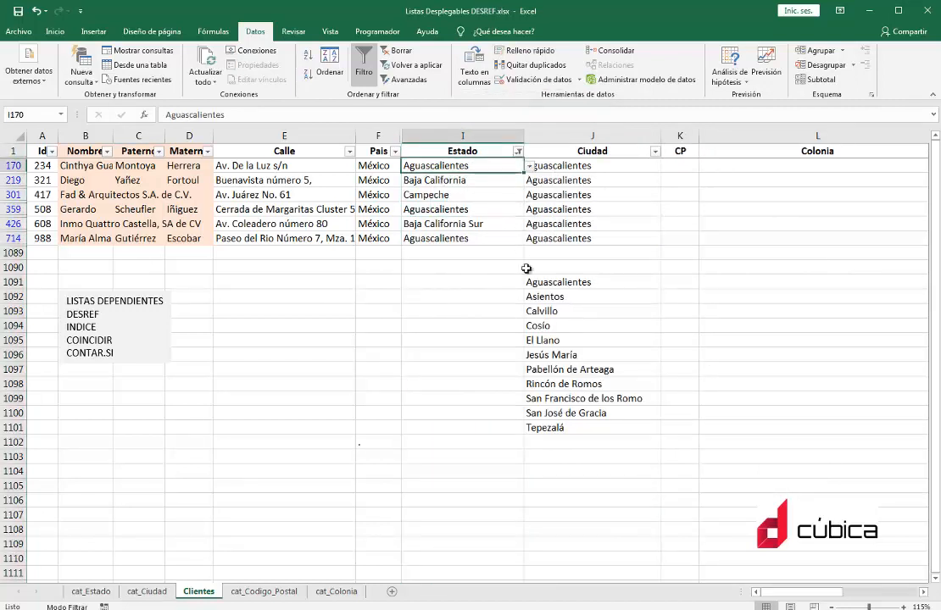
- Clear the auxiliary city list below the client table, in J1090:J1106
left_click_drag(651, 500, 536, 276)
key("Delete")
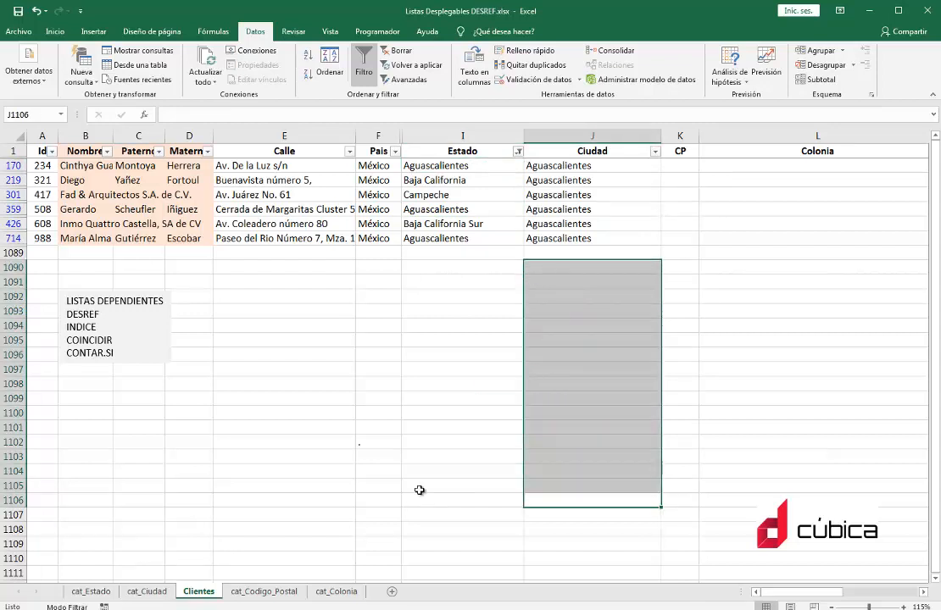
left_click(490, 371)
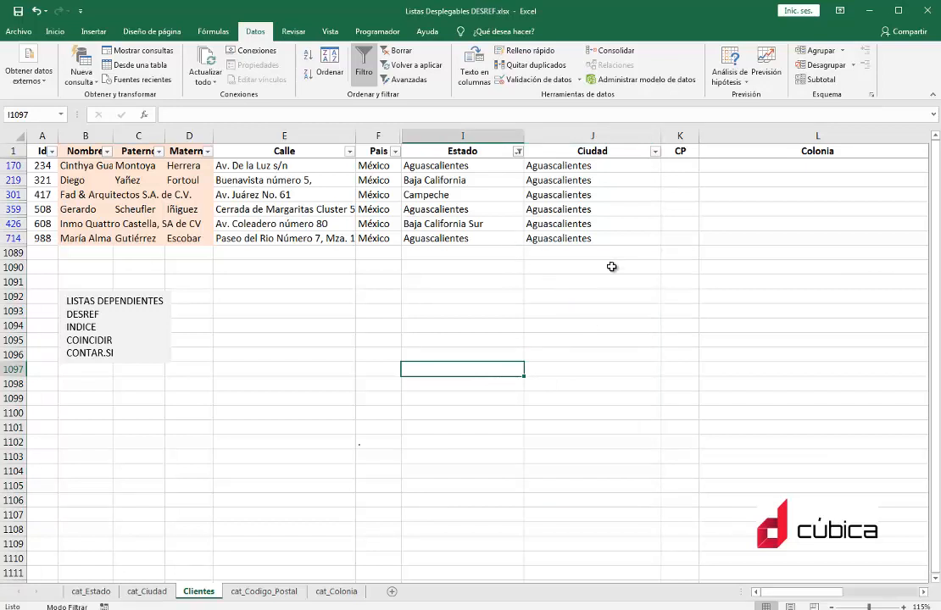
- Examine the CP and Colonia cells in row 170 and how cat_Codigo_Postal and cat_Colonia relate postal codes to cities and neighbourhoods
left_click(677, 168)
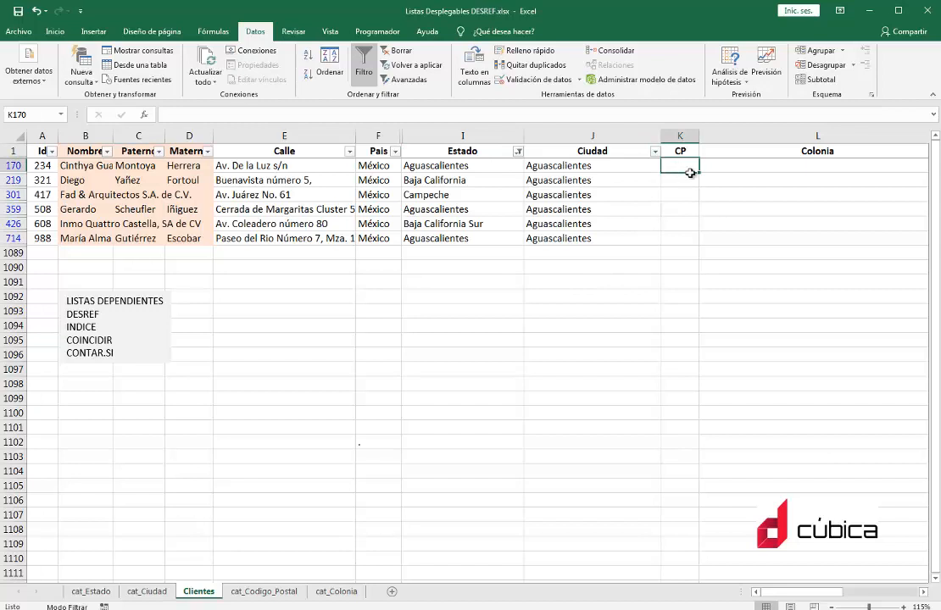
left_click(604, 165)
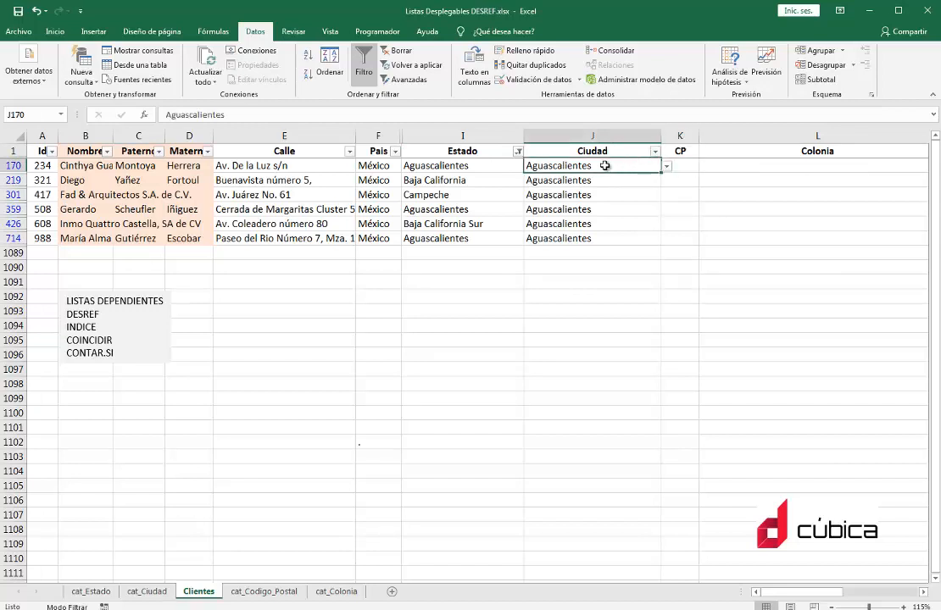
left_click(689, 168)
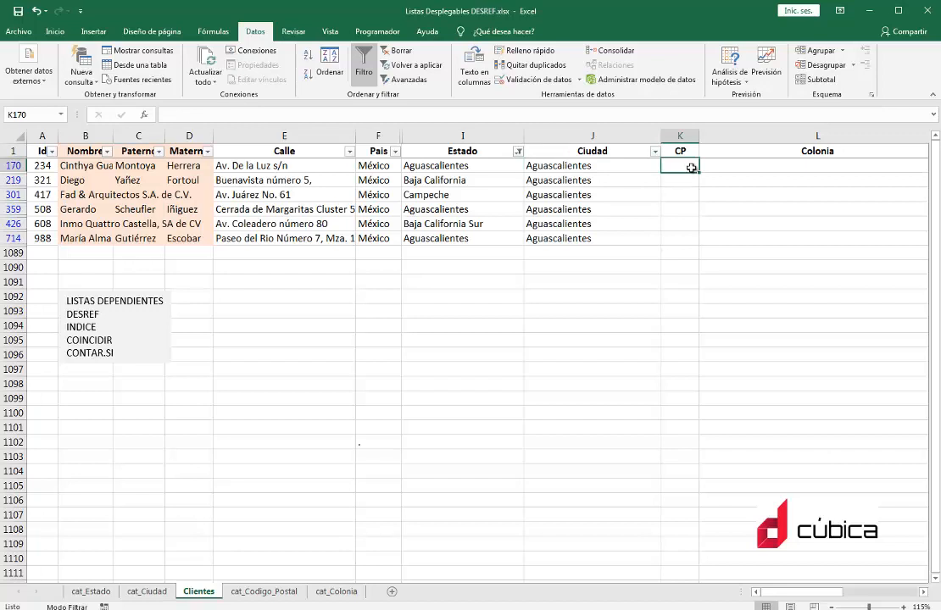
left_click(721, 168)
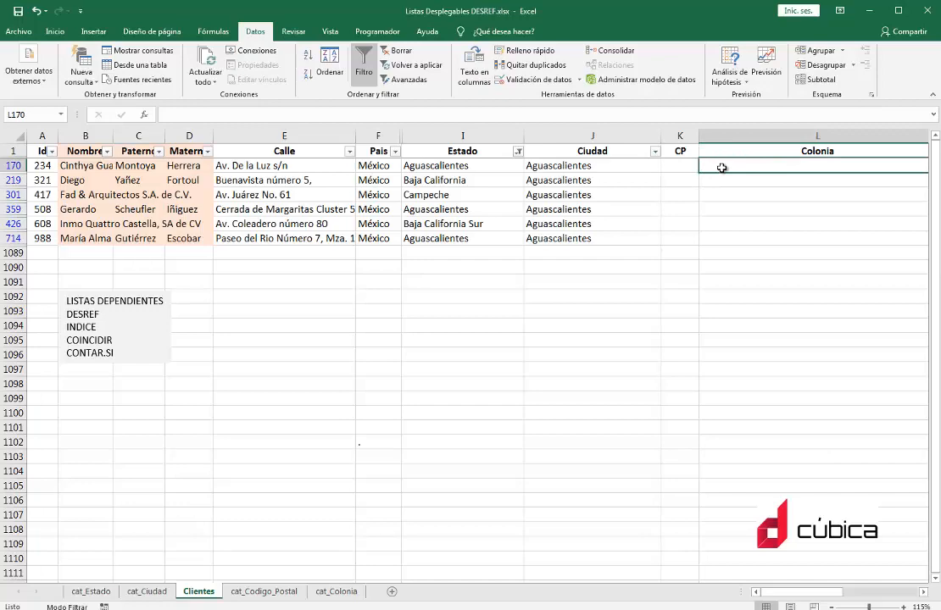
left_click(264, 591)
left_click(292, 287)
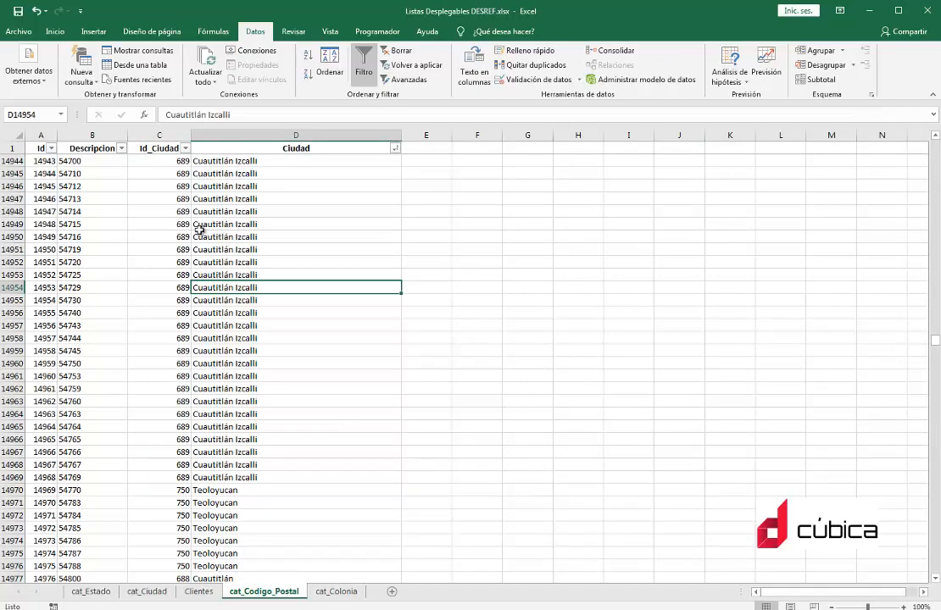
left_click(142, 161)
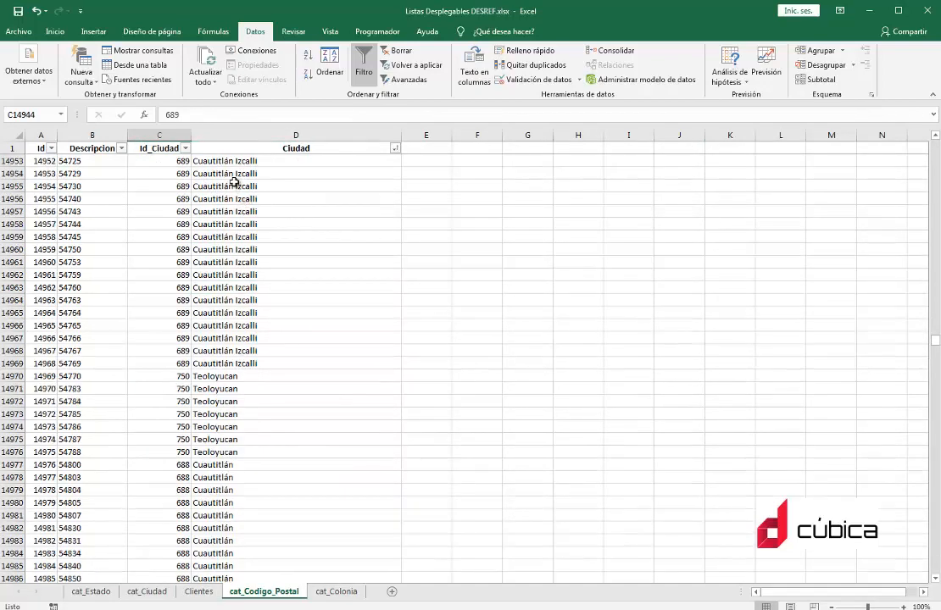
scroll(229, 212, "down", 6)
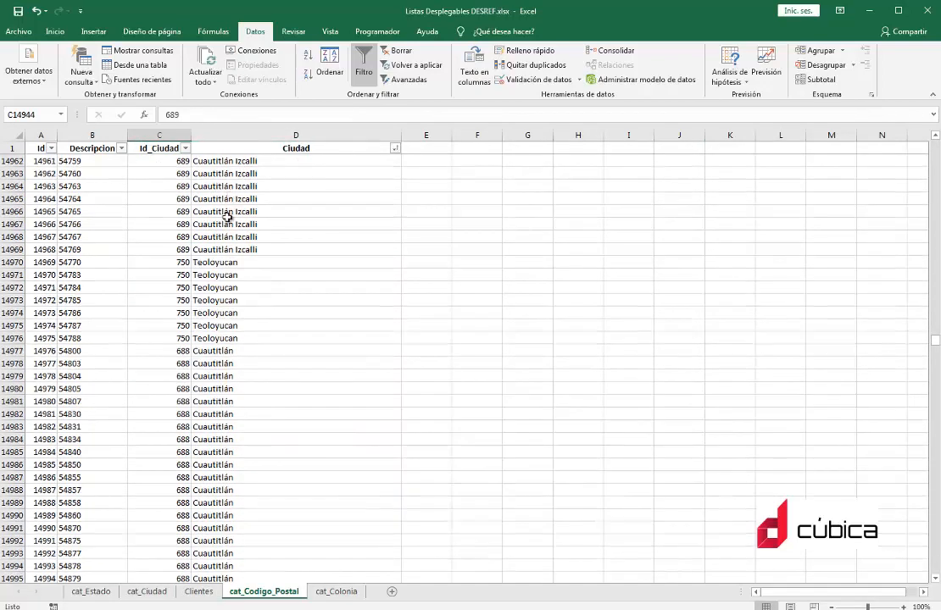
left_click(97, 186)
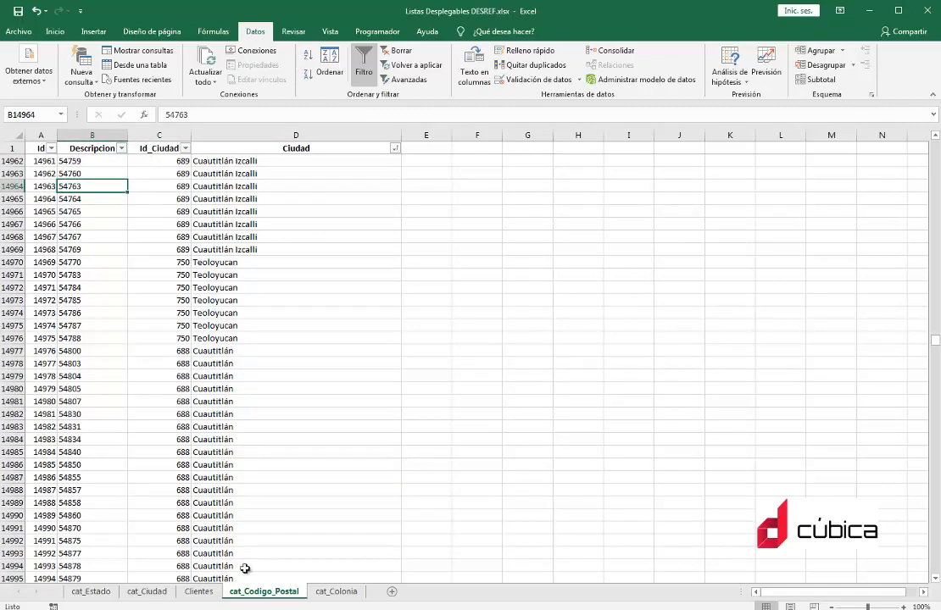
left_click(337, 591)
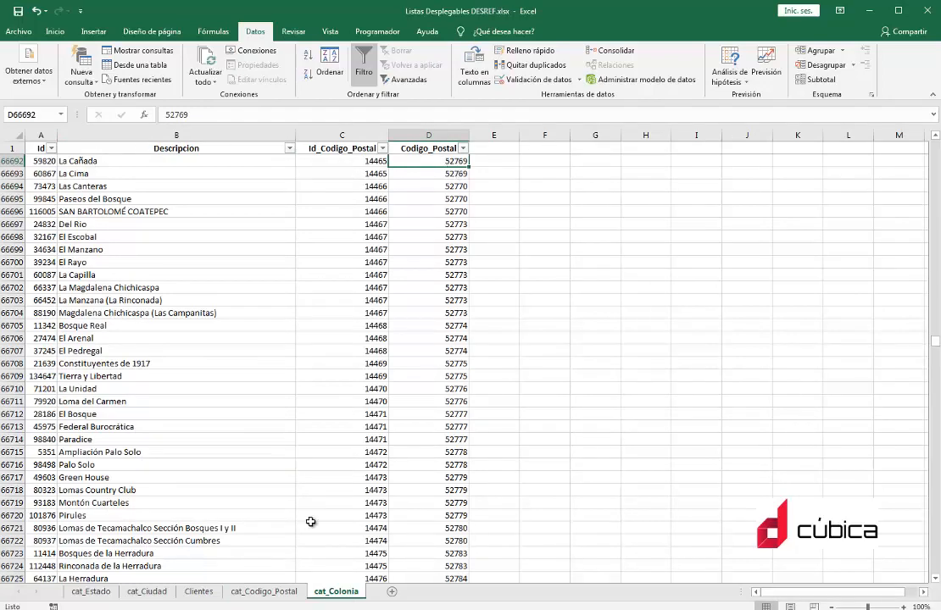
- Return to the Clientes sheet and review the Estado, Ciudad, CP and Colonia cells of row 170
left_click(197, 592)
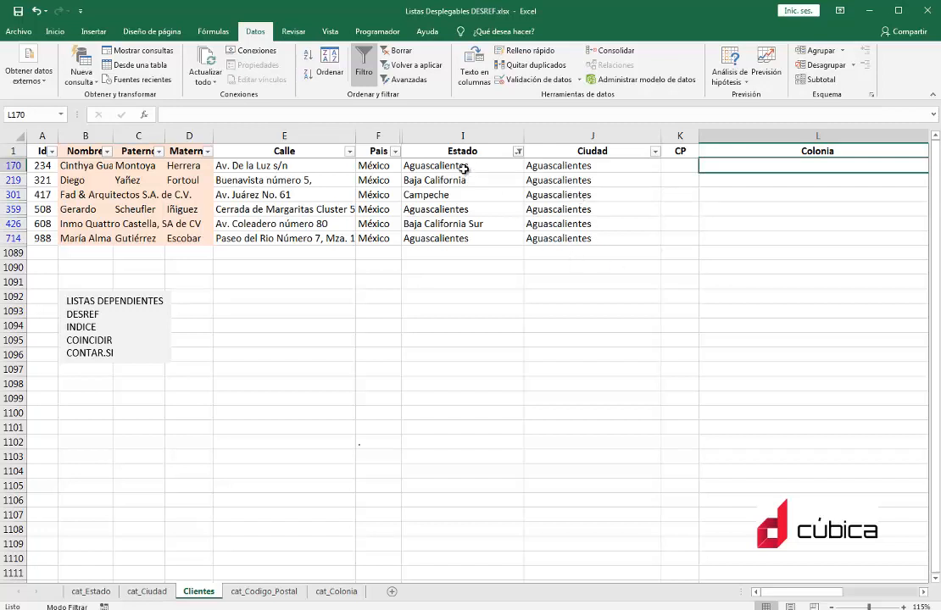
left_click(464, 167)
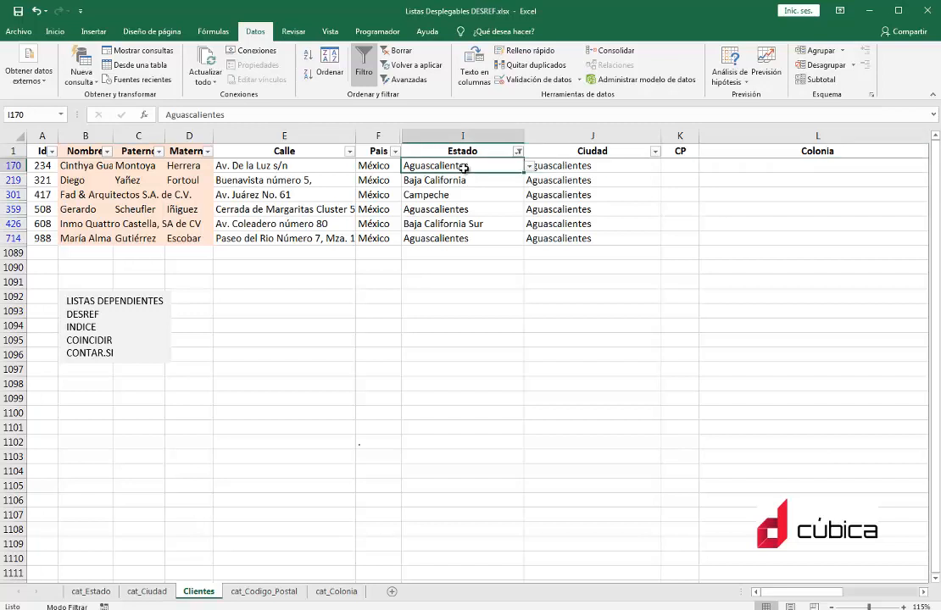
left_click(577, 167)
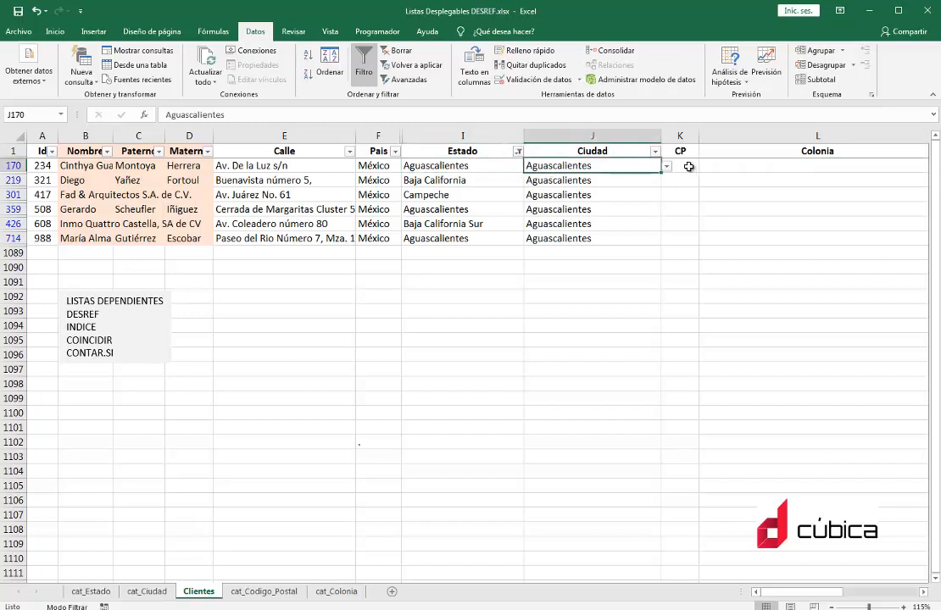
left_click(688, 167)
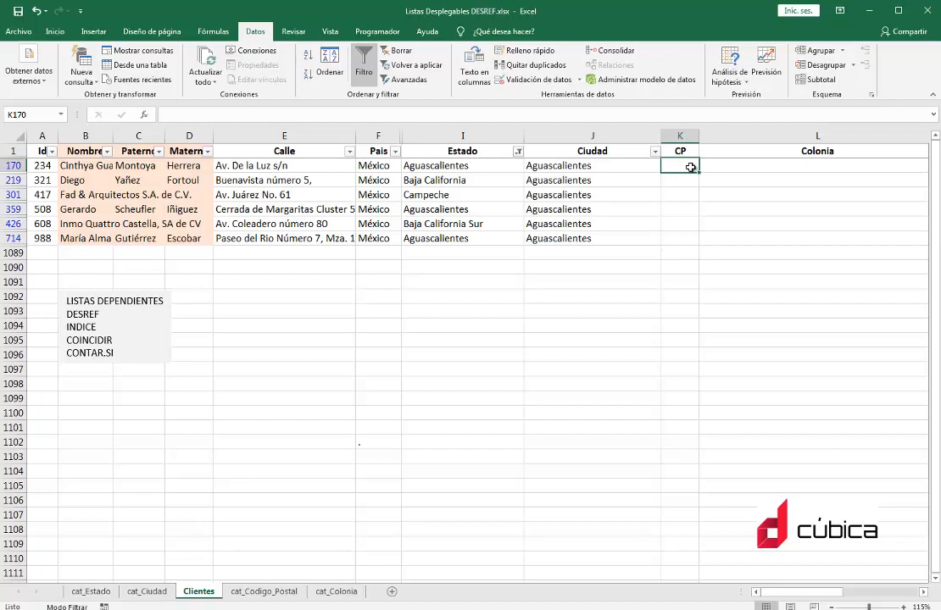
left_click(713, 168)
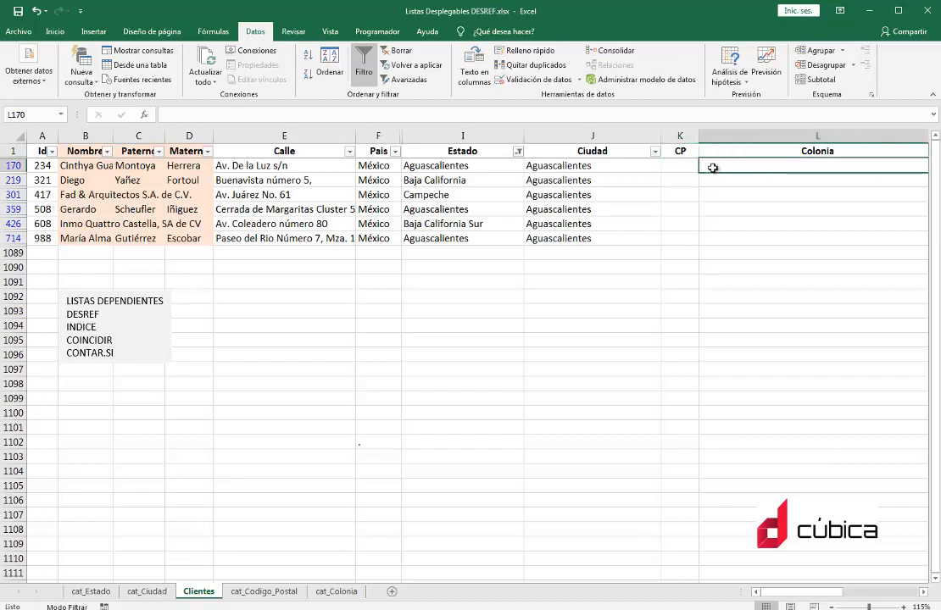